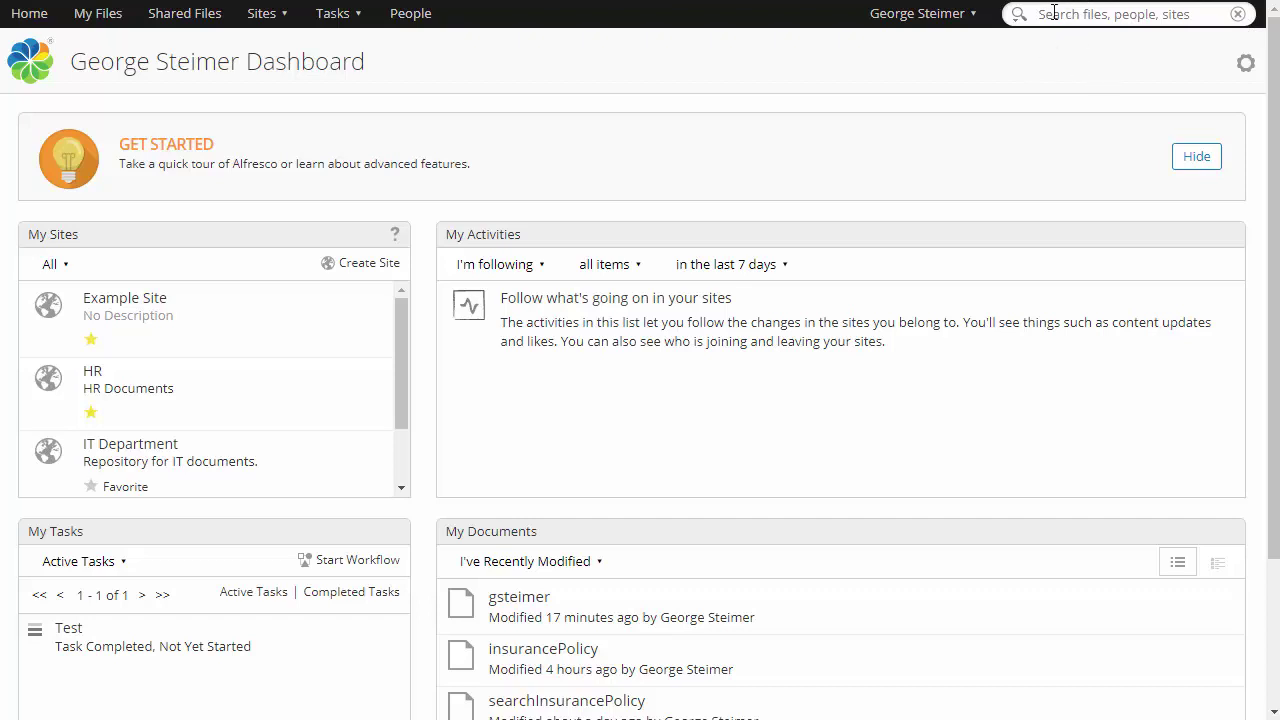
- Search files, people and sites for "TSG" and clear the search term
text(S)
key(BackSpace)
text(TSG)
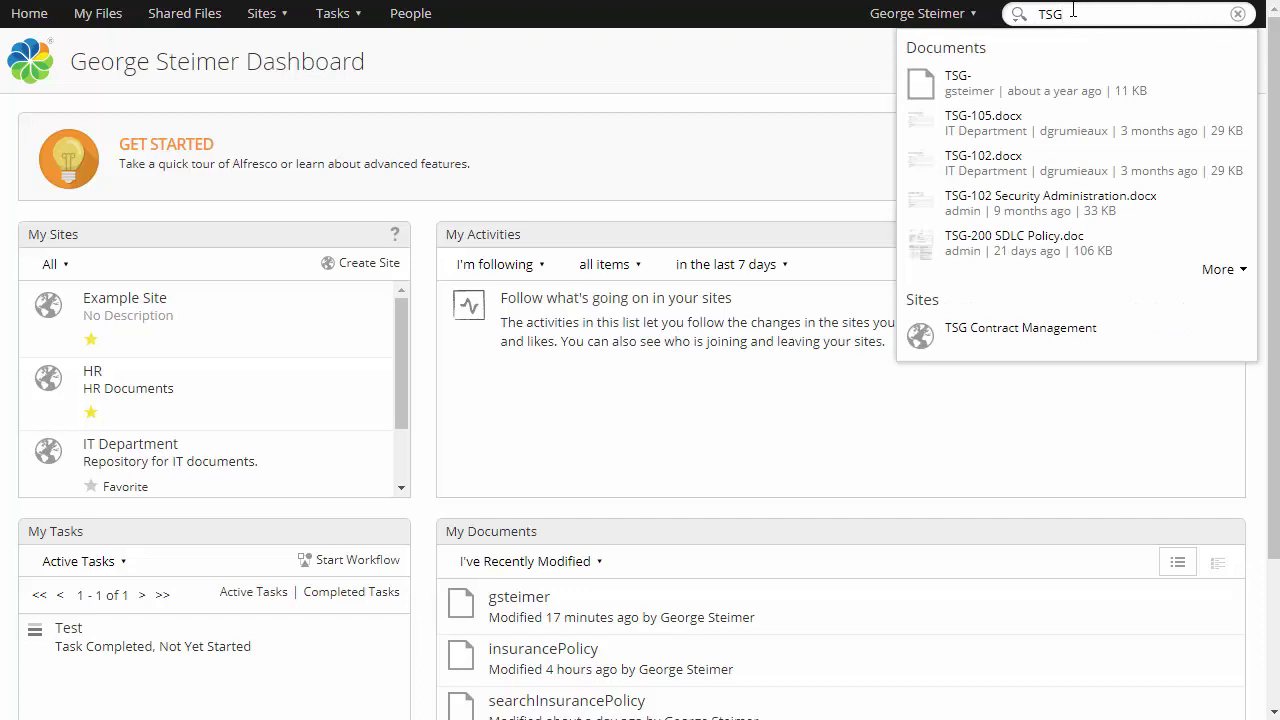
click(828, 57)
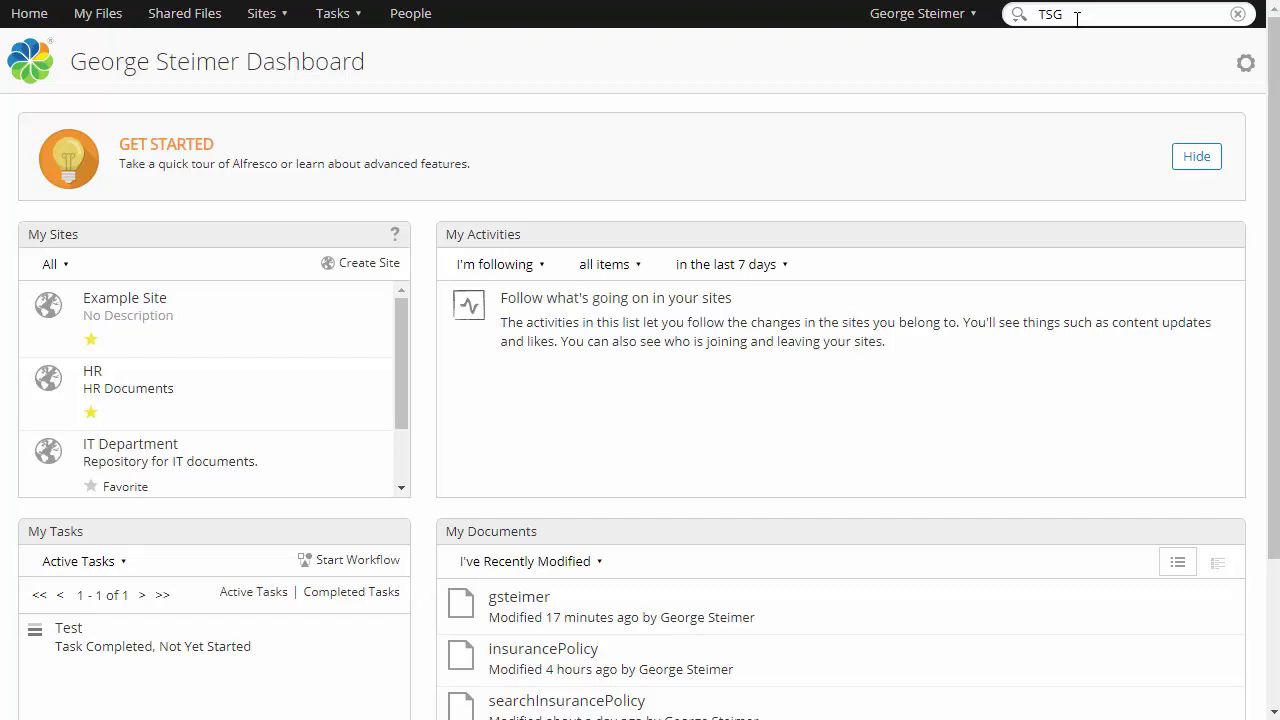
double_click(1062, 15)
key(BackSpace)
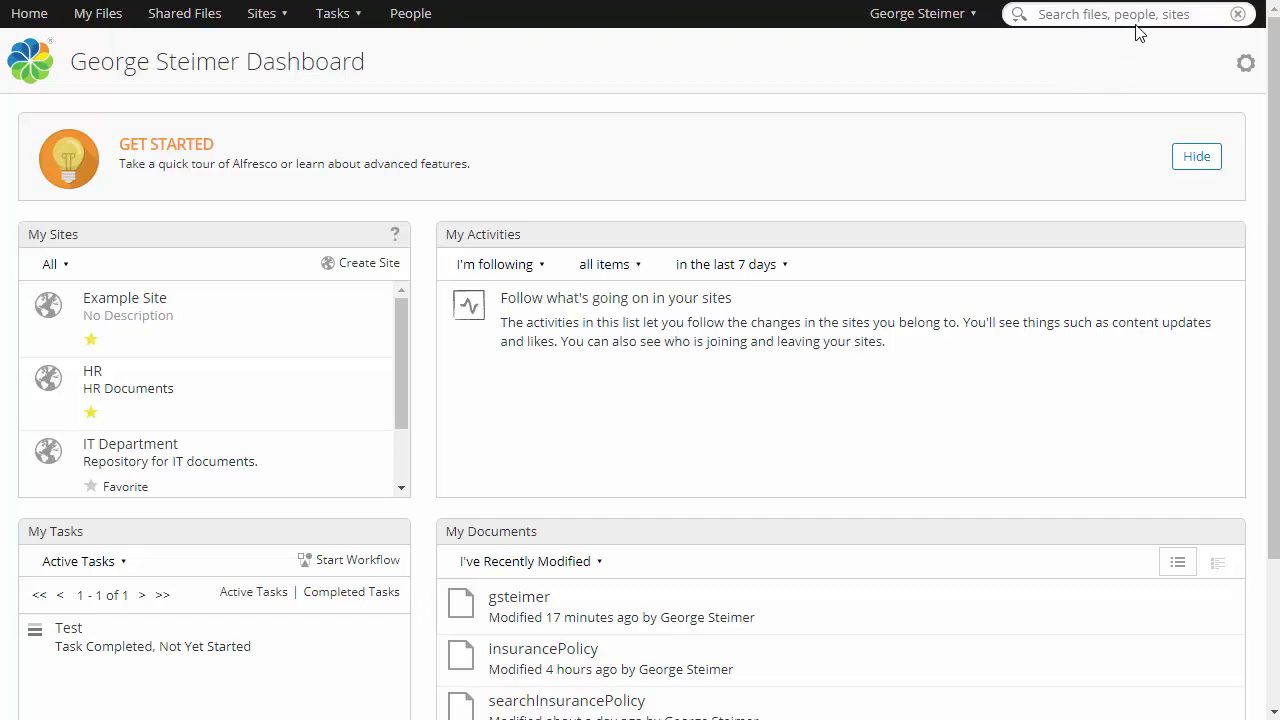
- Open the Advanced Search form and view the available Look for types, keeping Content
click(1019, 15)
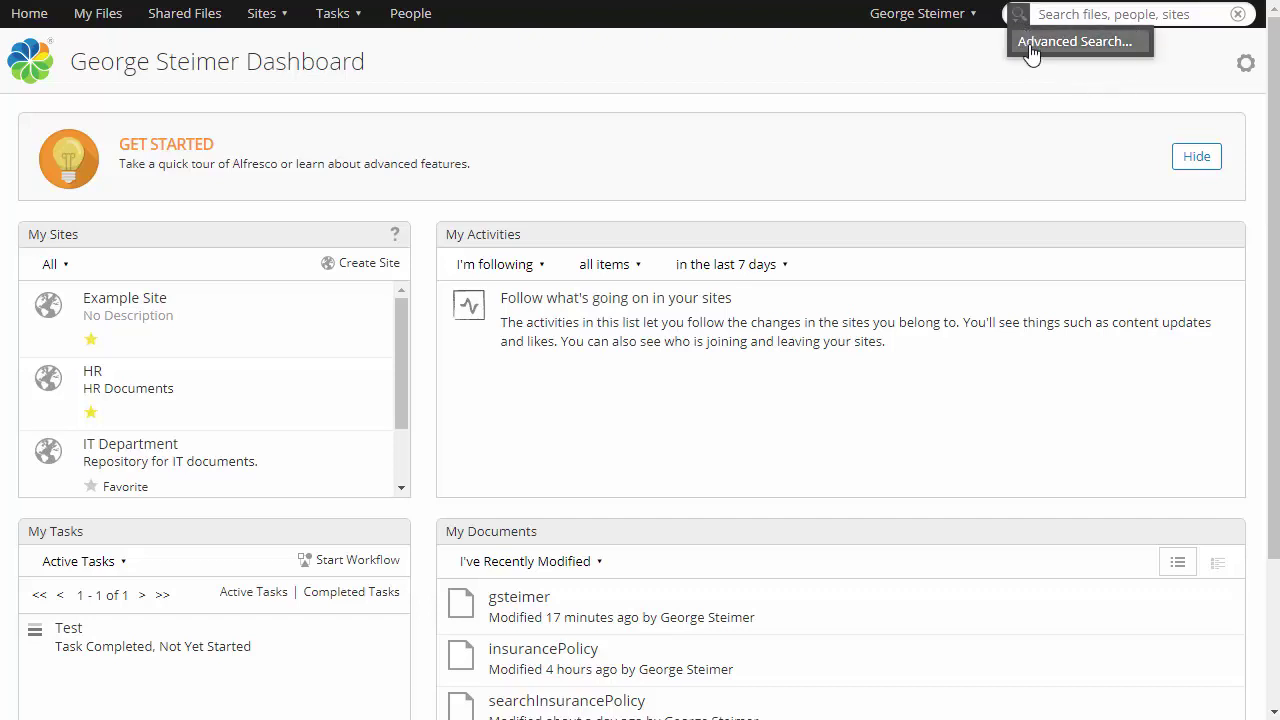
click(1040, 47)
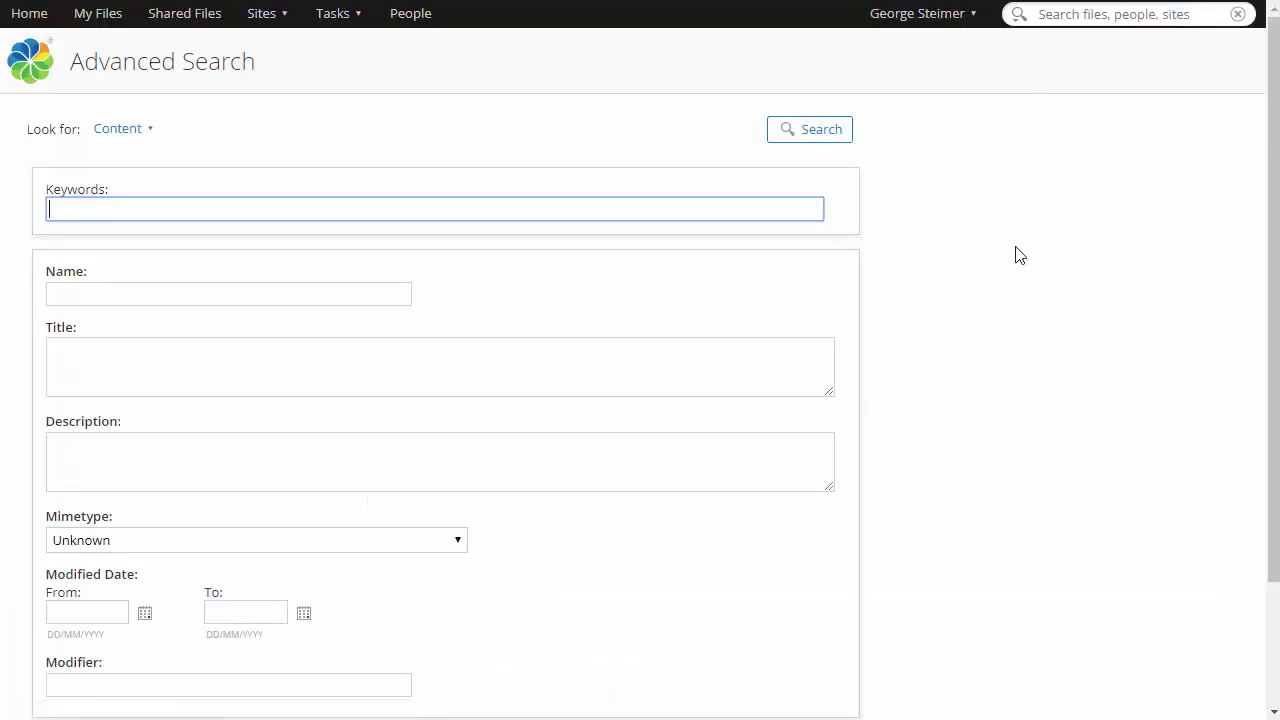
scroll(1019, 255, down, 1)
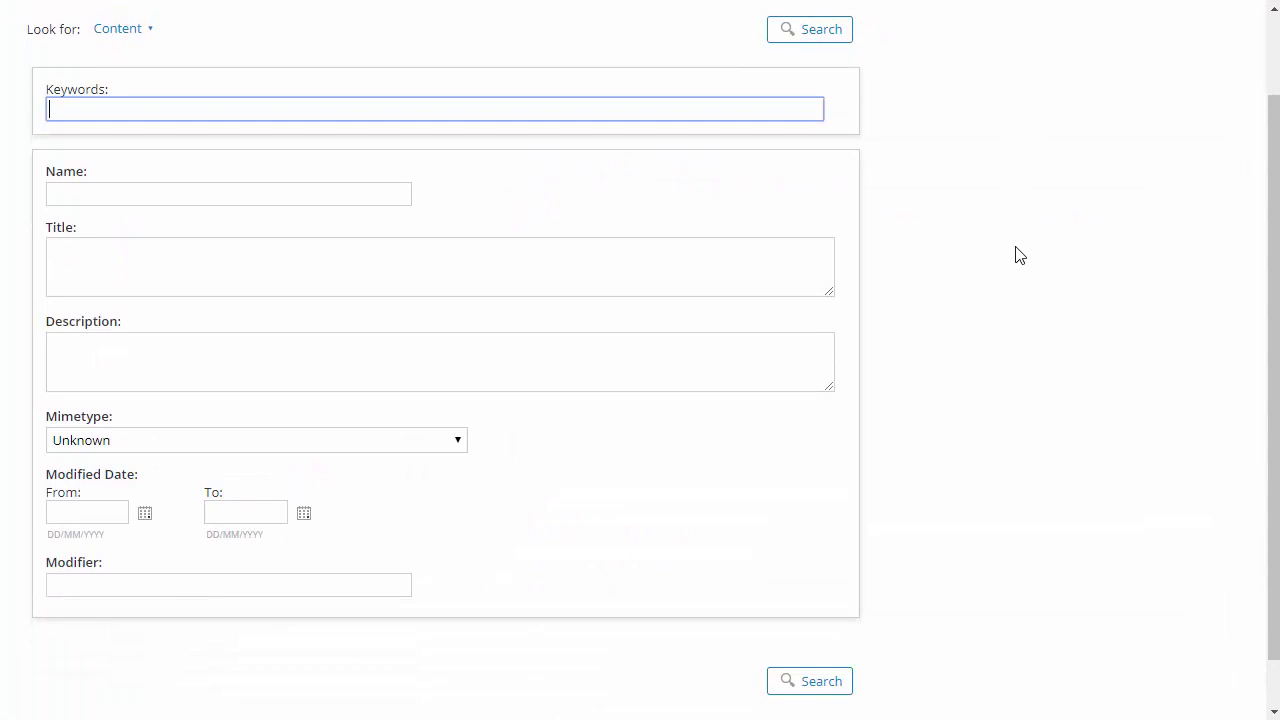
scroll(1040, 255, up, 1)
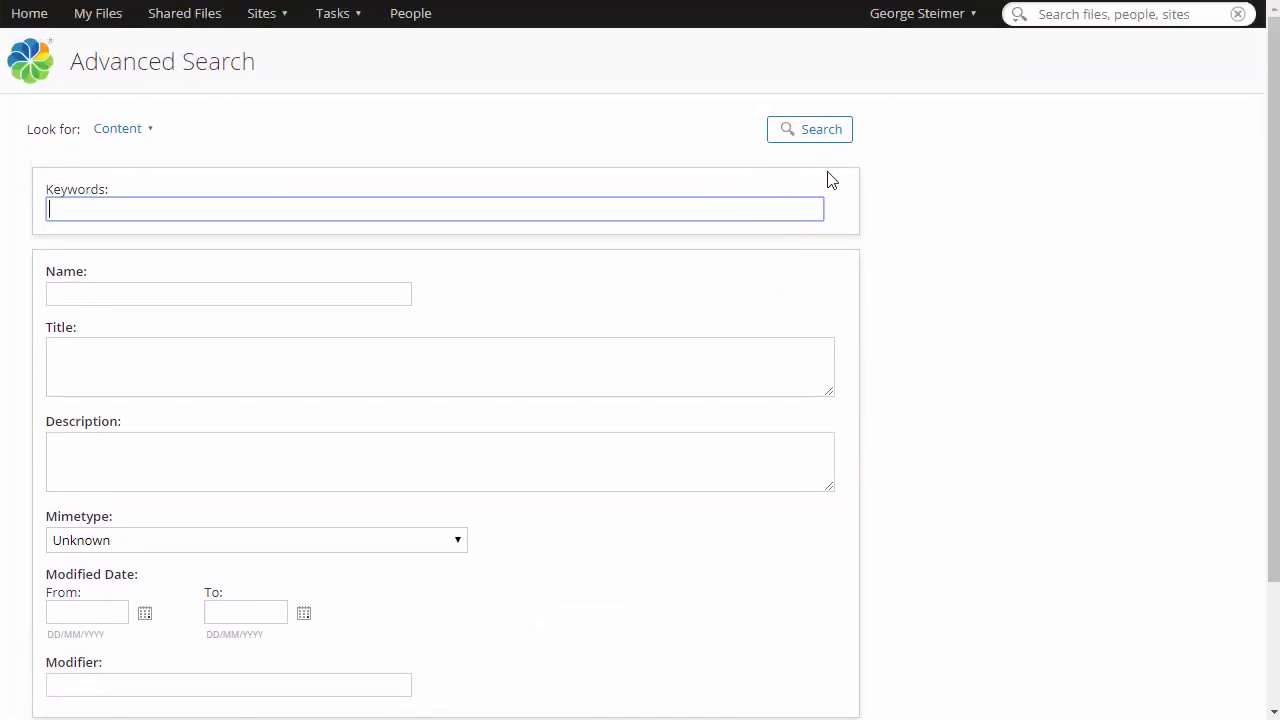
click(151, 130)
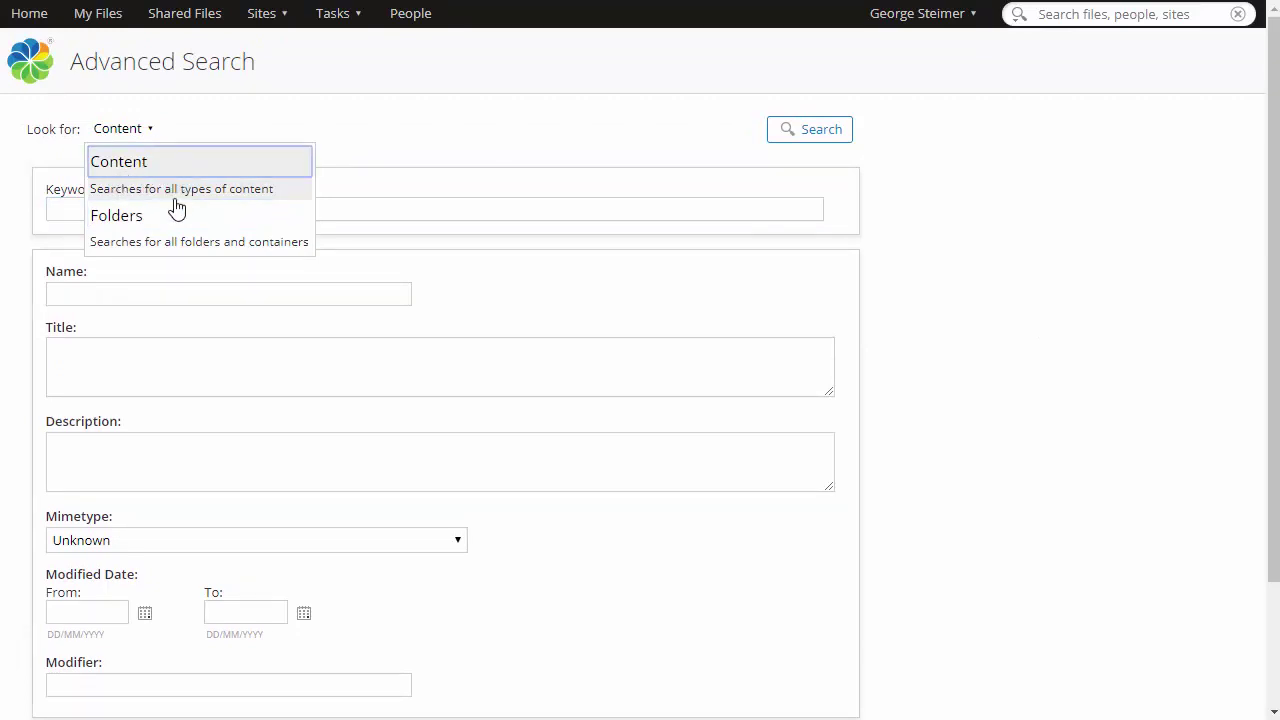
click(204, 120)
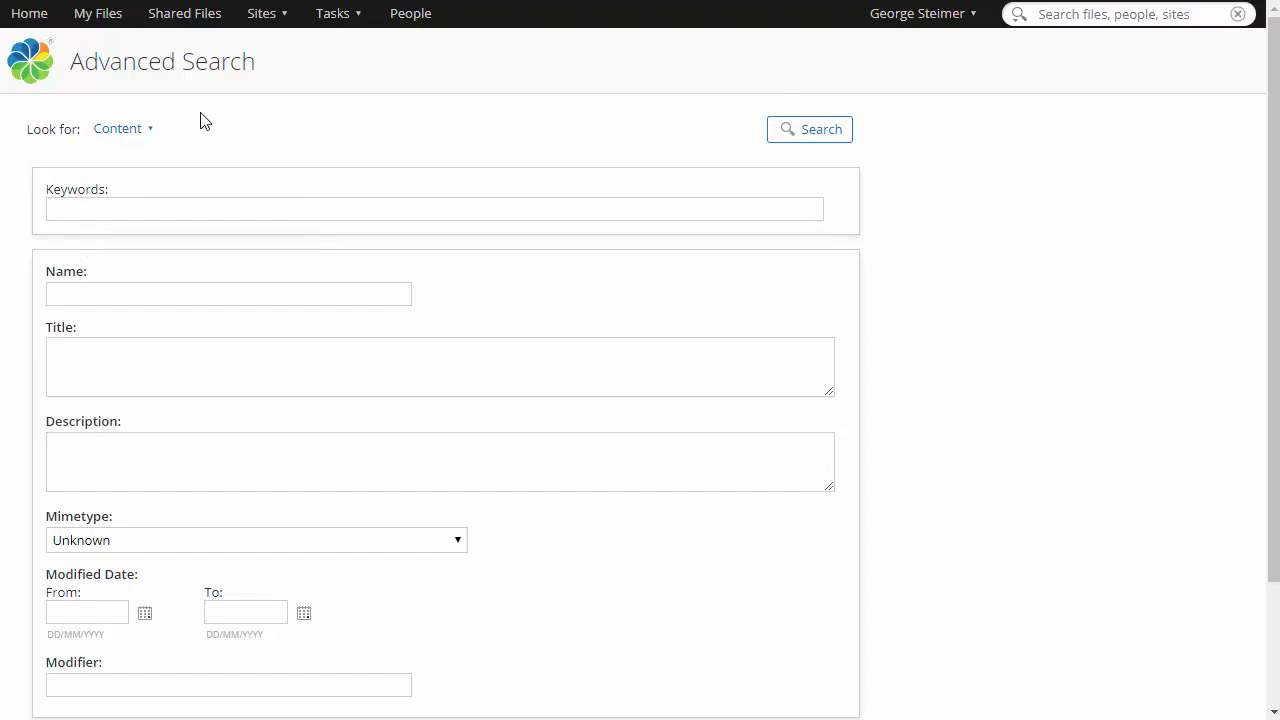
- Examine the content search fields of the Advanced Search form, from Keywords and Name to Modified Date and Modifier
scroll(429, 266, down, 1)
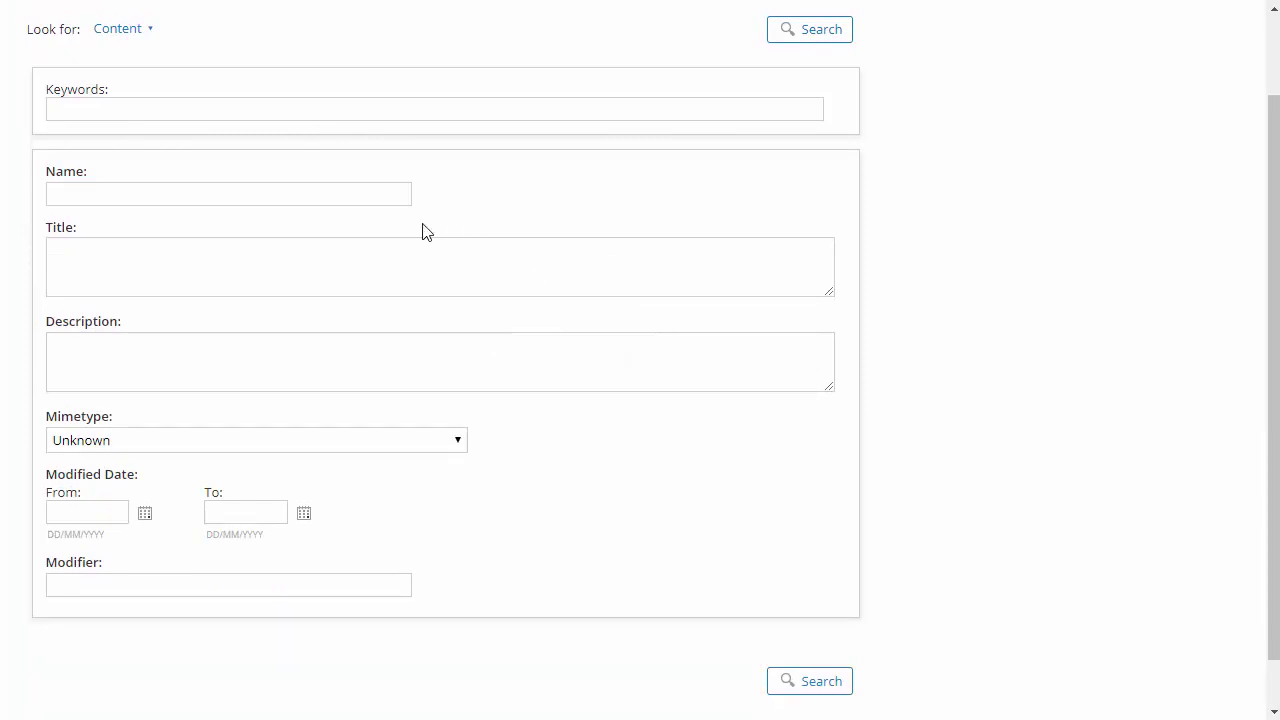
scroll(423, 252, up, 1)
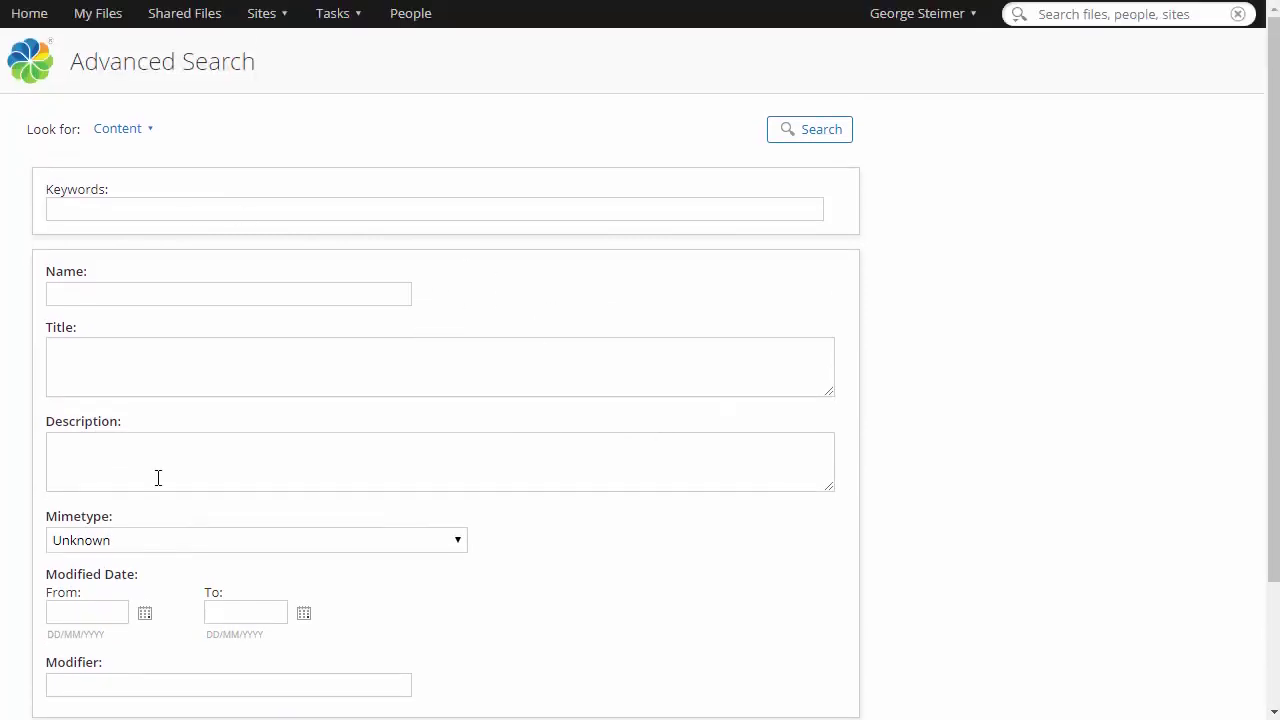
scroll(195, 410, down, 1)
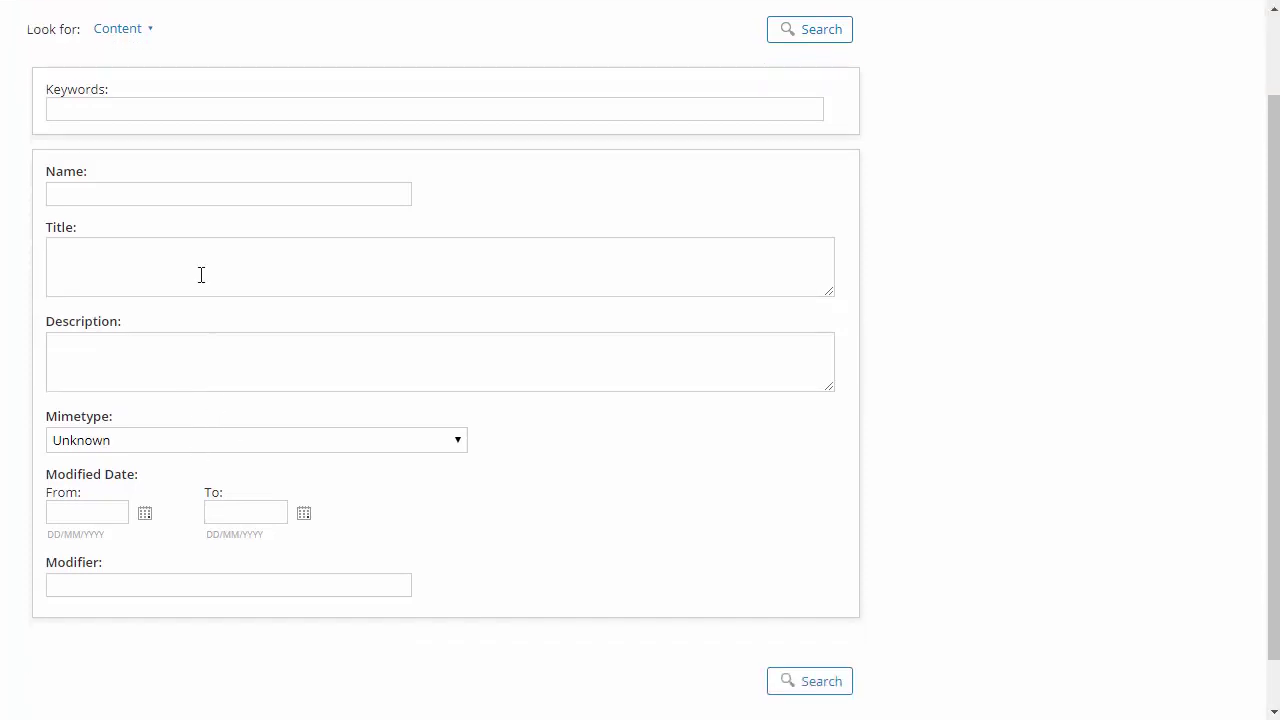
scroll(199, 240, up, 1)
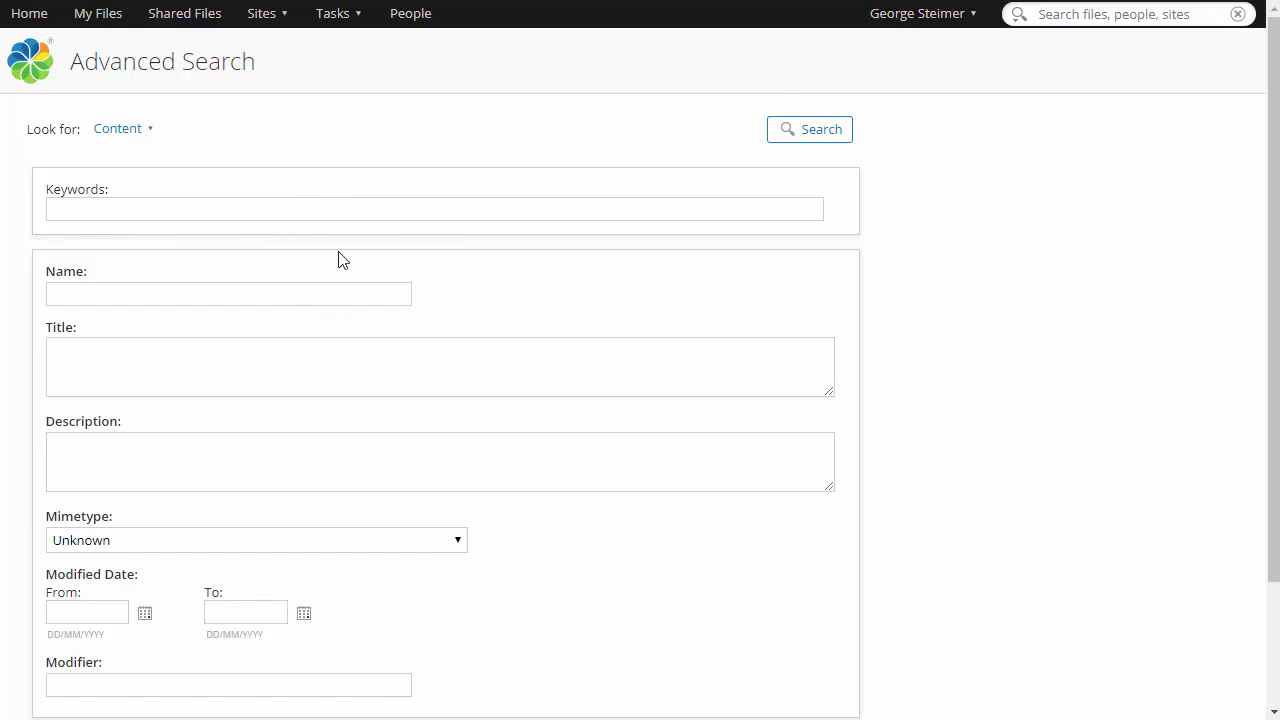
scroll(338, 260, down, 1)
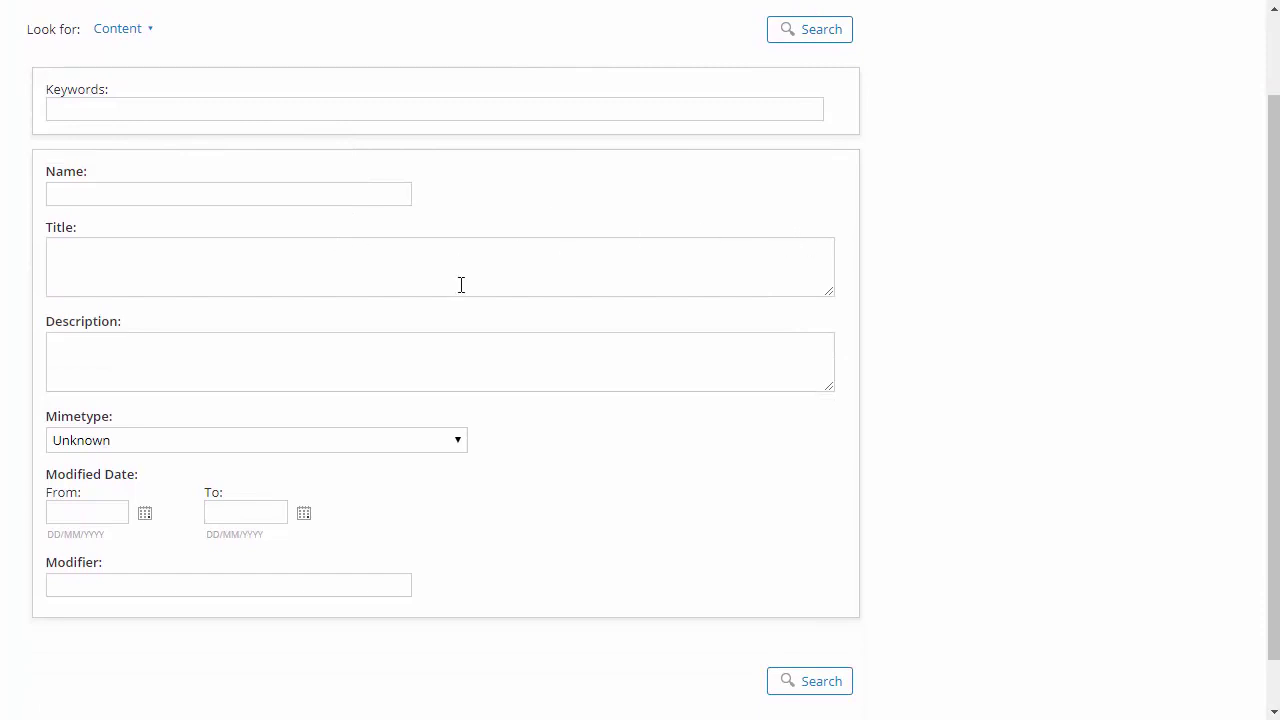
scroll(531, 251, up, 1)
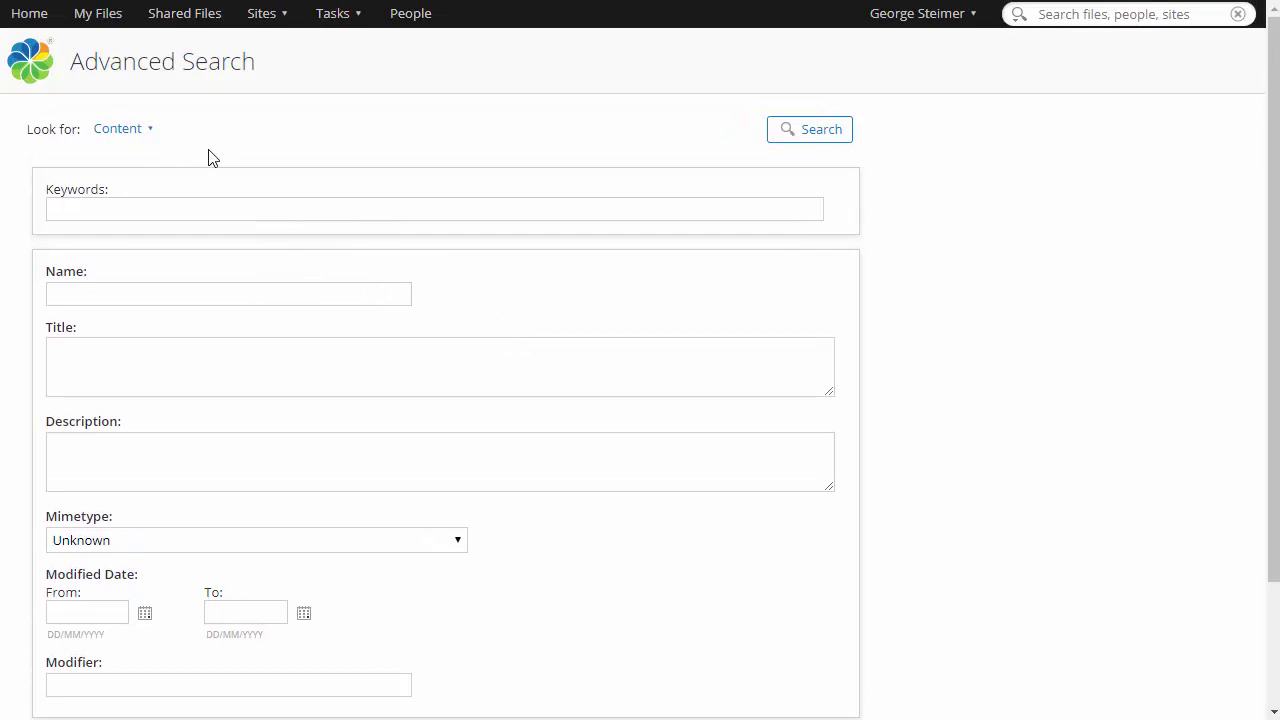
scroll(206, 272, down, 1)
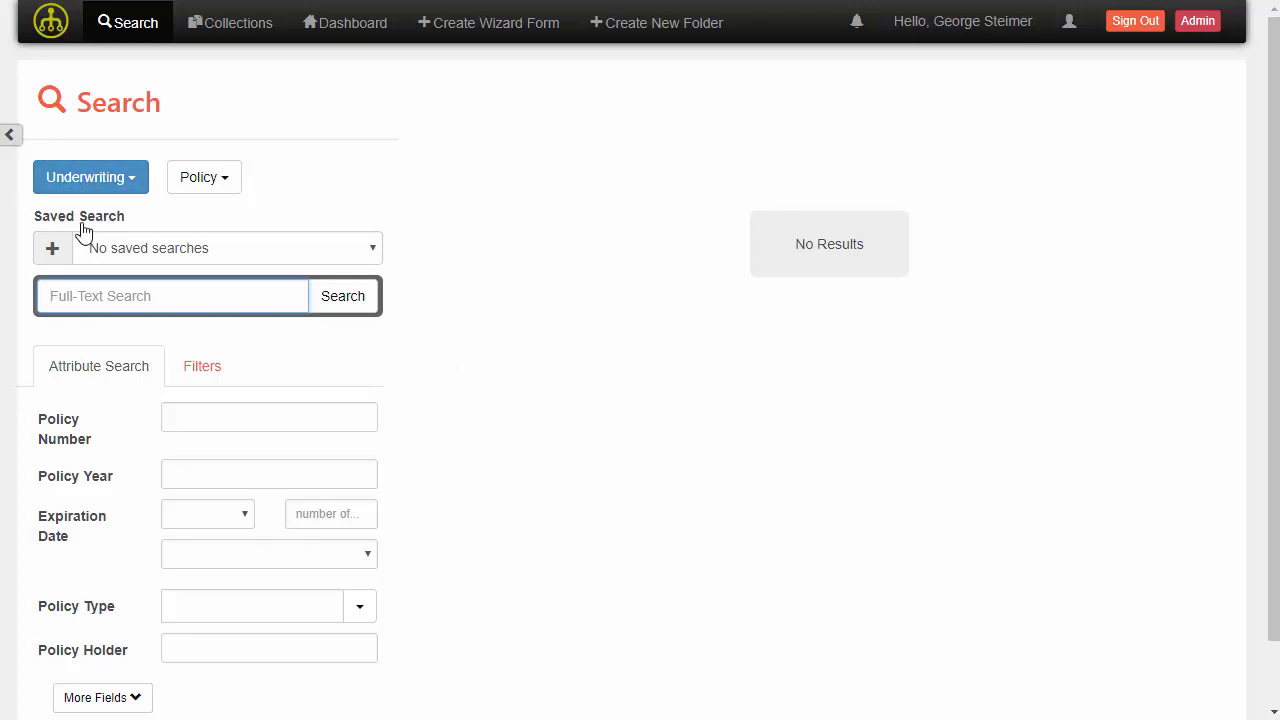
- Look through the Policy Type options, try filtering them with "Bu", and leave the field empty
scroll(437, 378, down, 1)
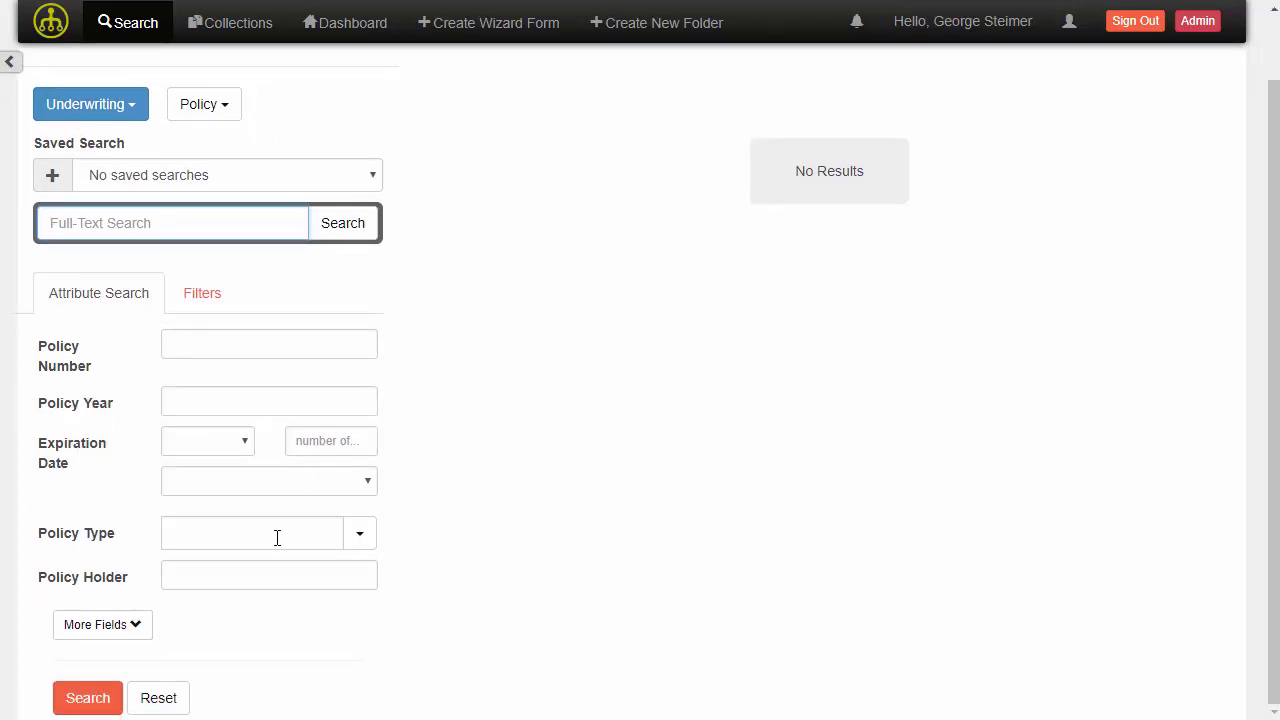
click(360, 540)
scroll(362, 535, down, 1)
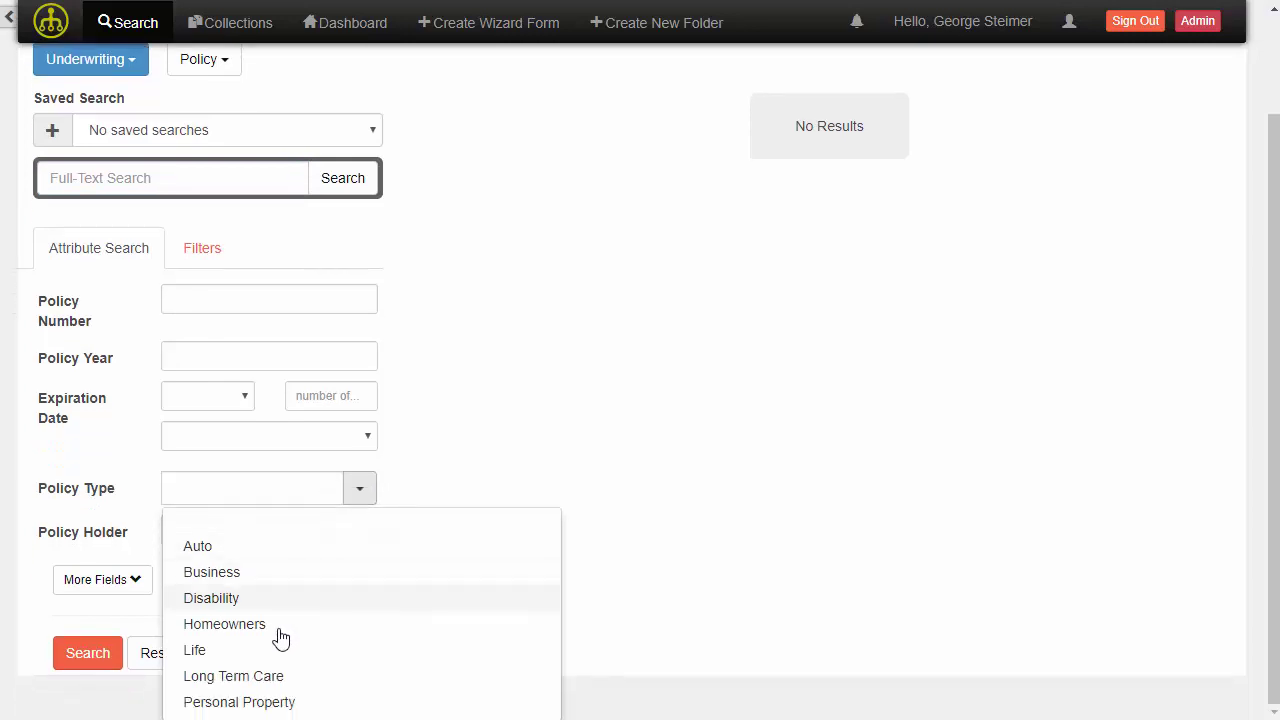
click(240, 490)
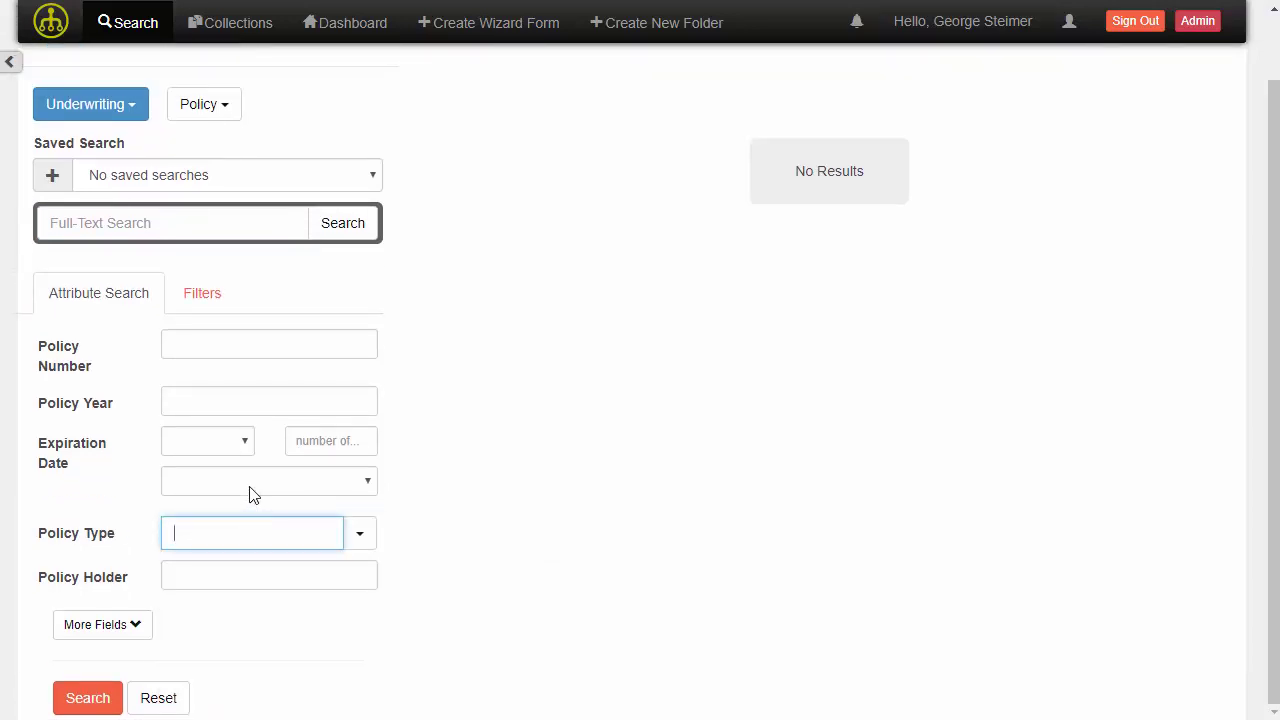
text(Bu)
key(BackSpace)
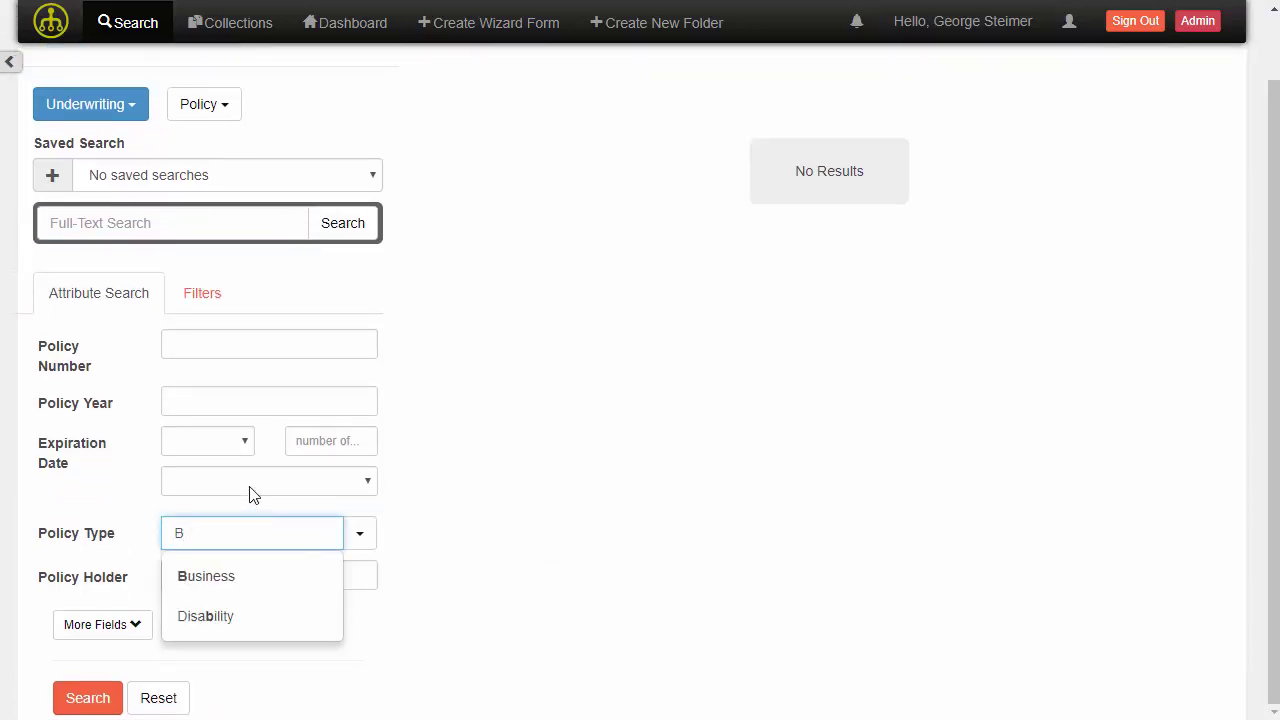
key(BackSpace)
click(465, 448)
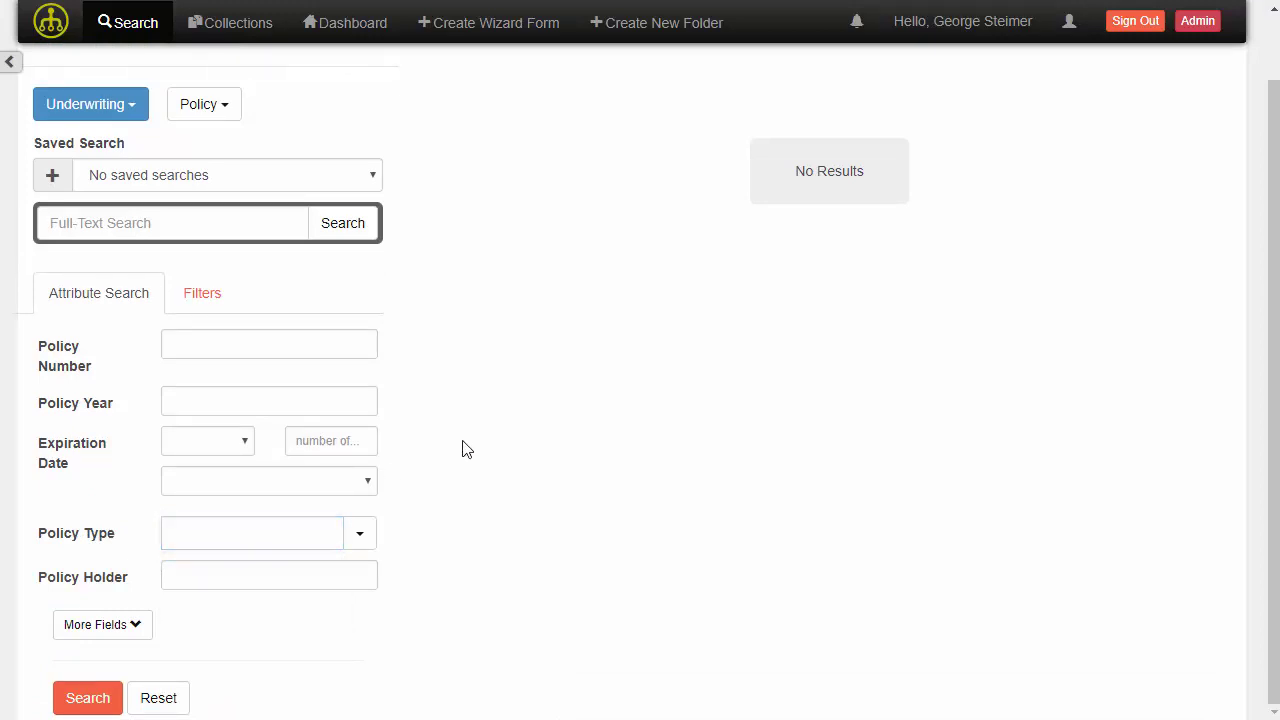
- Expand the additional policy search fields to view the Modified Date range, and collapse them again
scroll(468, 448, up, 1)
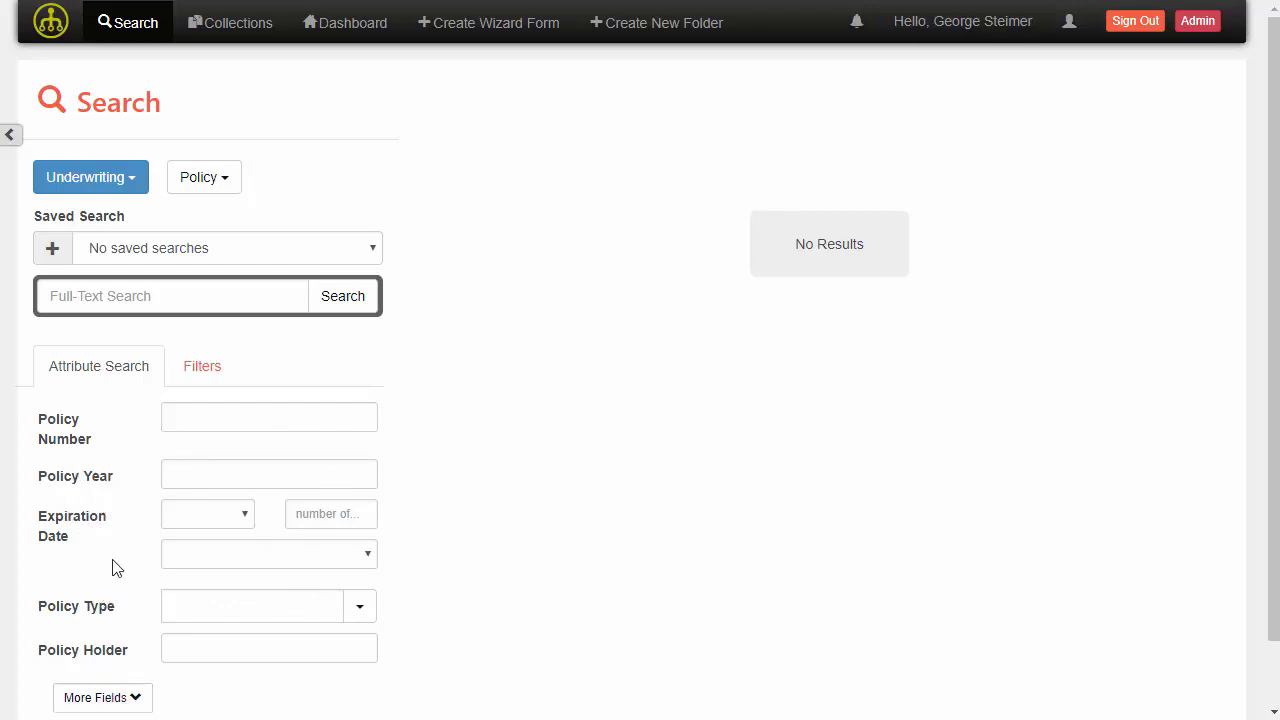
click(103, 698)
scroll(114, 572, down, 2)
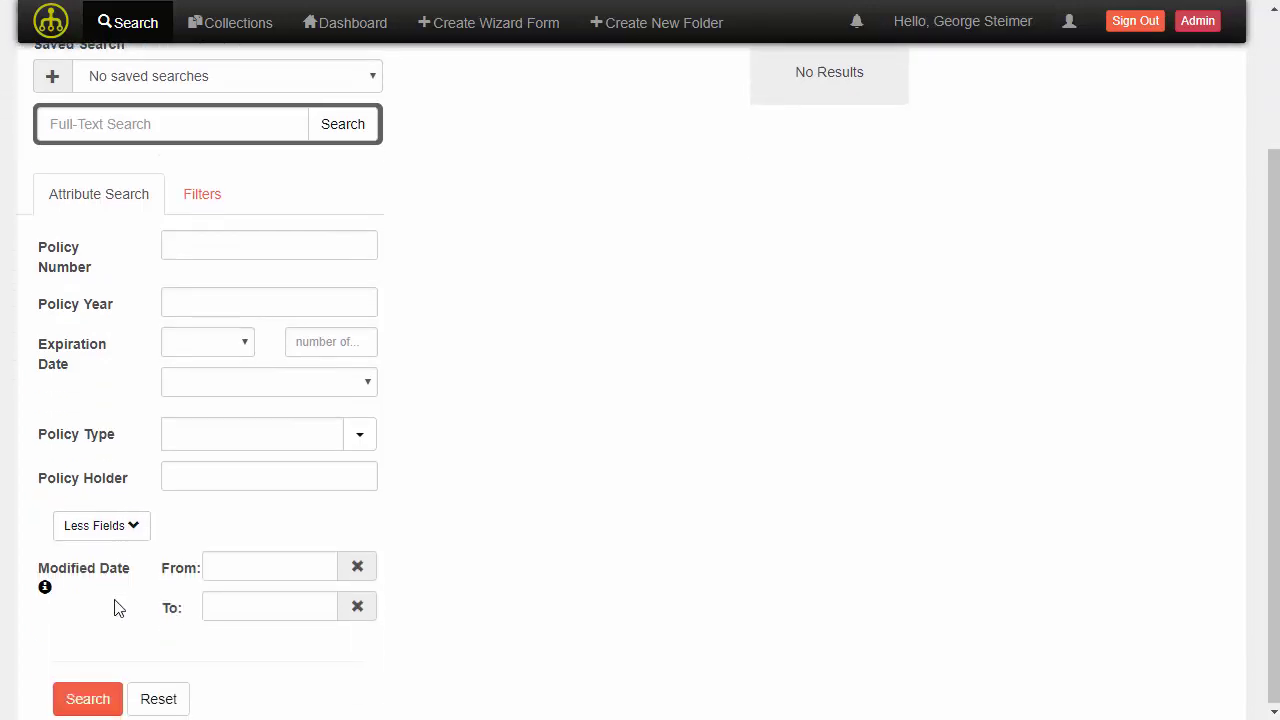
click(97, 537)
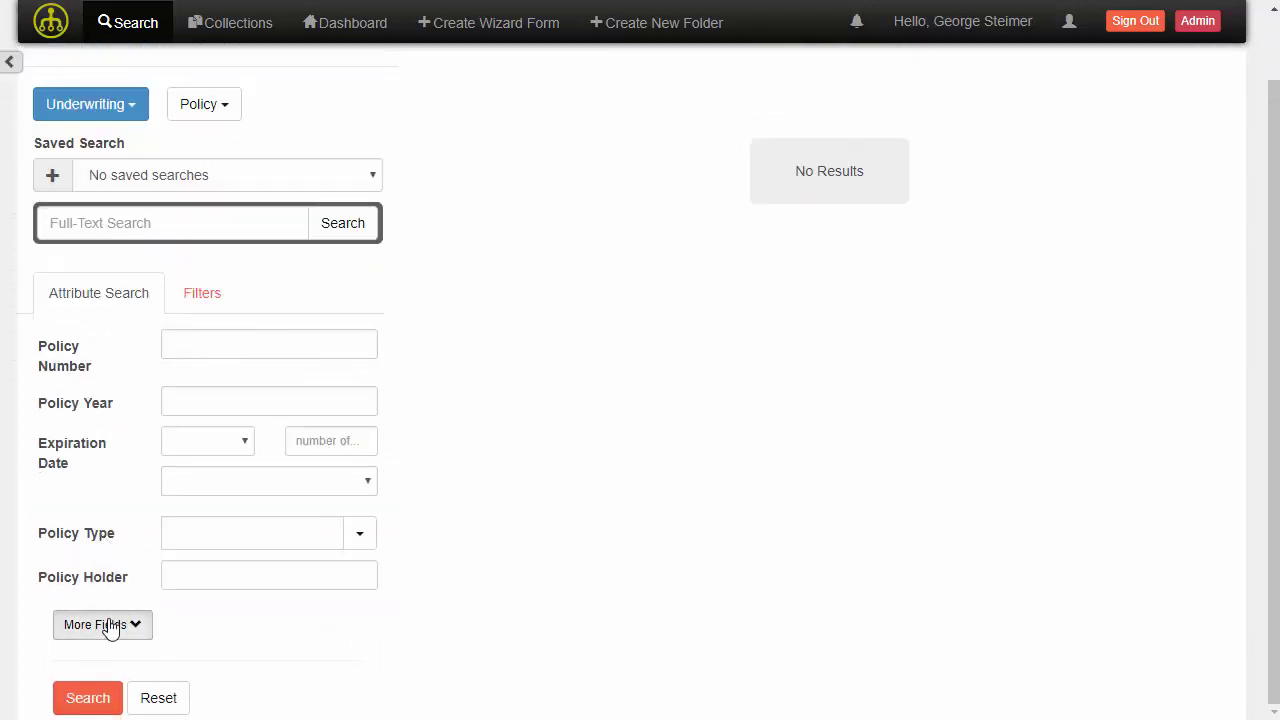
click(110, 625)
click(120, 528)
scroll(105, 470, up, 1)
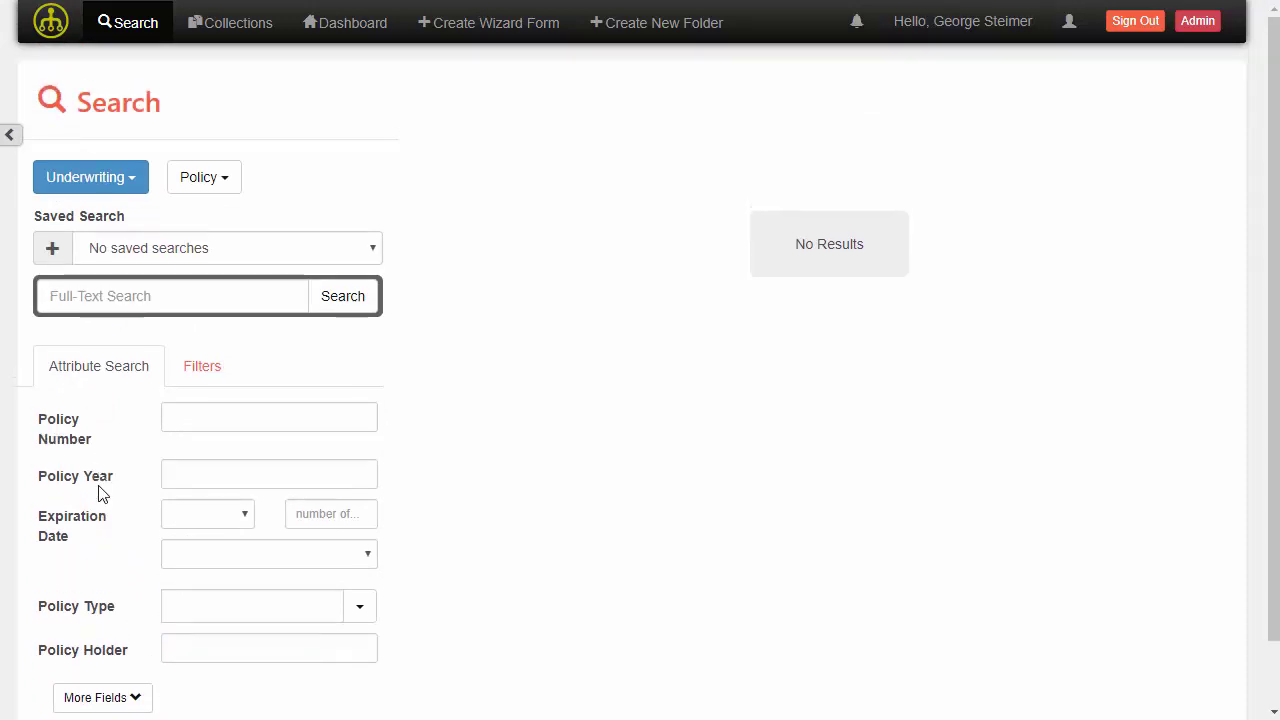
click(126, 697)
scroll(86, 585, down, 2)
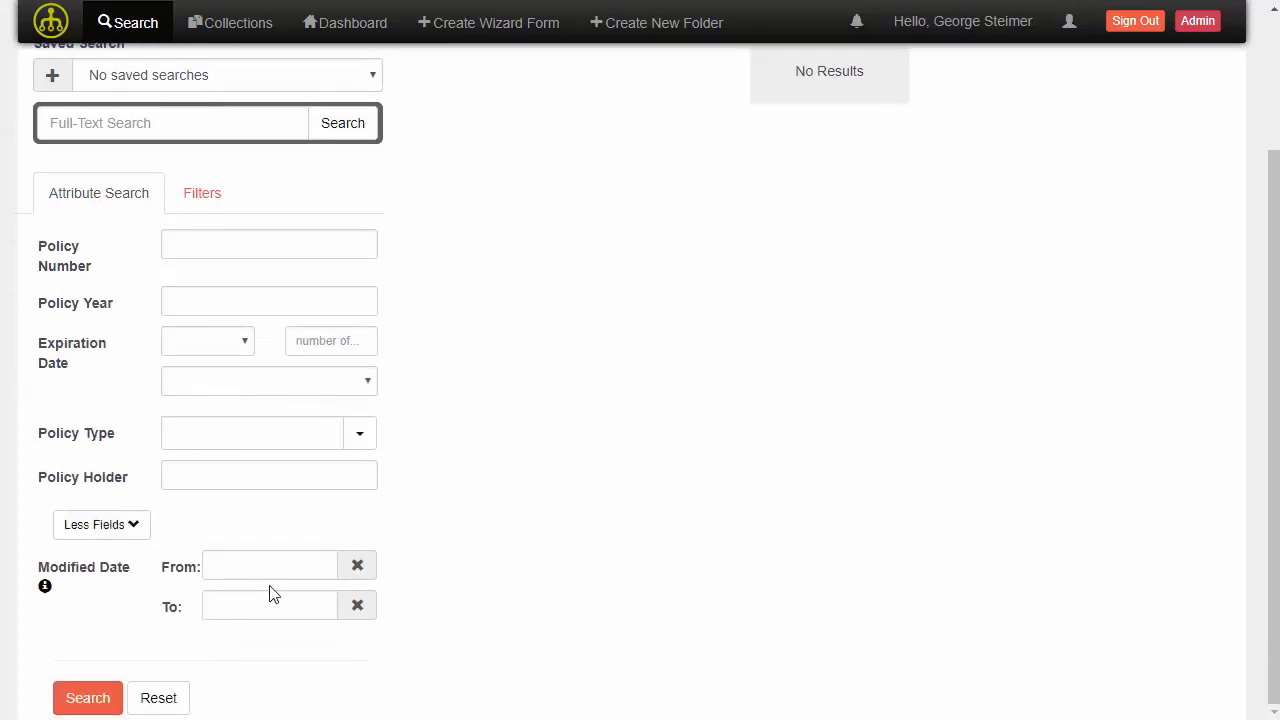
click(133, 530)
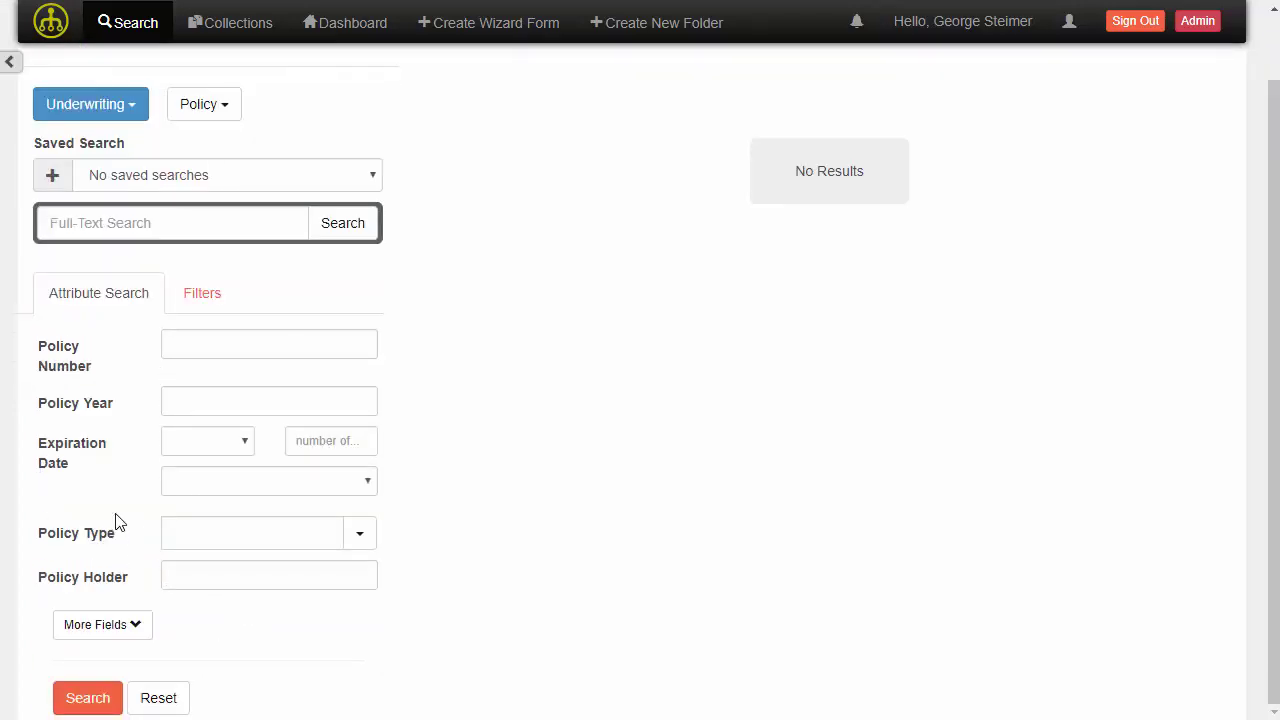
scroll(116, 522, up, 1)
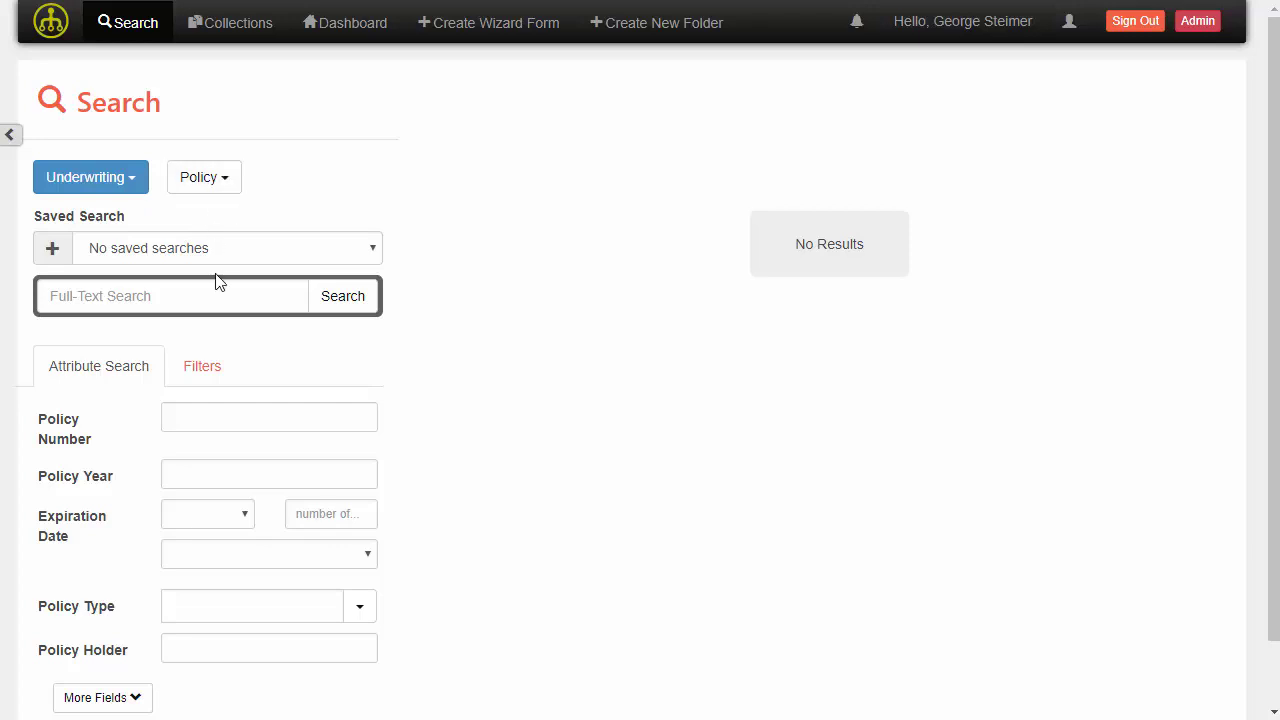
- Set the policy search's Expiration Date criterion to the next 3 months
click(179, 516)
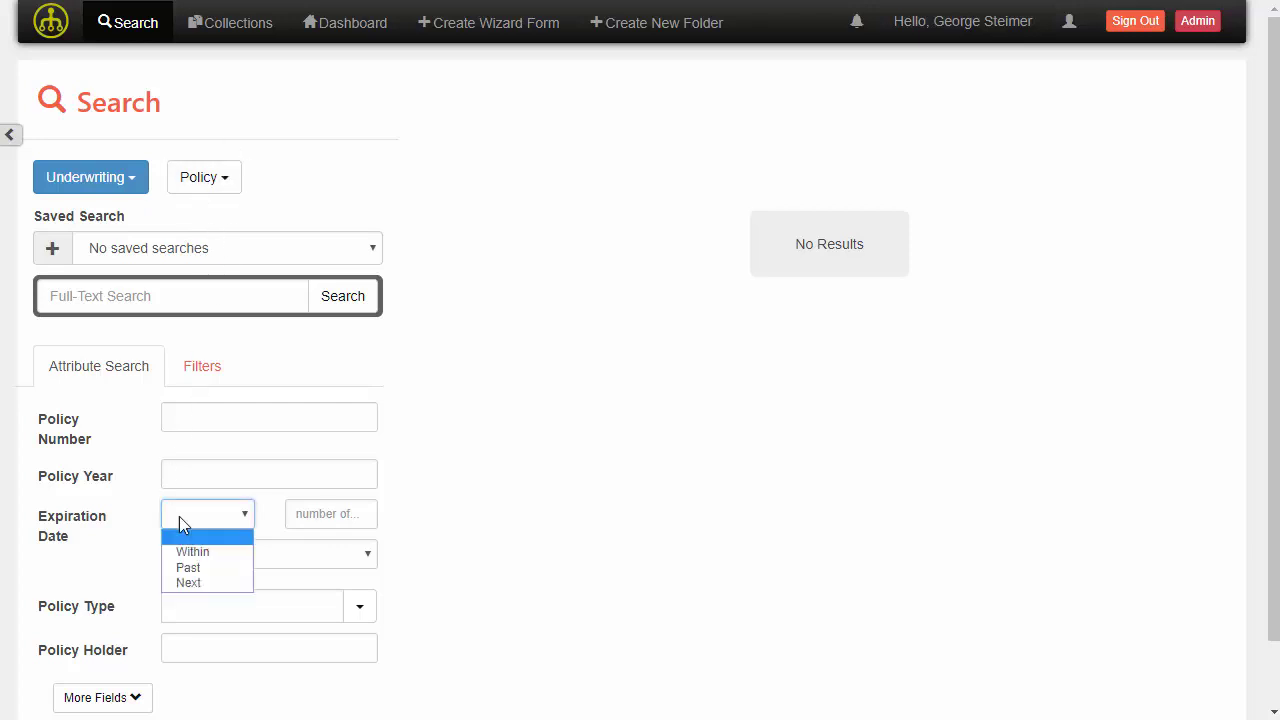
click(195, 583)
click(332, 514)
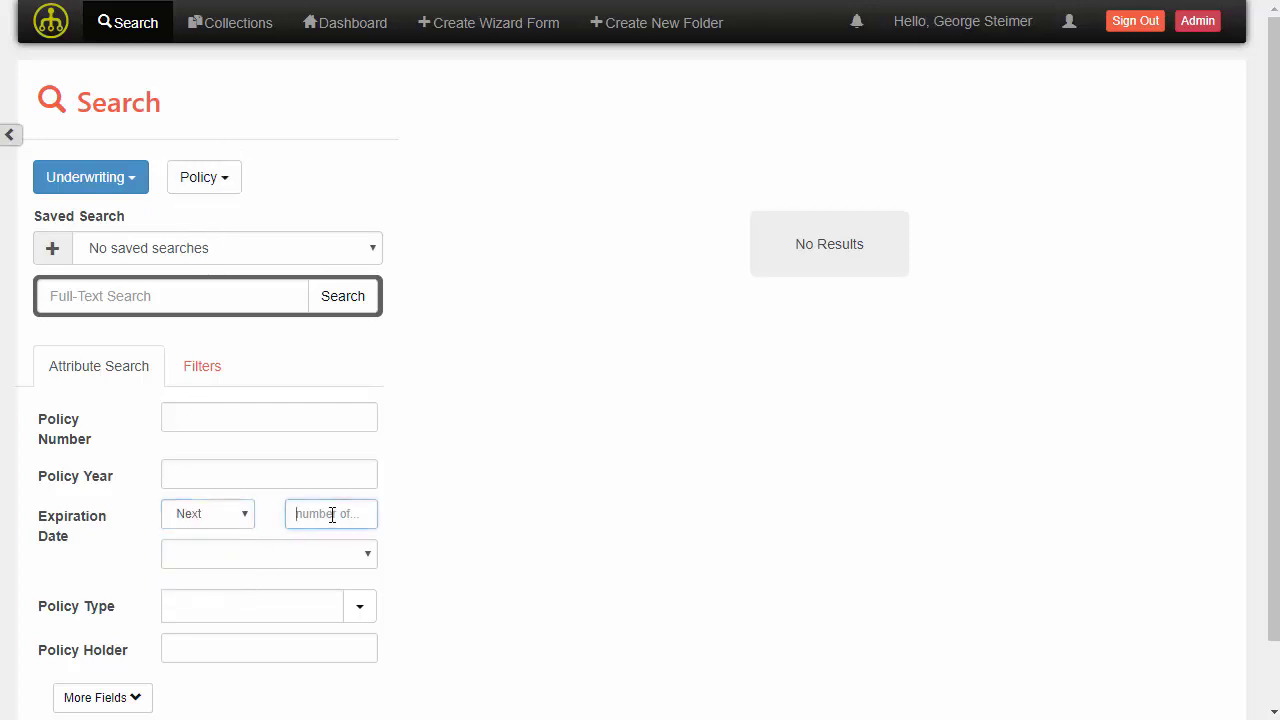
text(3)
click(316, 558)
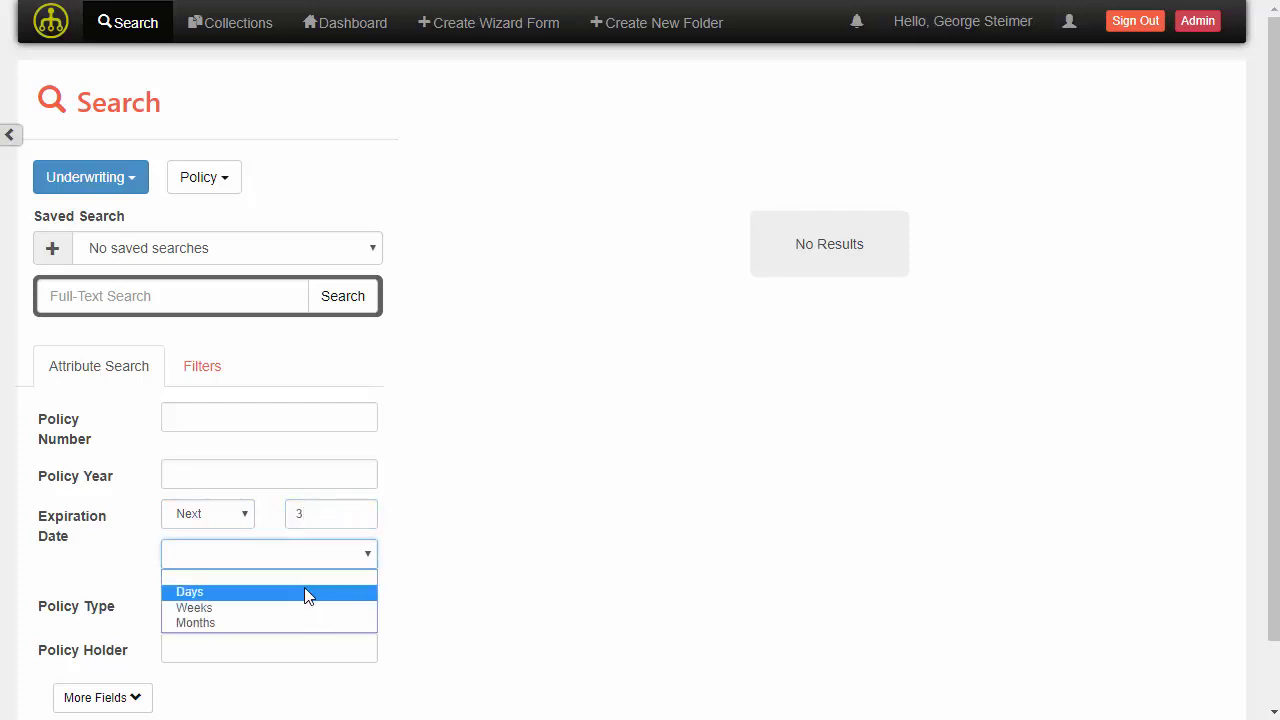
click(297, 621)
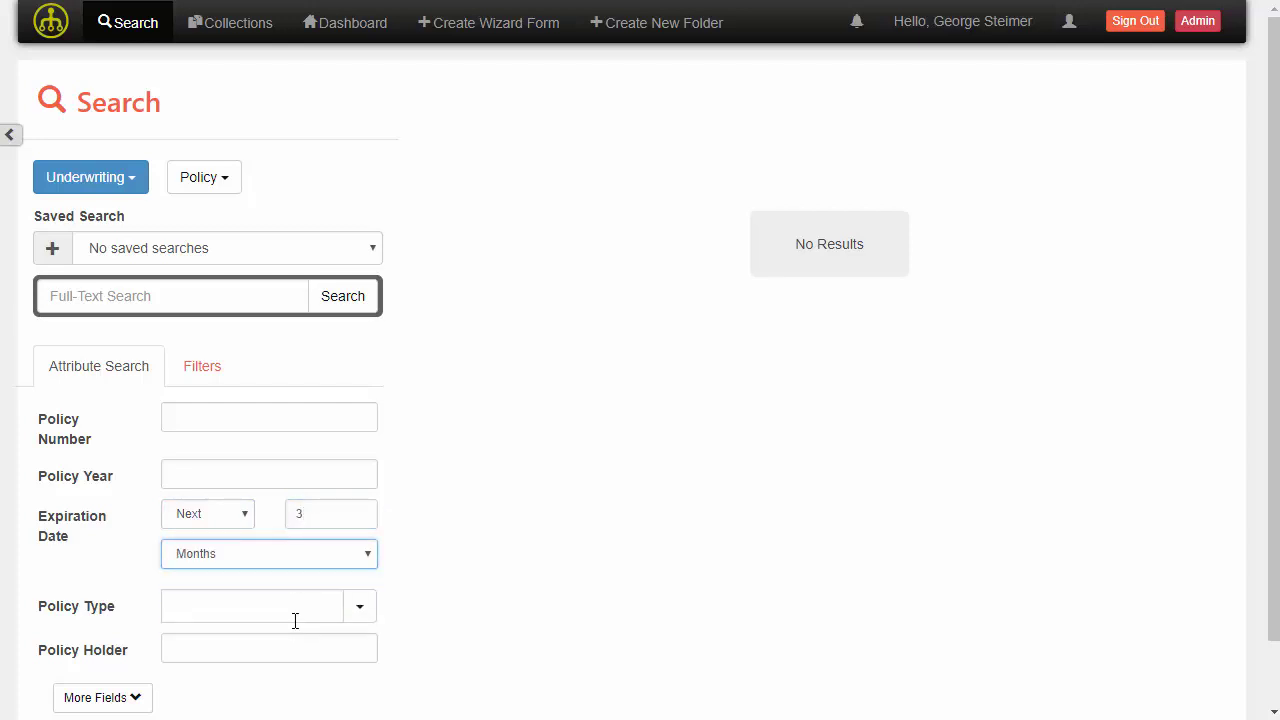
- Switch the Underwriting search from Policy to Underwriting Document and show its additional search fields
click(216, 189)
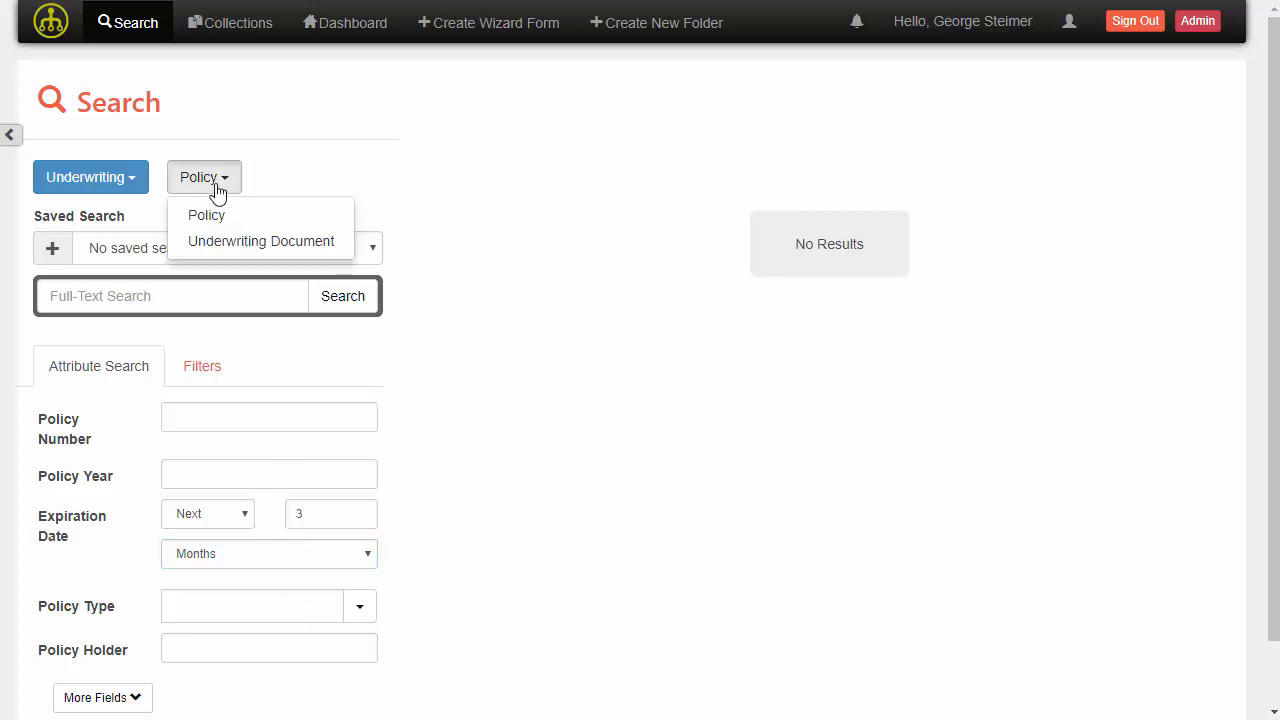
click(228, 246)
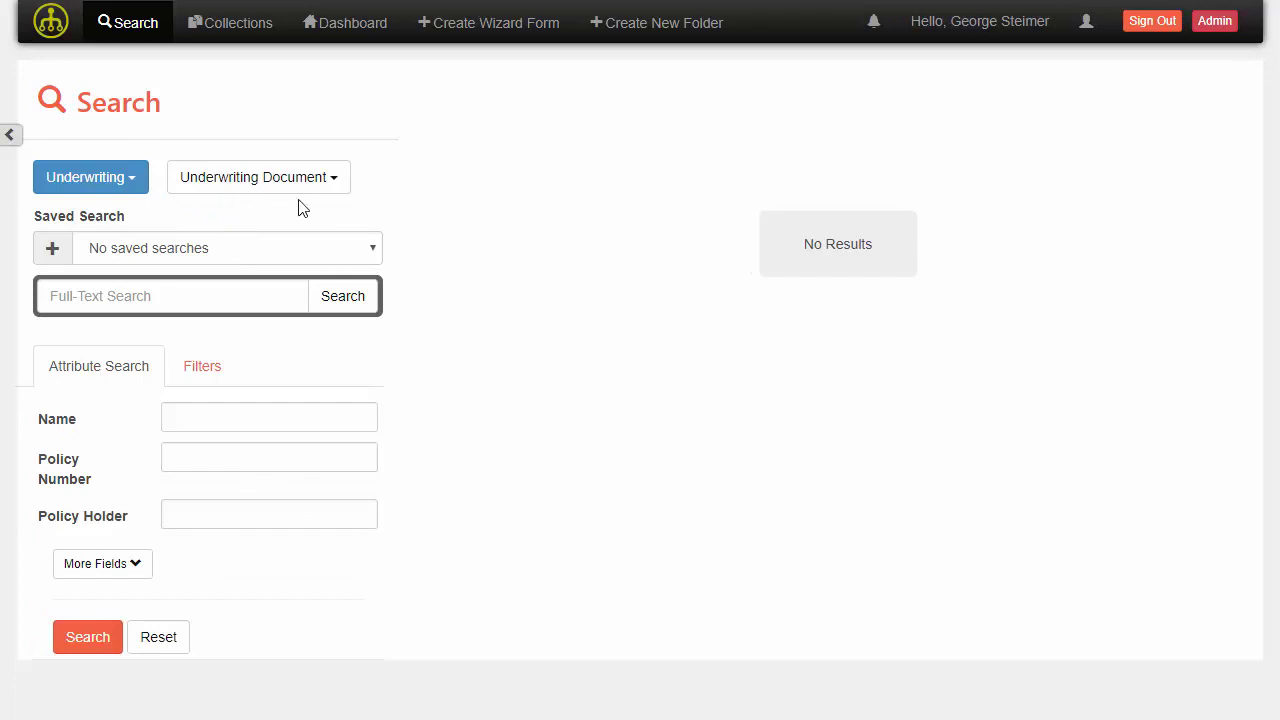
click(129, 563)
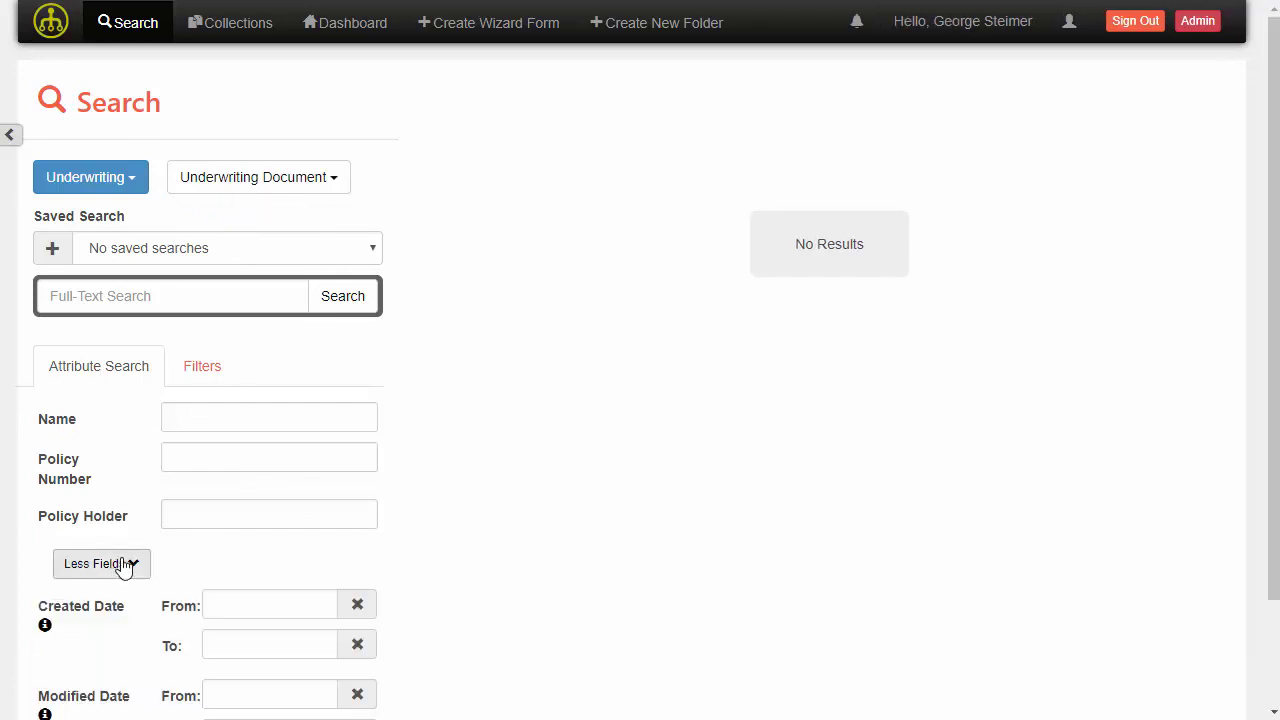
- Collapse the additional underwriting document search fields and switch the search area from Underwriting to Controlled Docs
scroll(124, 564, down, 1)
scroll(115, 555, up, 1)
click(104, 528)
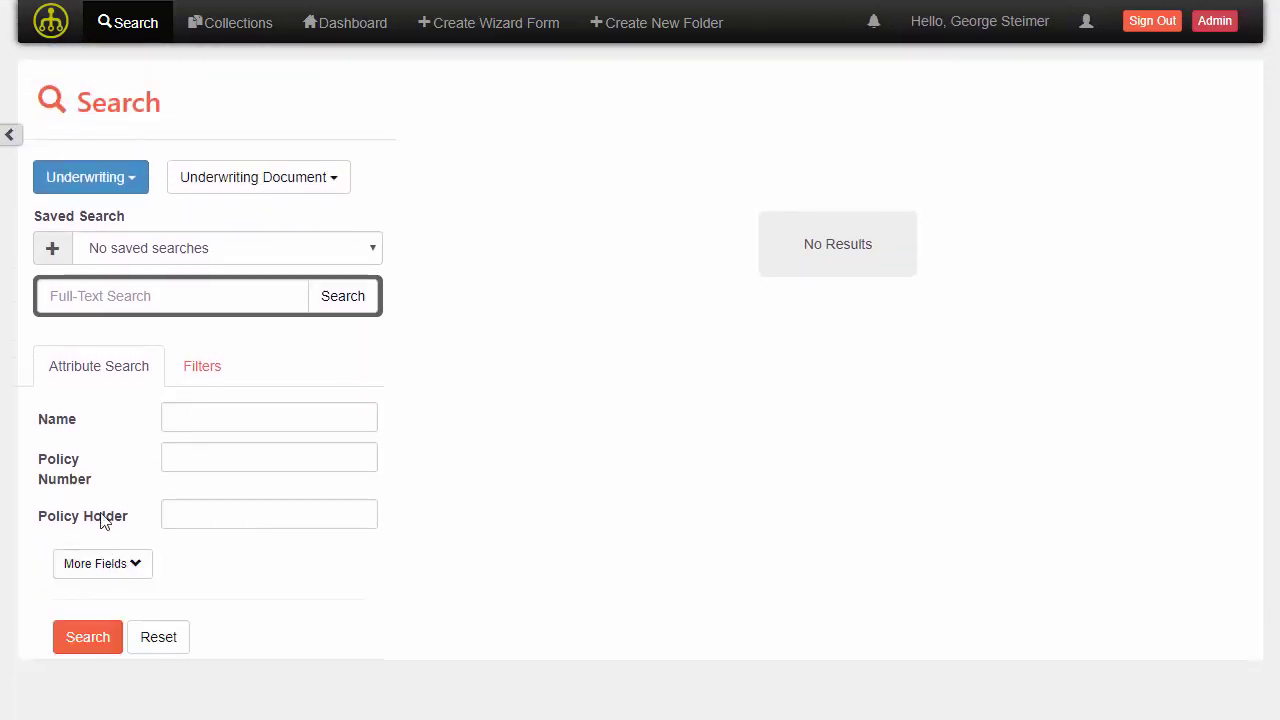
click(124, 192)
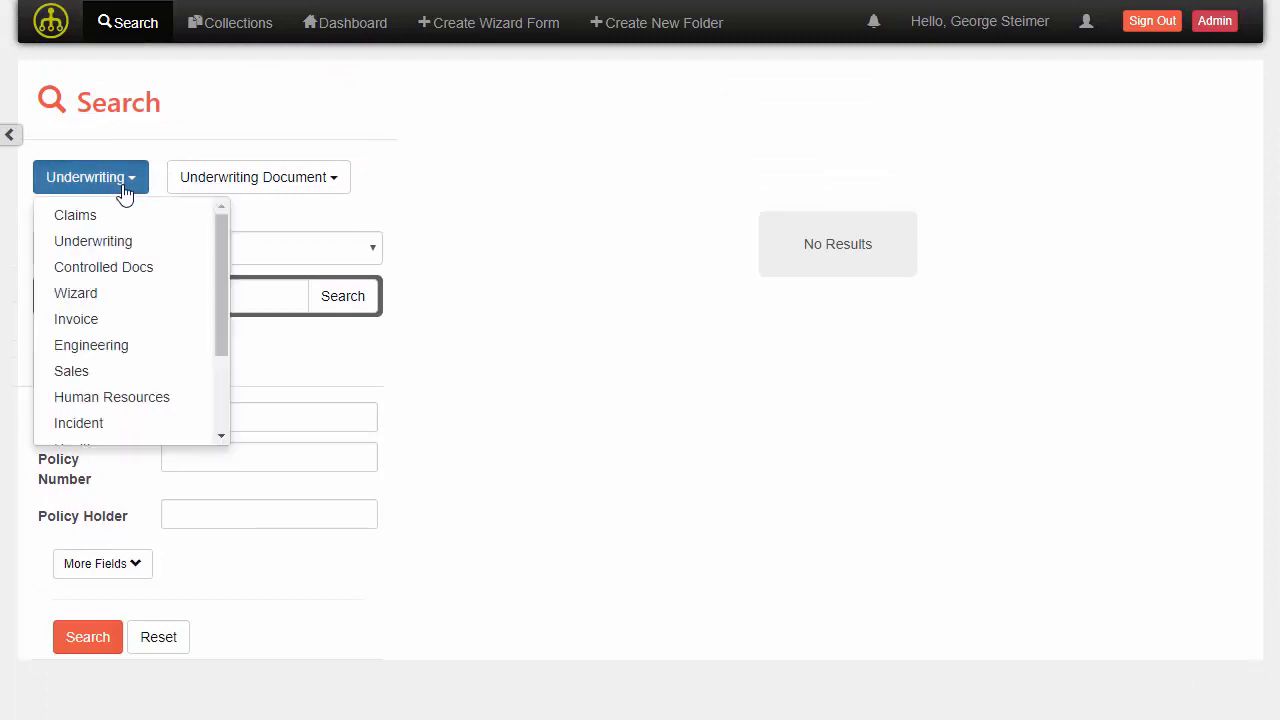
click(148, 277)
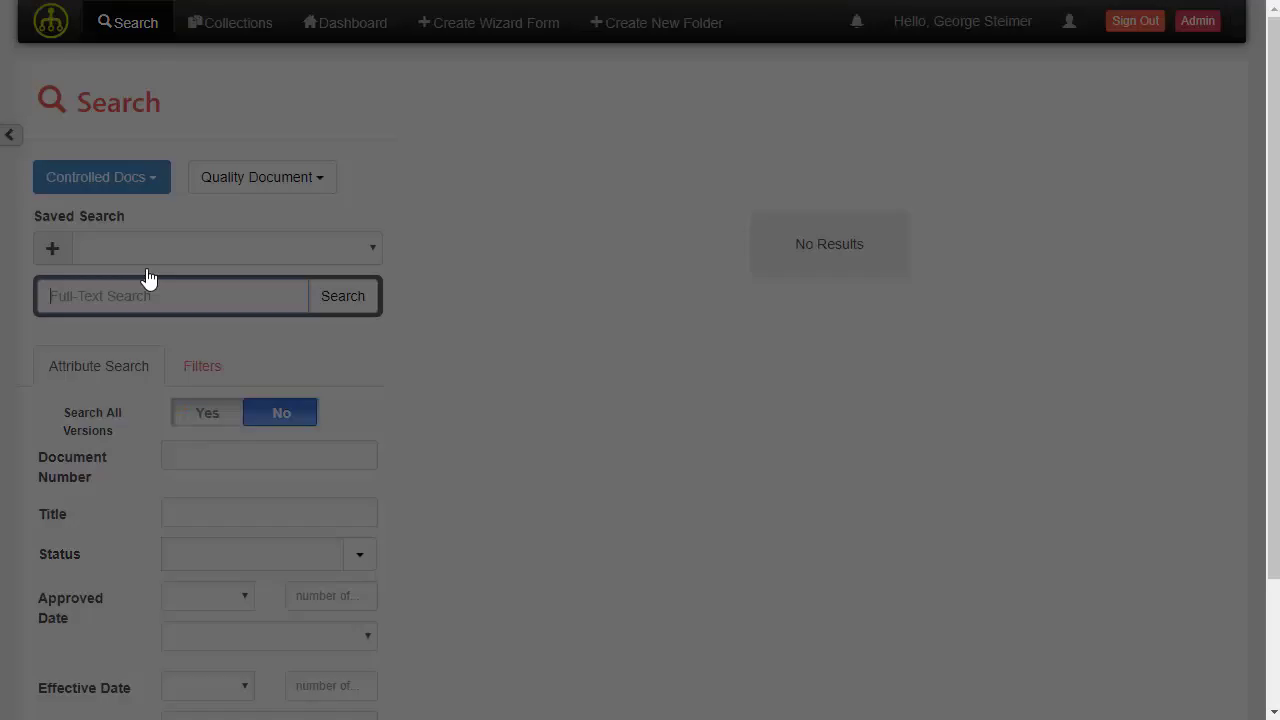
- Look over the Quality Document search fields and the list of personal and public saved searches
scroll(440, 422, down, 1)
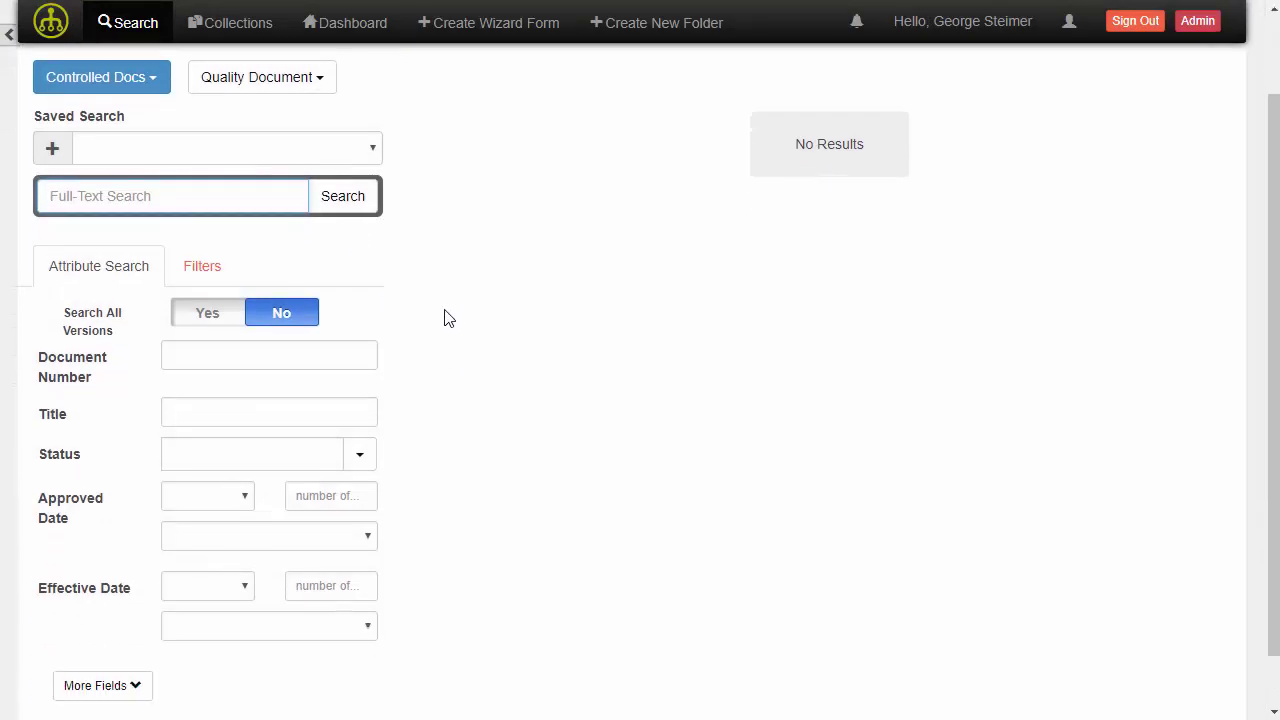
scroll(252, 240, up, 1)
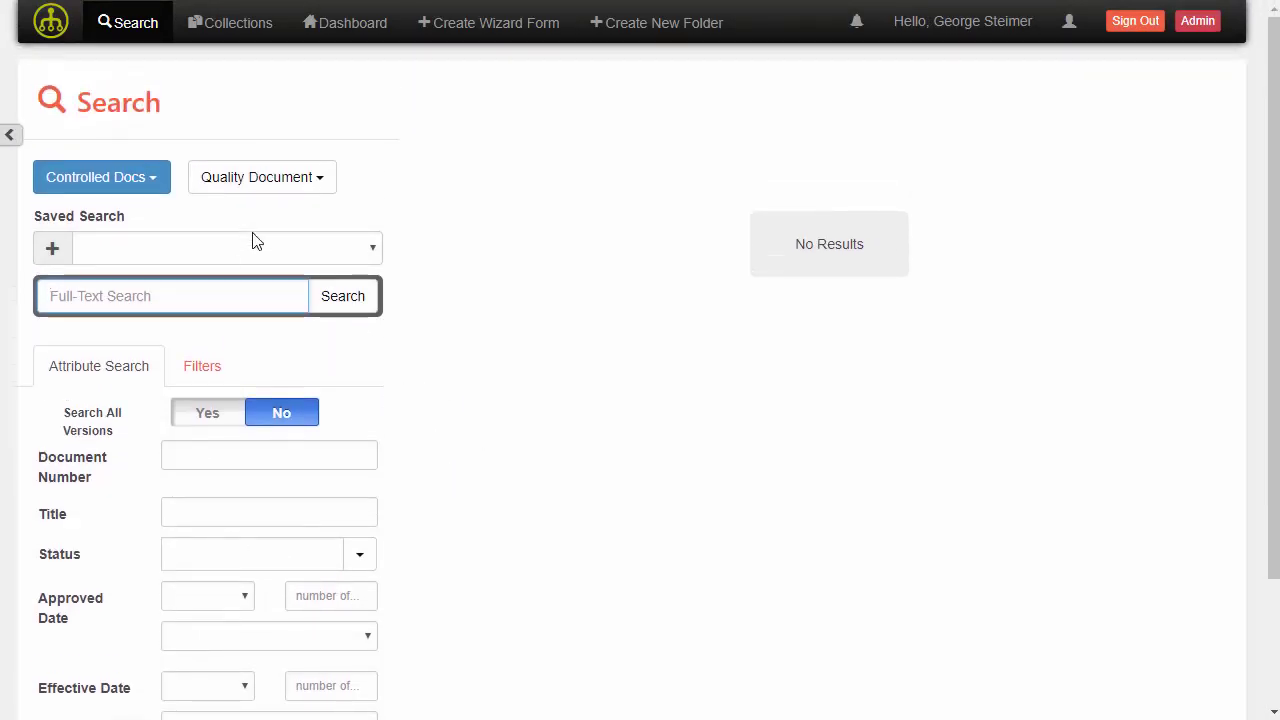
scroll(491, 471, down, 1)
scroll(491, 471, up, 1)
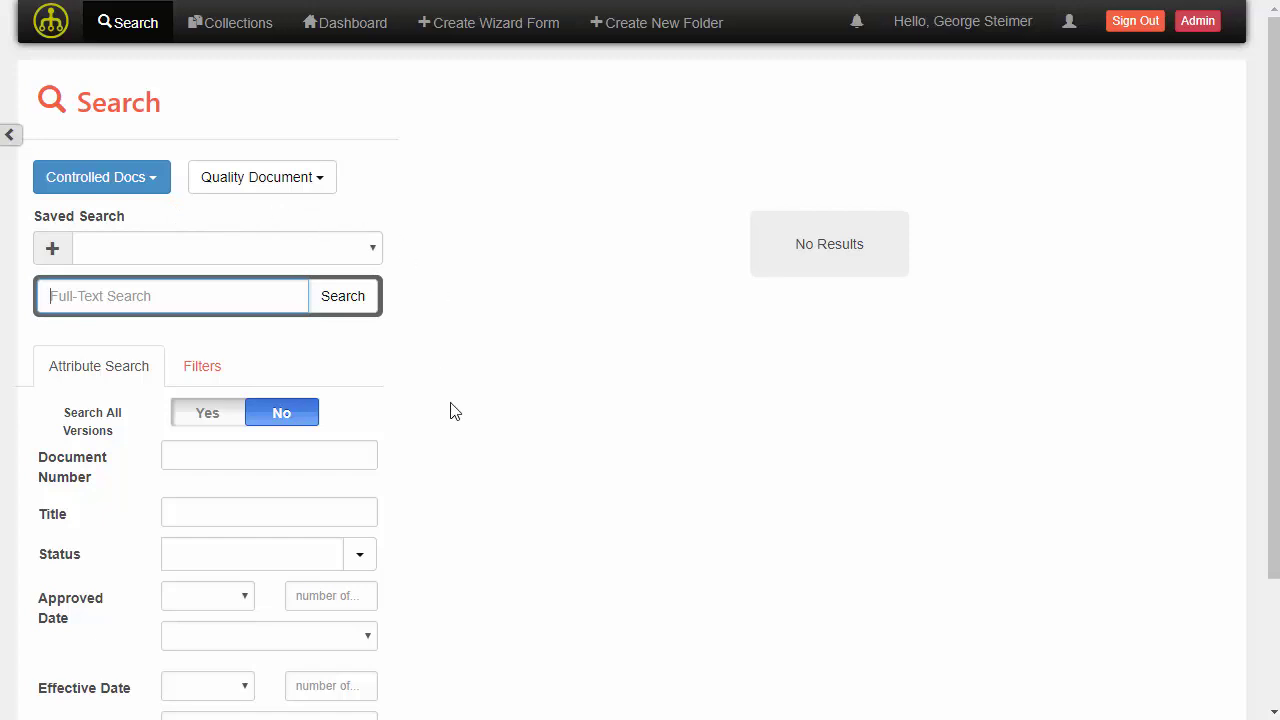
click(350, 260)
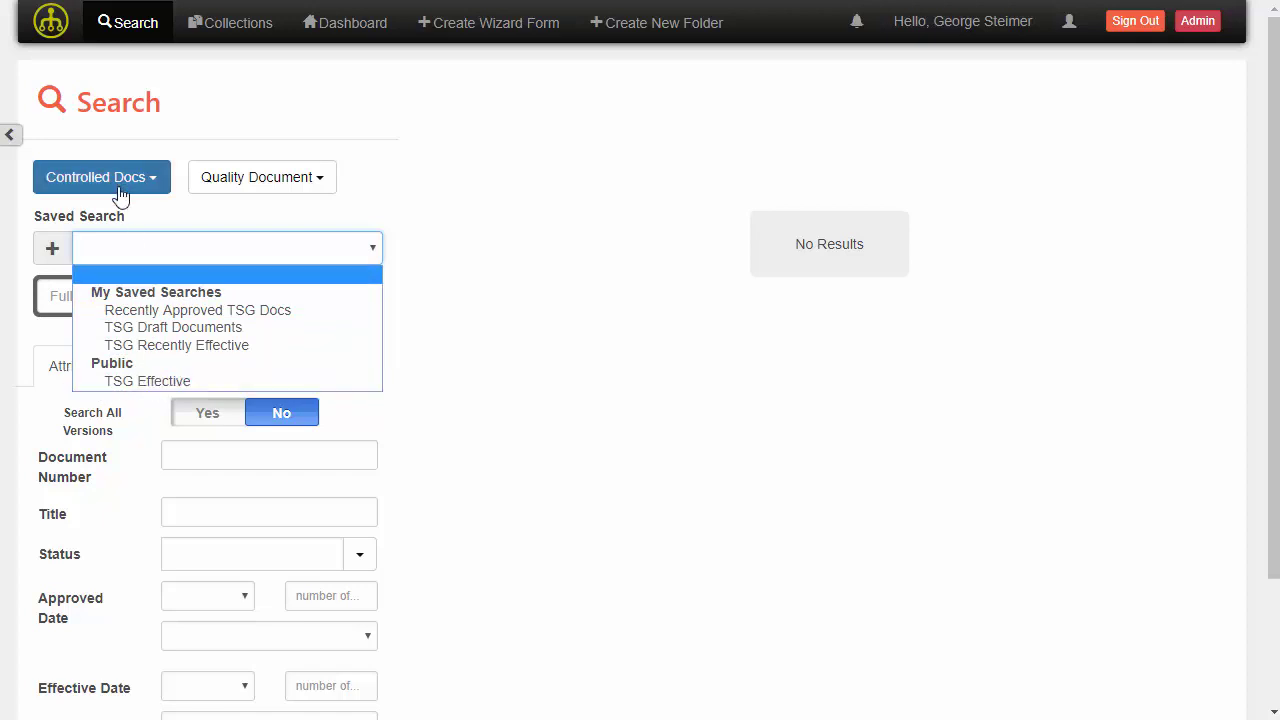
click(118, 467)
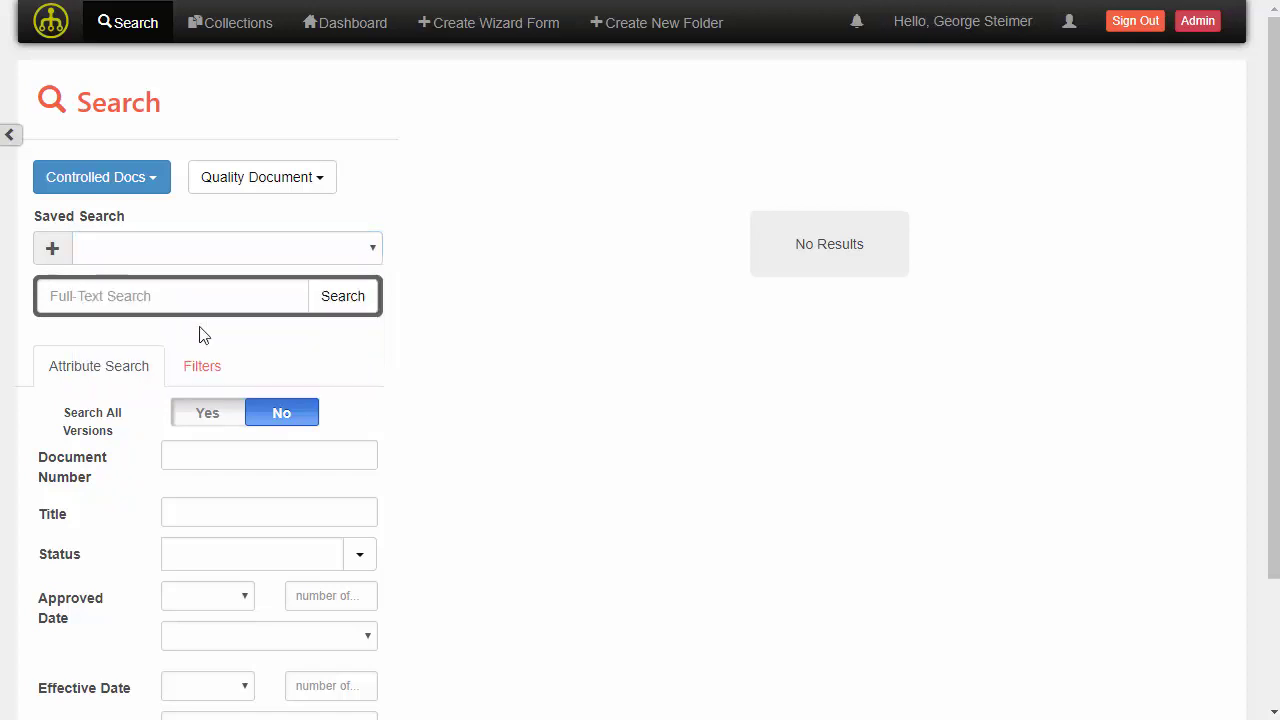
- Set the Quality Document search criteria to Document Number TSG and Status Pending Approval
click(221, 459)
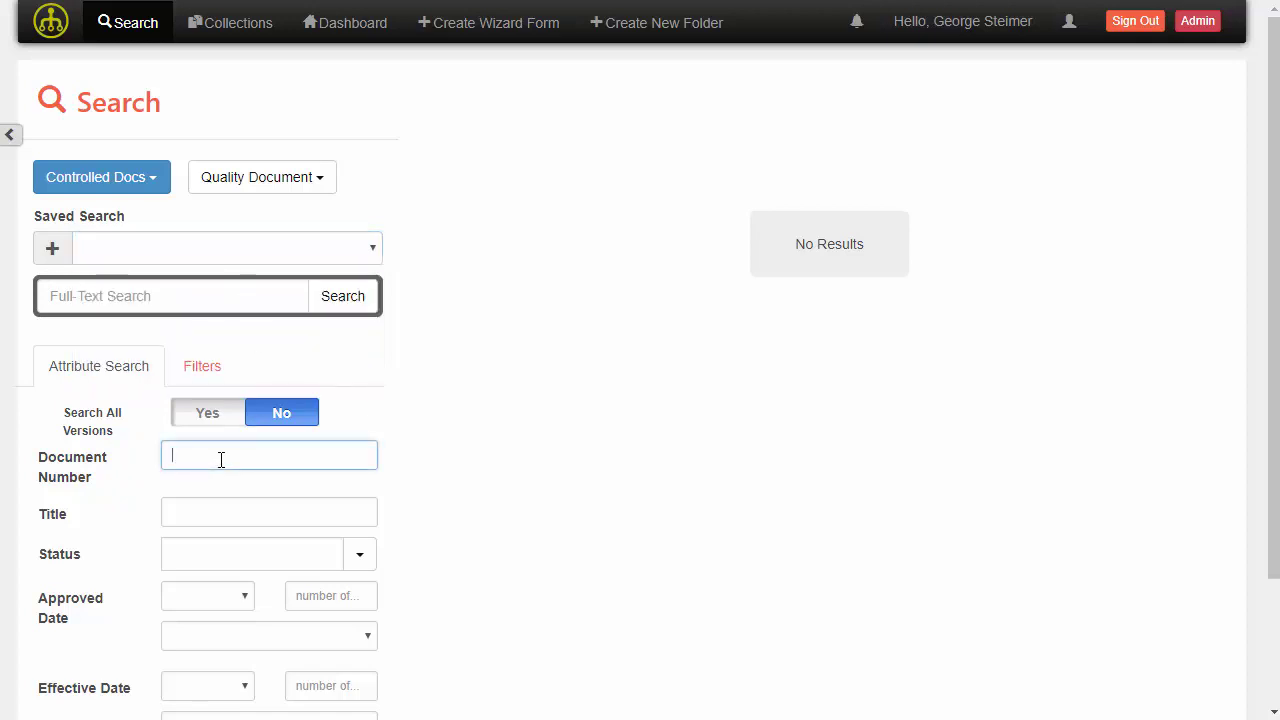
text(TSG)
click(127, 483)
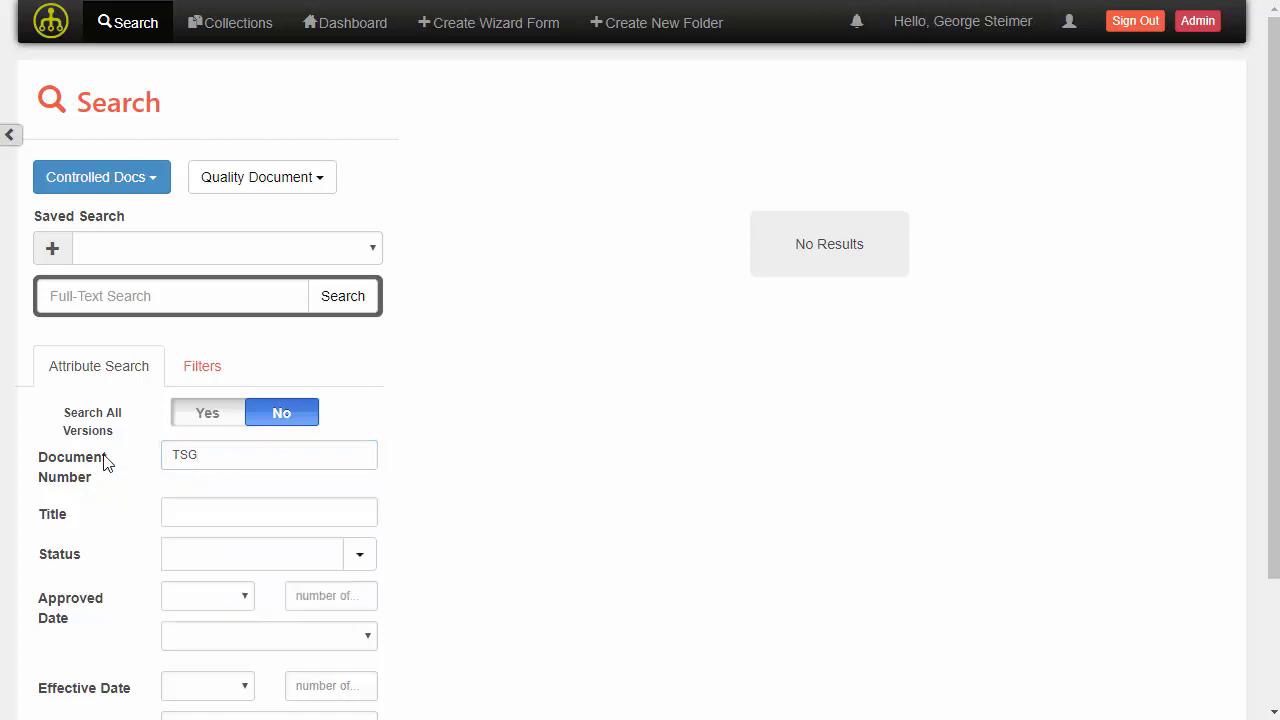
click(256, 560)
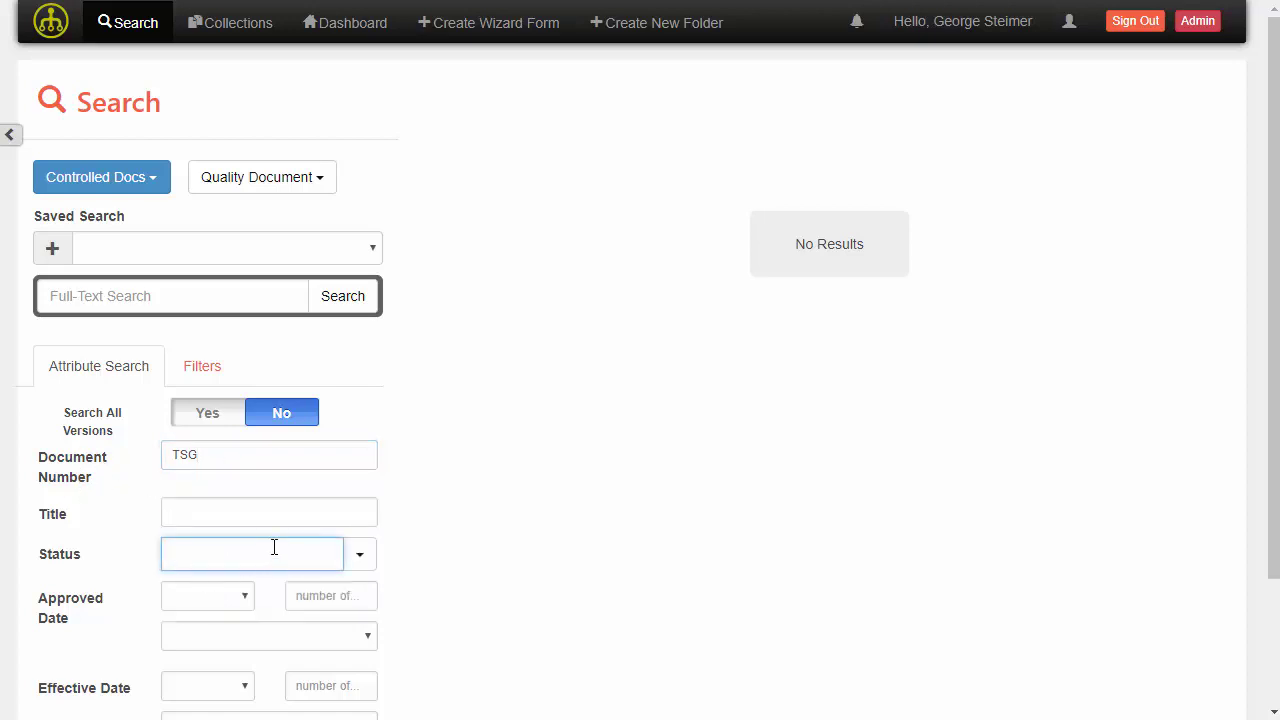
text(Pen)
click(249, 594)
- Save the criteria as a new saved search named "Pending Approval TSG Documents" and check the saved search list for it
click(55, 251)
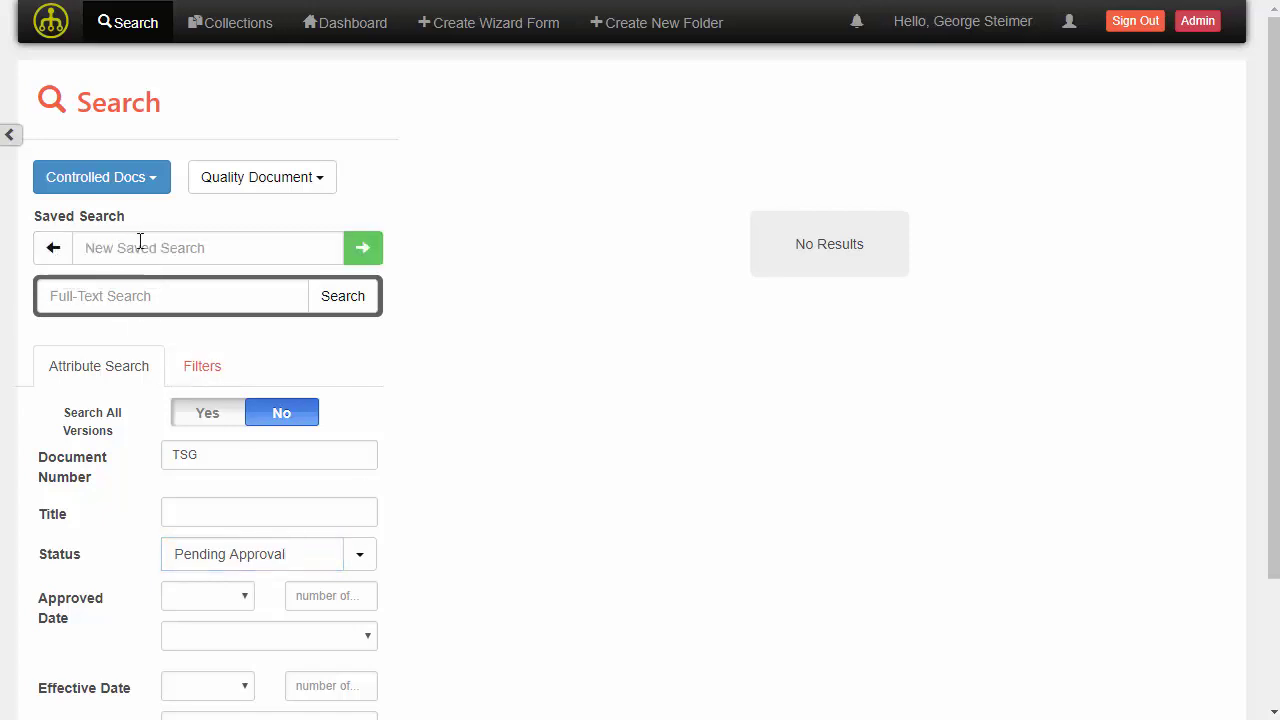
text(Pending)
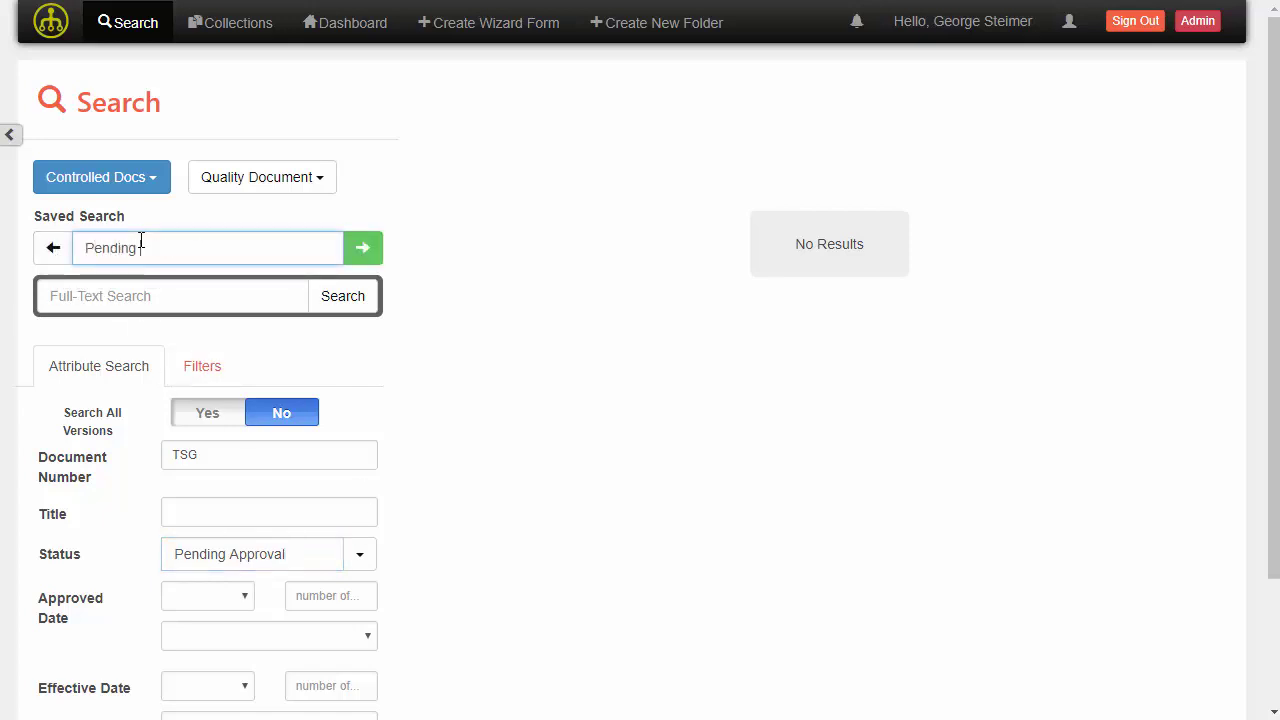
text( Approval TSG Documents)
click(350, 248)
click(249, 250)
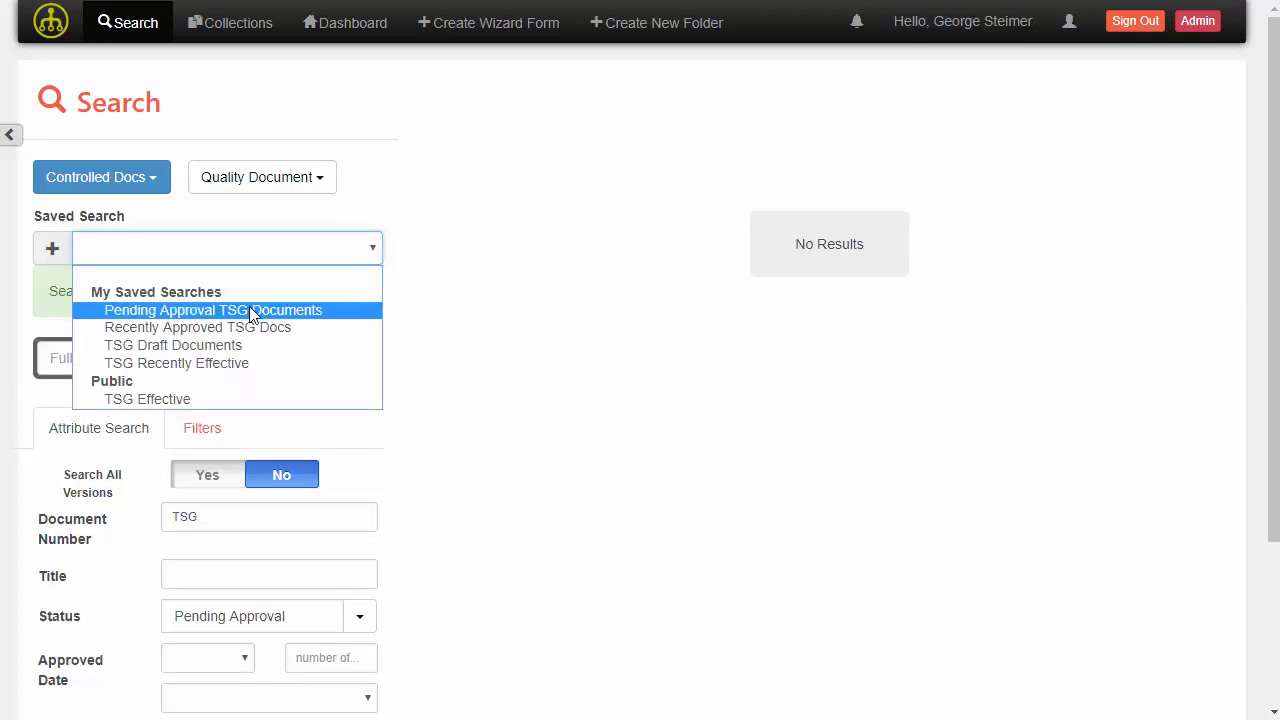
click(258, 231)
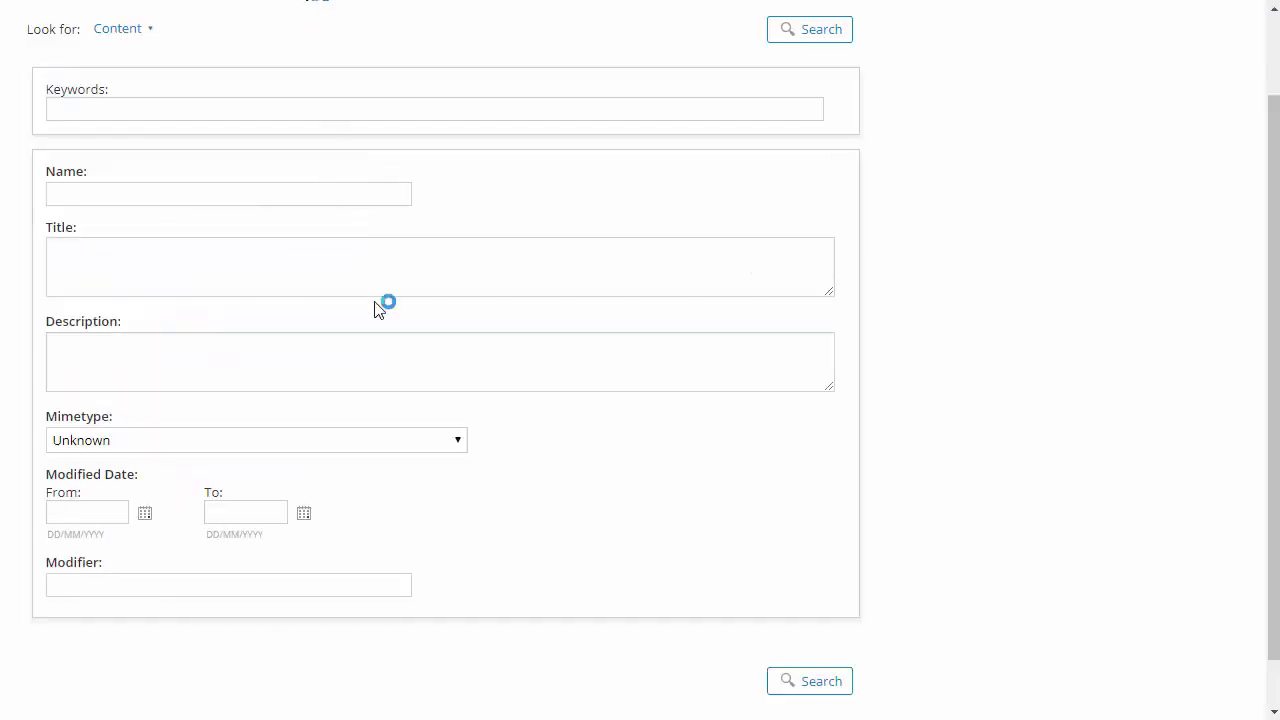
- Switch to Alfresco Share and run a quick search for "TSG"
scroll(386, 334, up, 2)
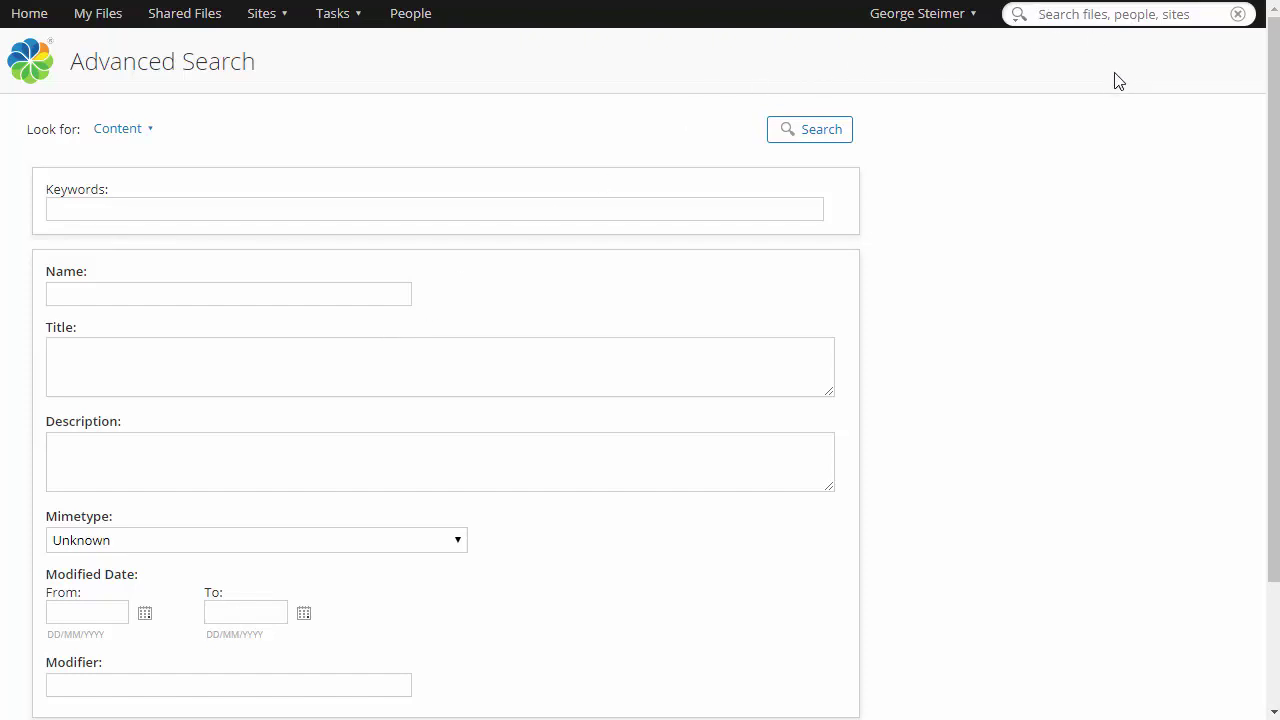
text(TSG)
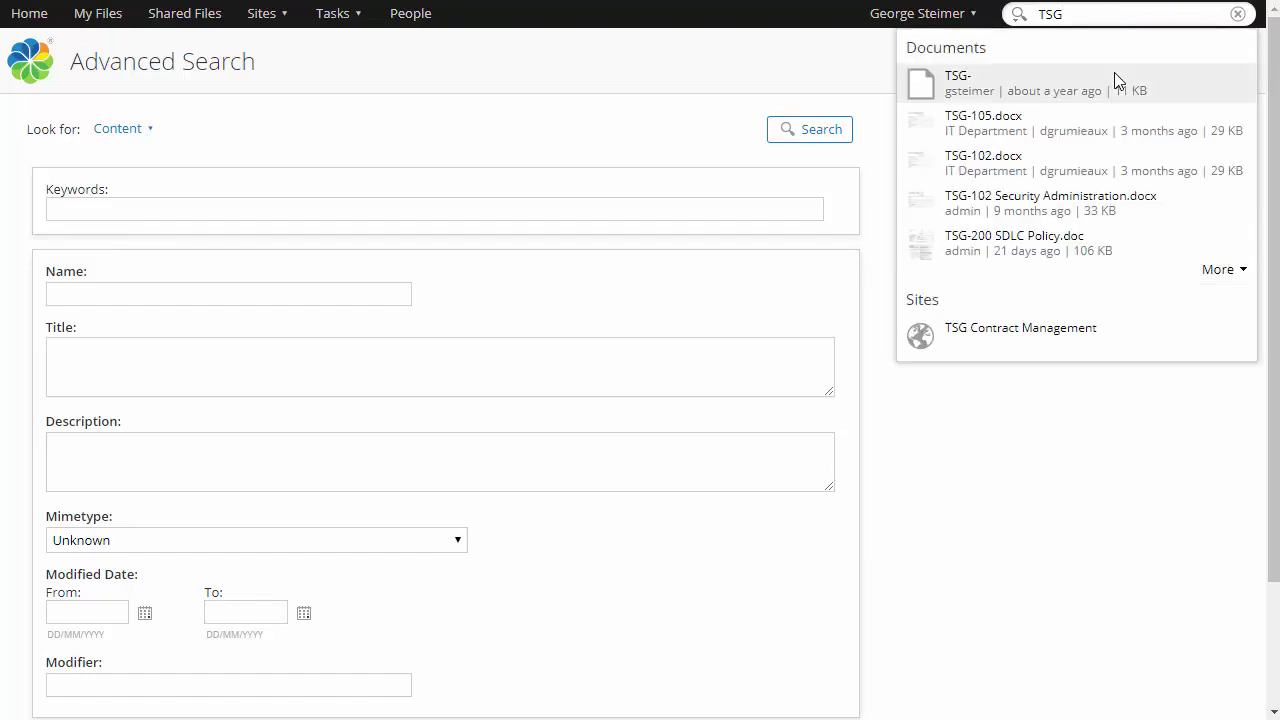
key(Return)
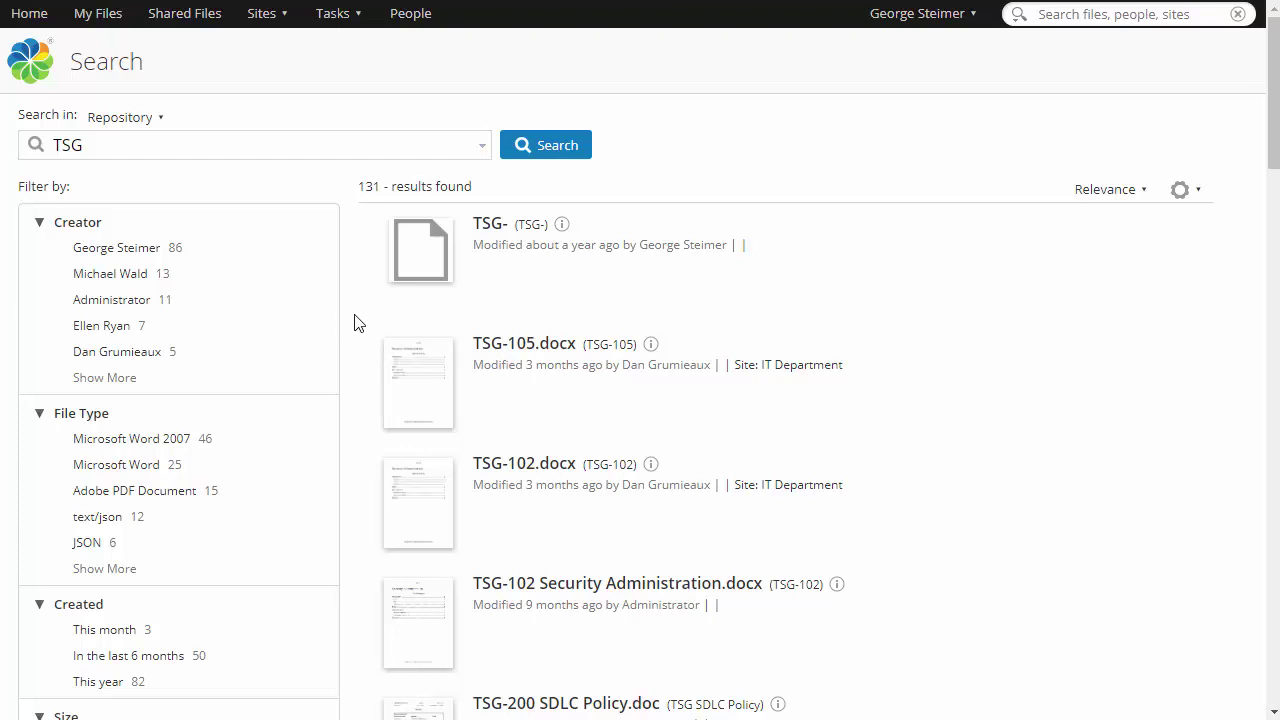
- Look through the result filters, collapsing File Type, Created, Size and Modifier, and expand Created and File Type again
scroll(240, 450, down, 3)
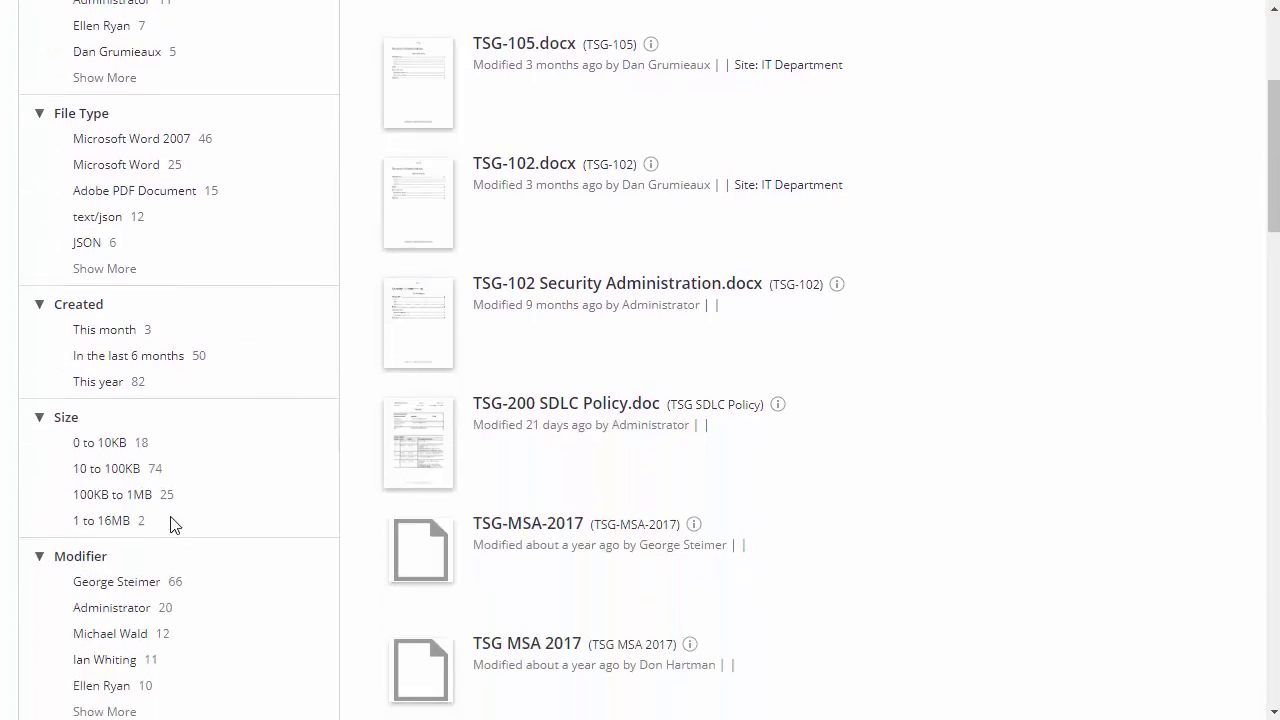
scroll(170, 525, up, 3)
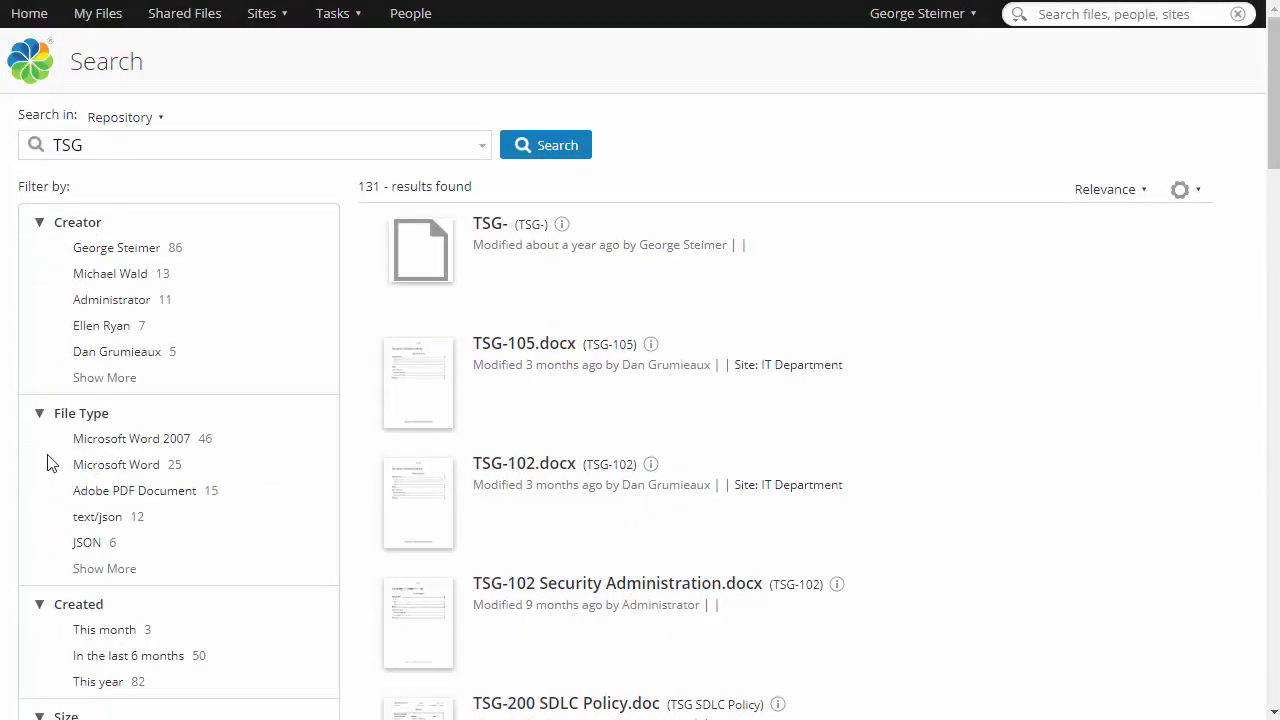
click(38, 416)
click(38, 448)
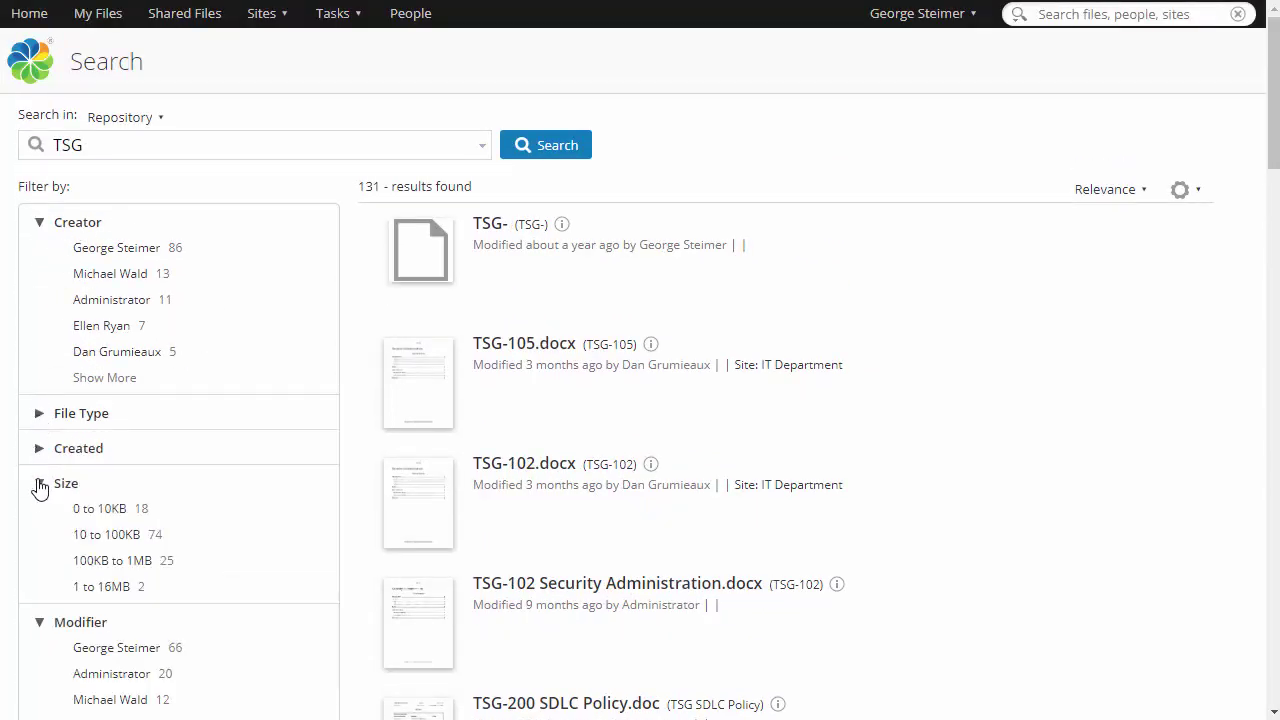
click(39, 484)
click(39, 518)
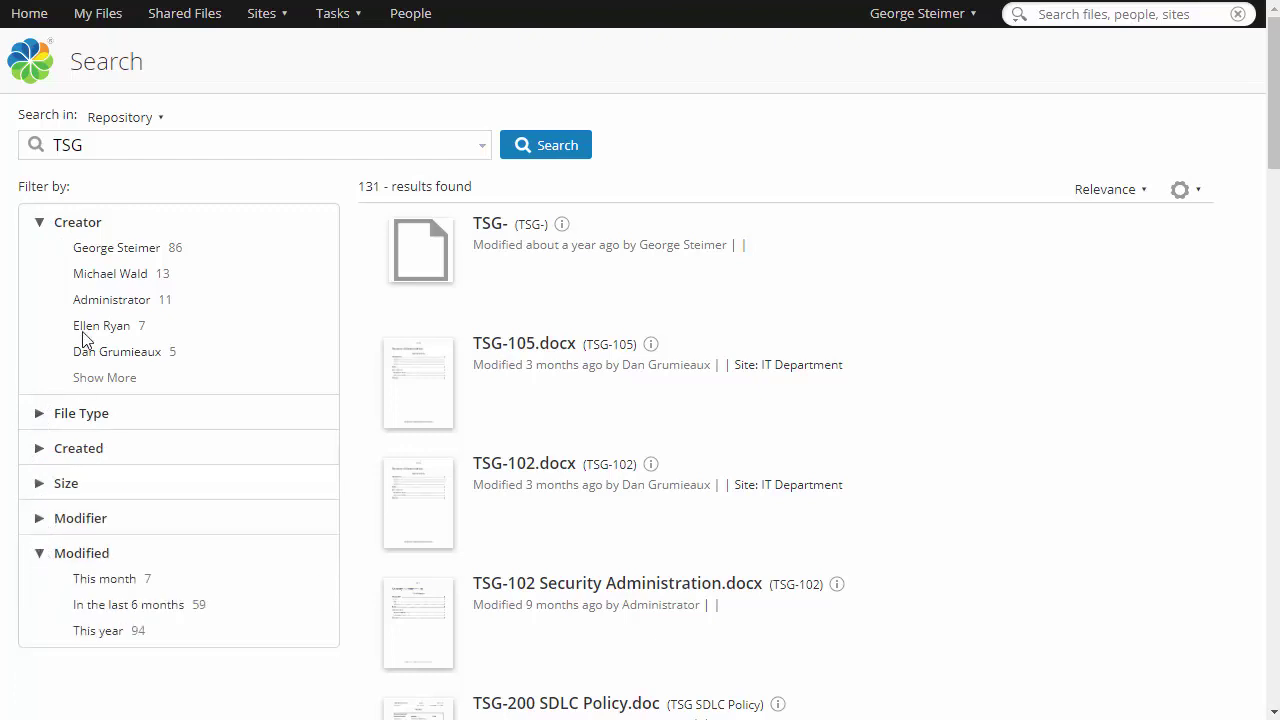
click(40, 452)
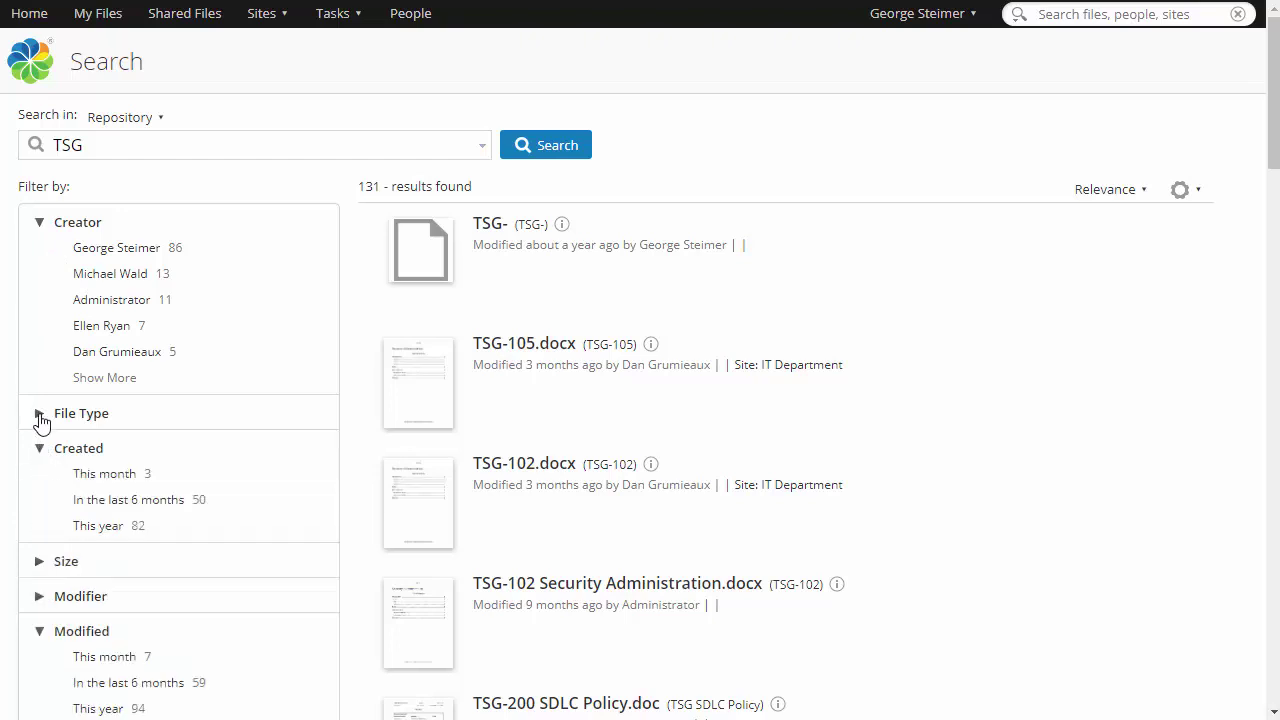
click(40, 418)
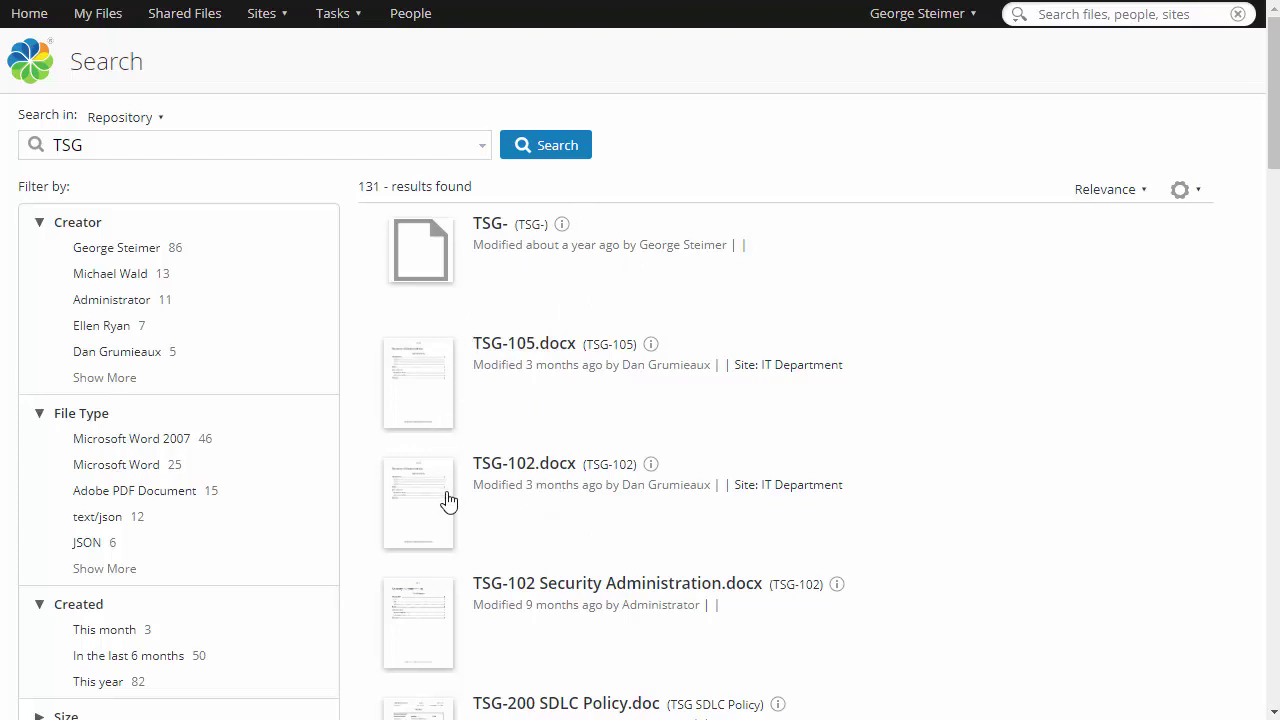
- Check the available sort orders and the view options for the TSG search results
scroll(448, 500, down, 1)
scroll(449, 505, up, 1)
click(1110, 200)
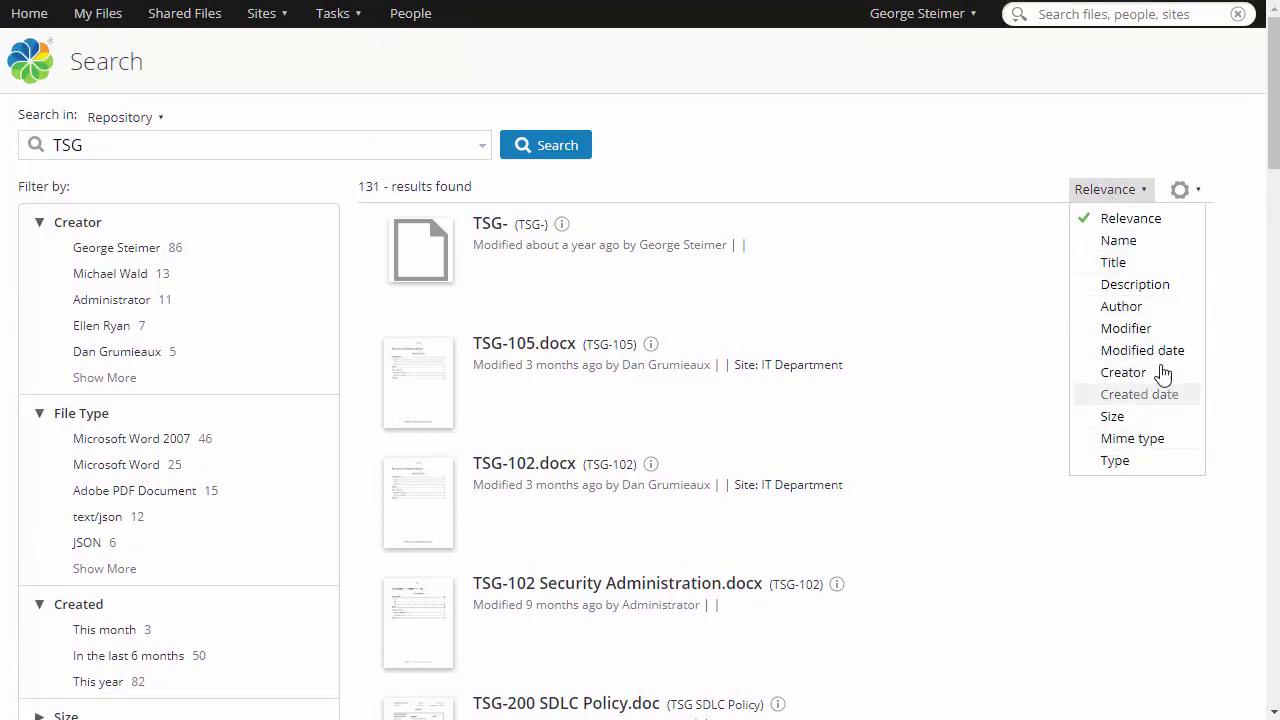
click(946, 222)
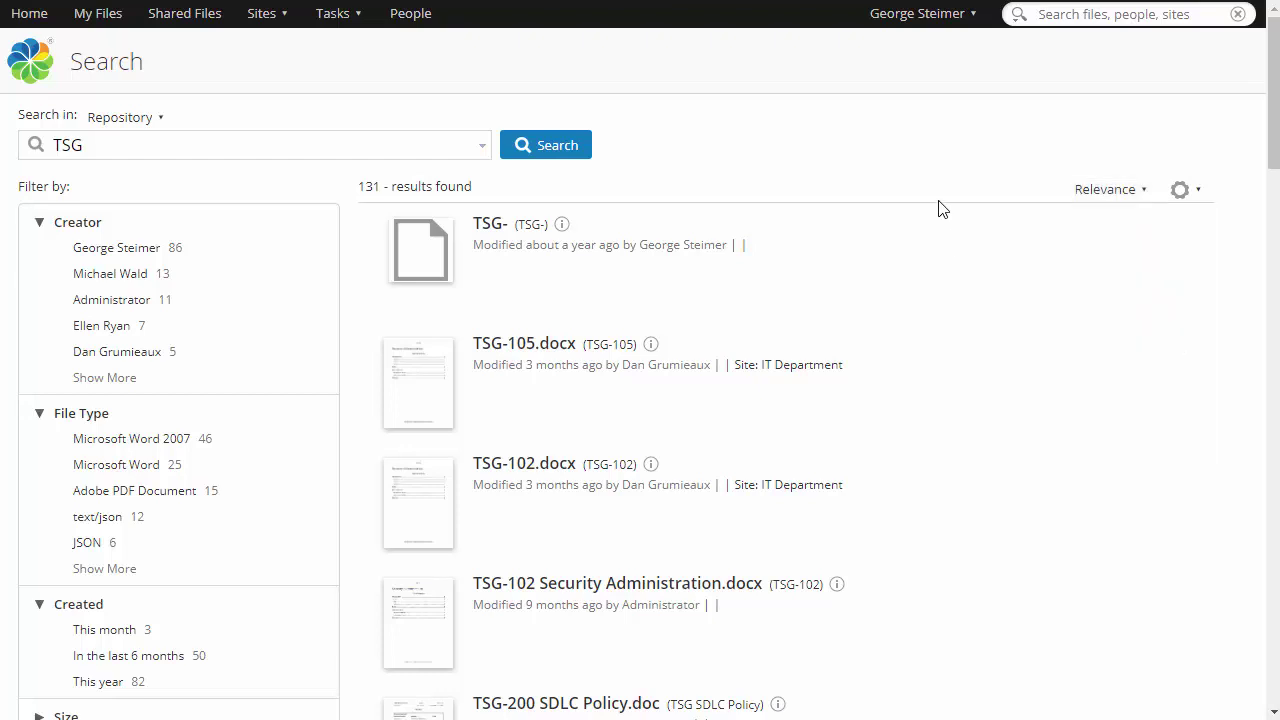
click(1180, 189)
scroll(166, 343, down, 1)
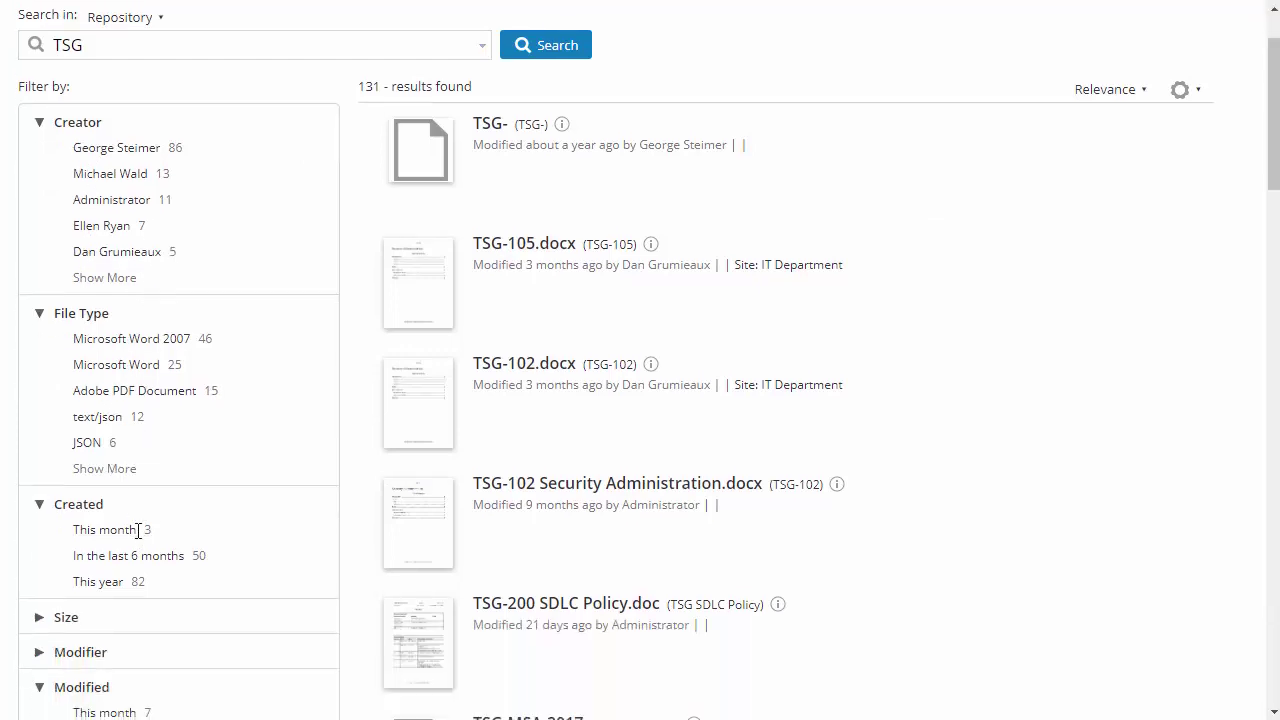
scroll(222, 439, up, 1)
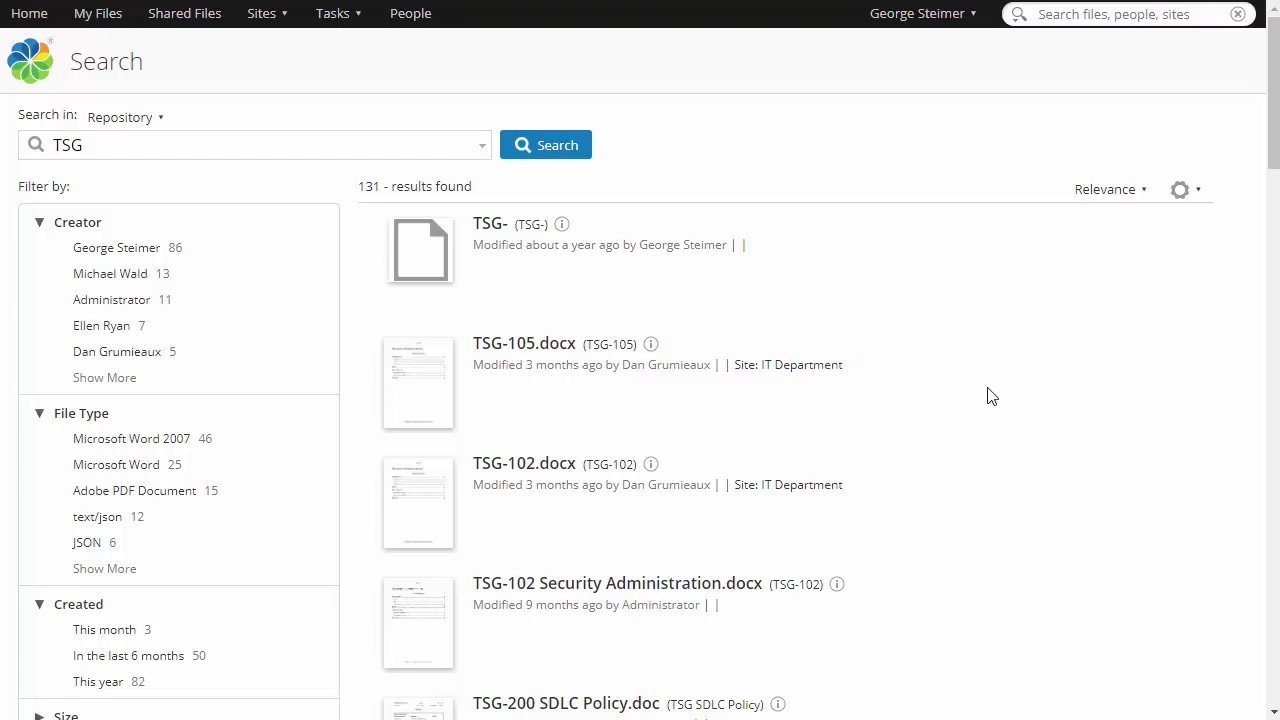
- Browse the TSG results list, examining the document names, titles and modification details
scroll(986, 394, down, 1)
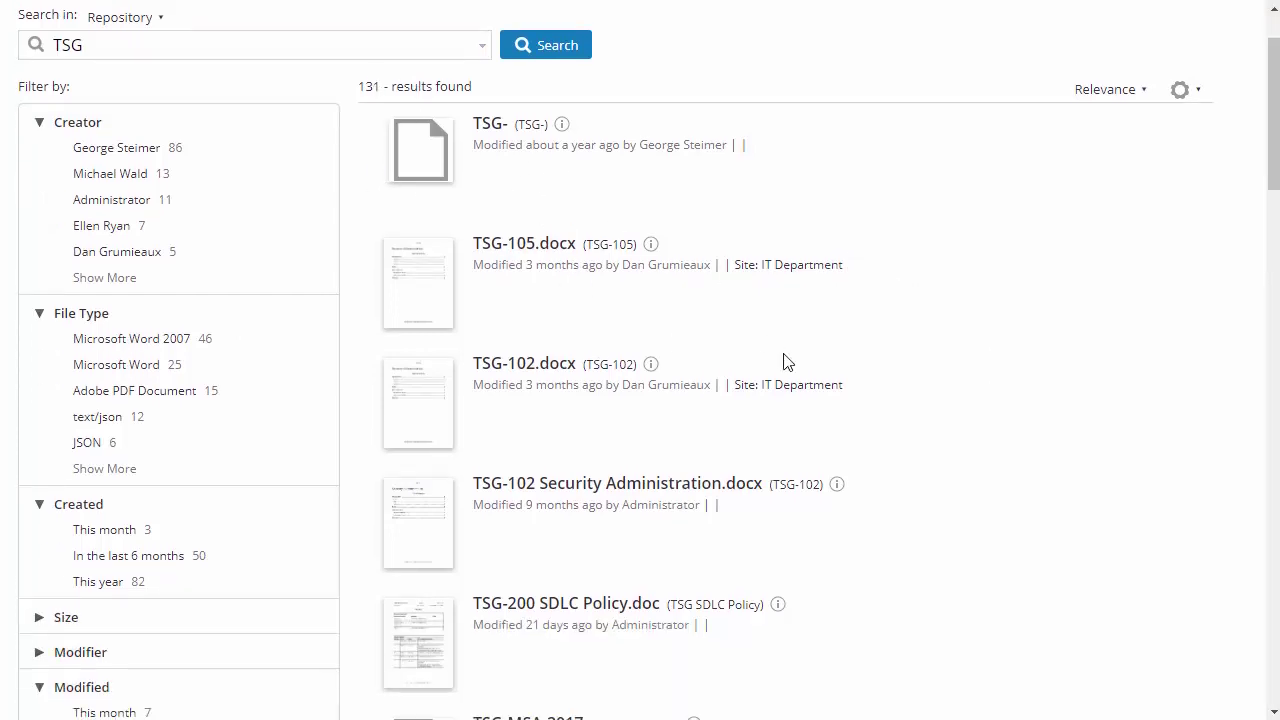
scroll(944, 378, down, 1)
scroll(944, 380, down, 2)
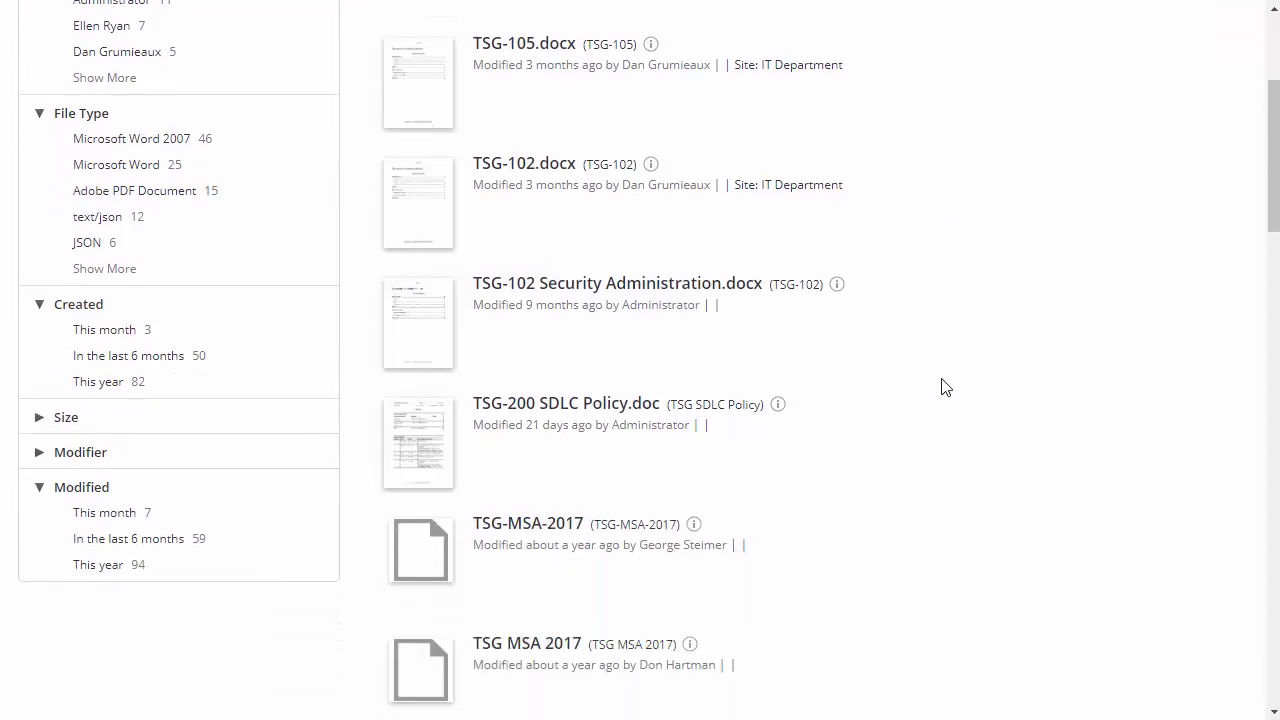
scroll(944, 385, up, 2)
scroll(944, 390, down, 9)
scroll(959, 499, down, 15)
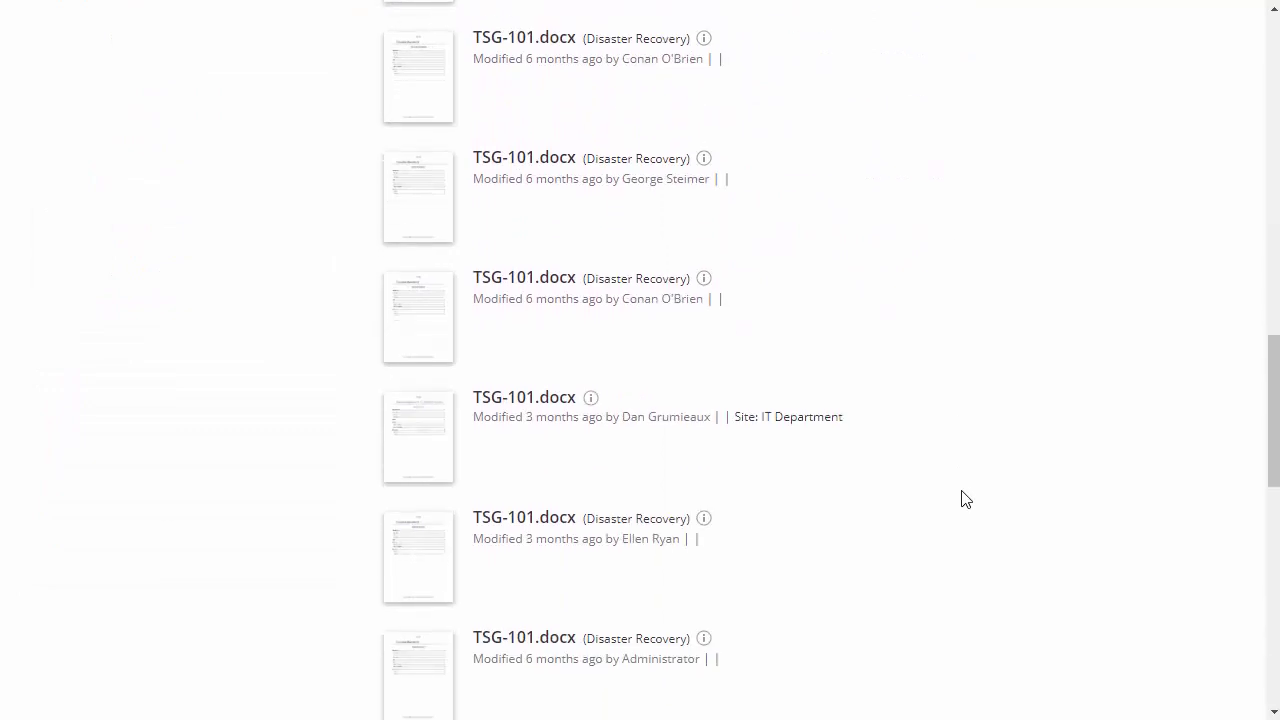
scroll(992, 458, down, 8)
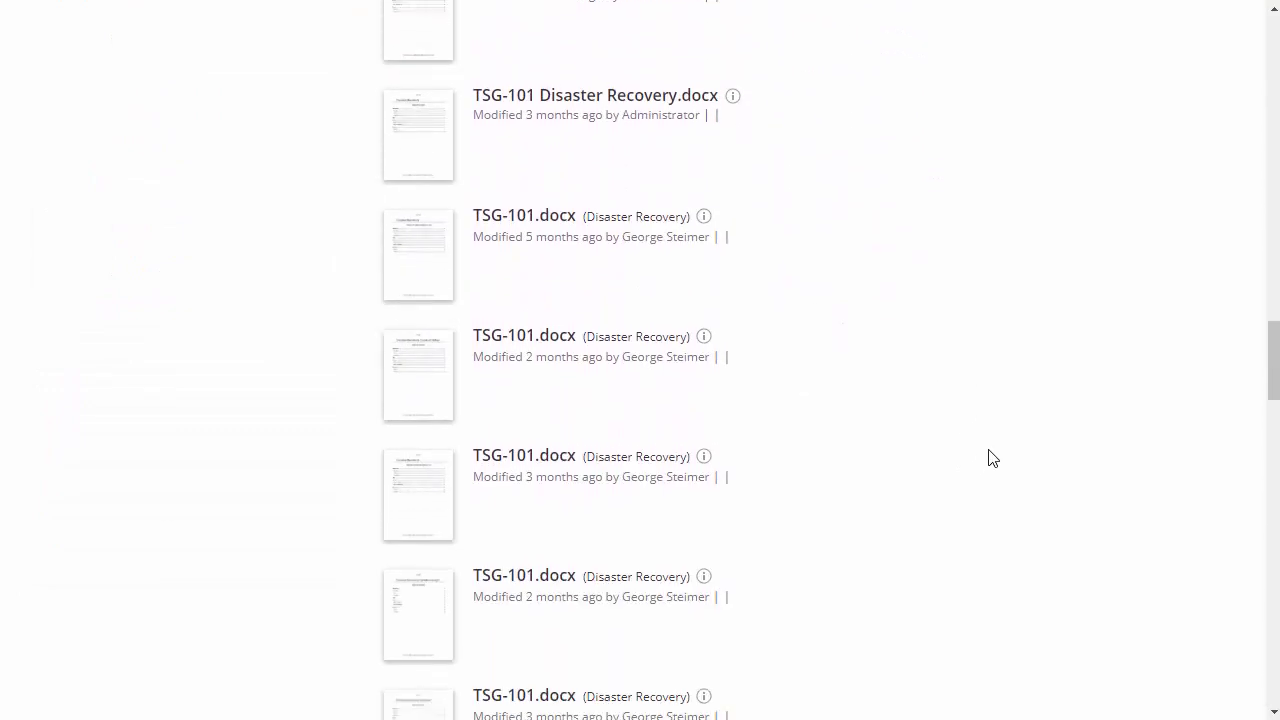
scroll(992, 458, up, 7)
scroll(992, 458, up, 20)
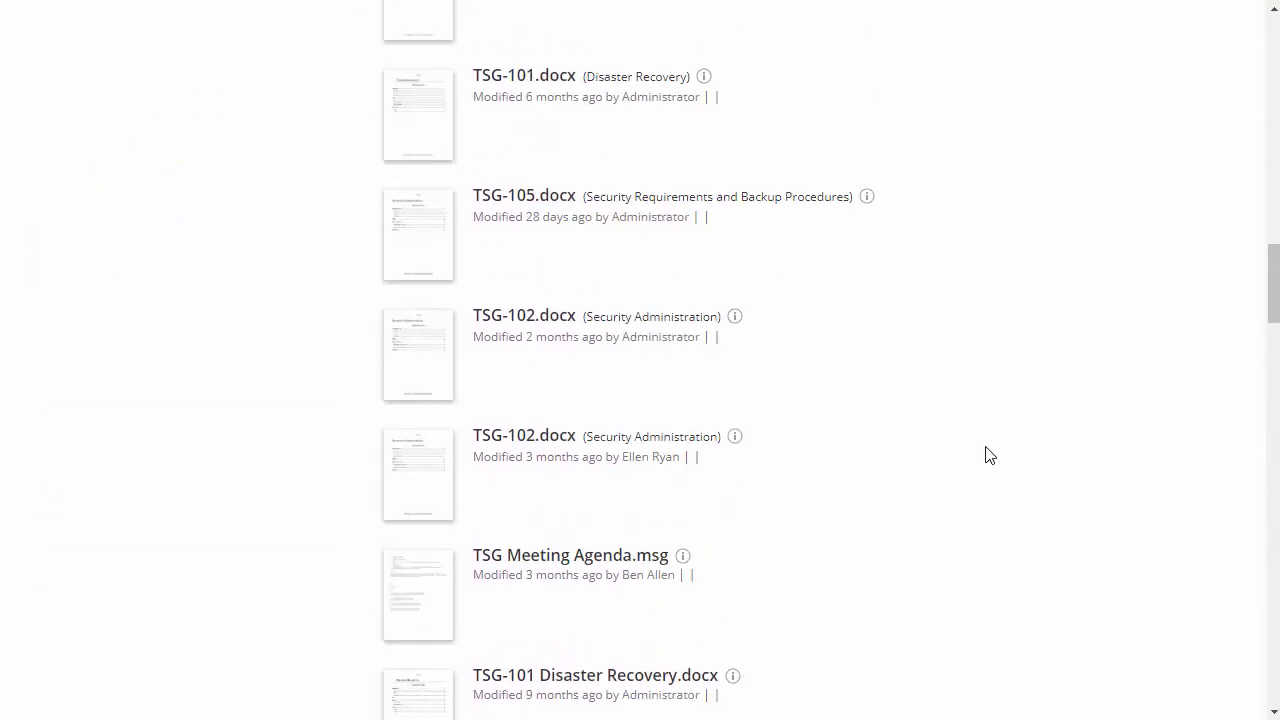
scroll(983, 452, up, 2)
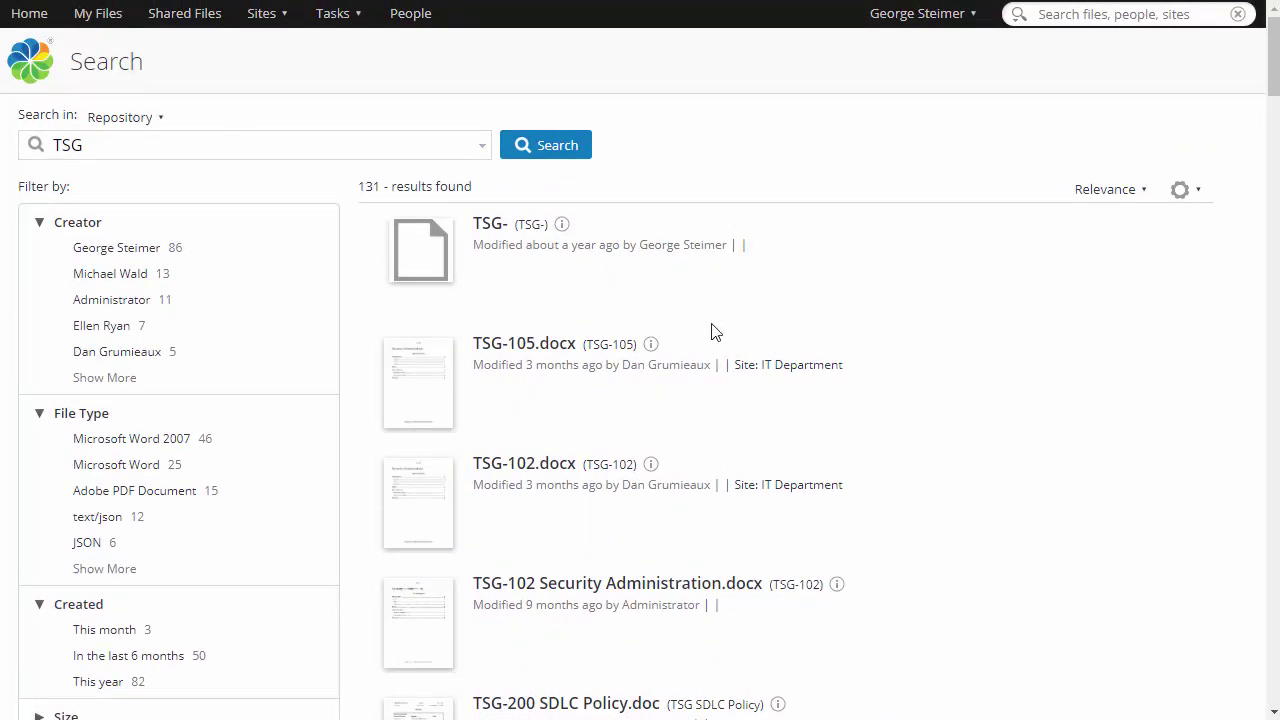
scroll(883, 467, down, 20)
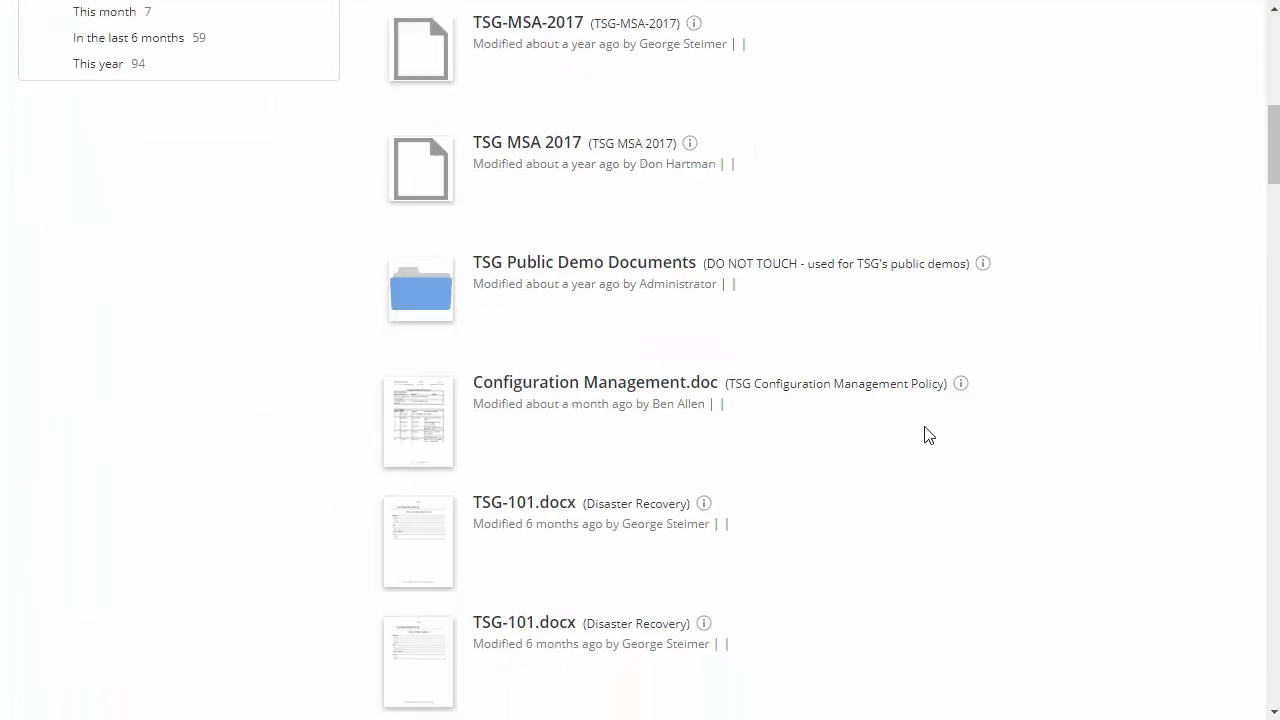
- Find "TSG-105" within the displayed TSG results page and close the page search
scroll(923, 434, up, 5)
scroll(925, 434, up, 15)
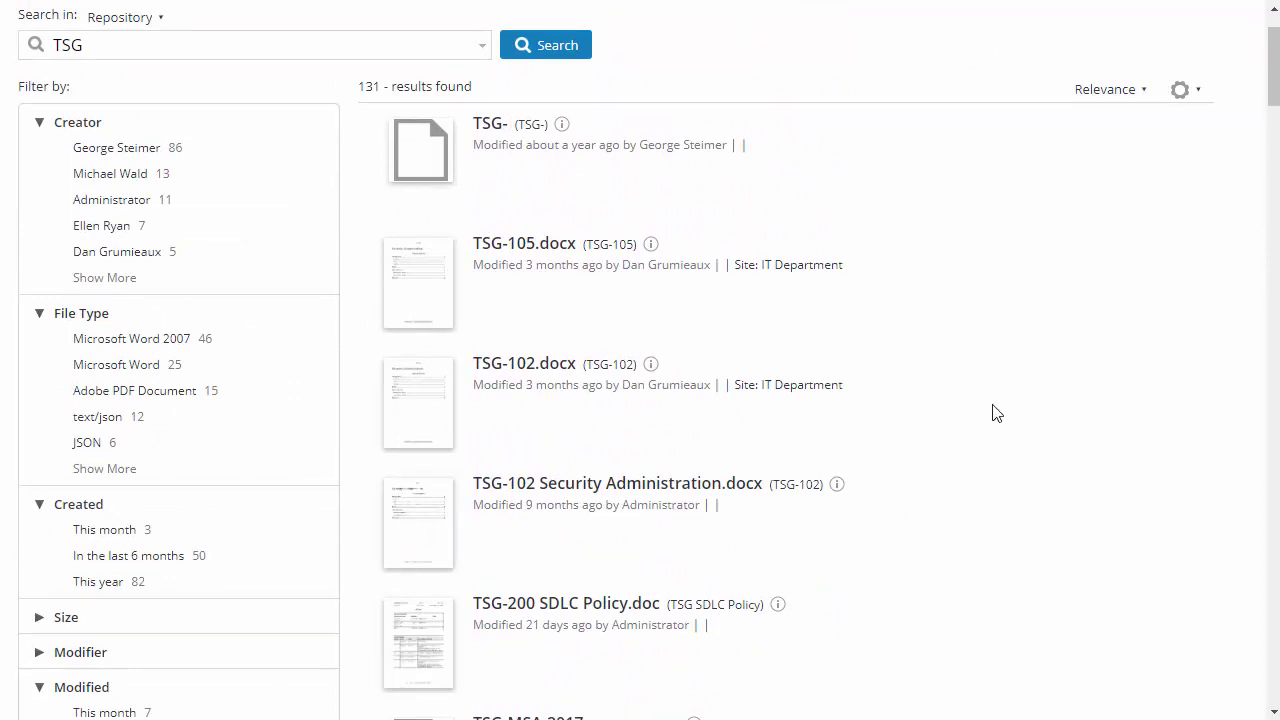
key(ctrl+f)
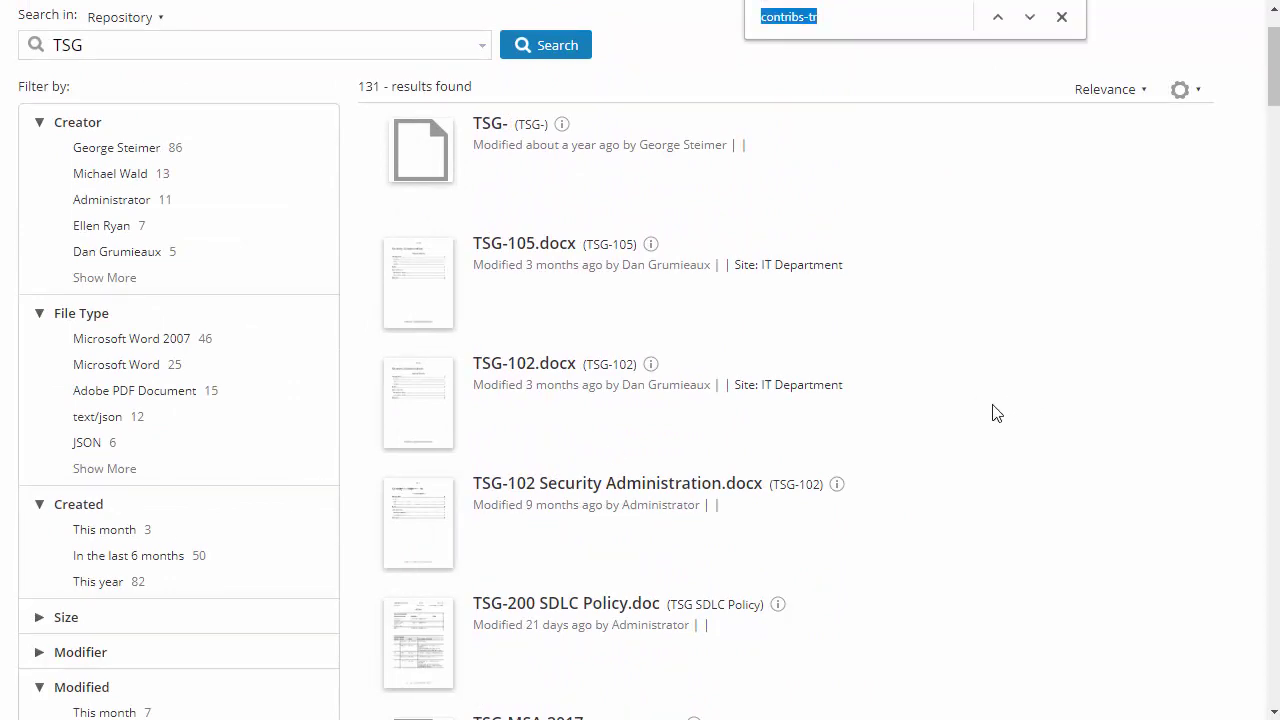
text(TSG-1)
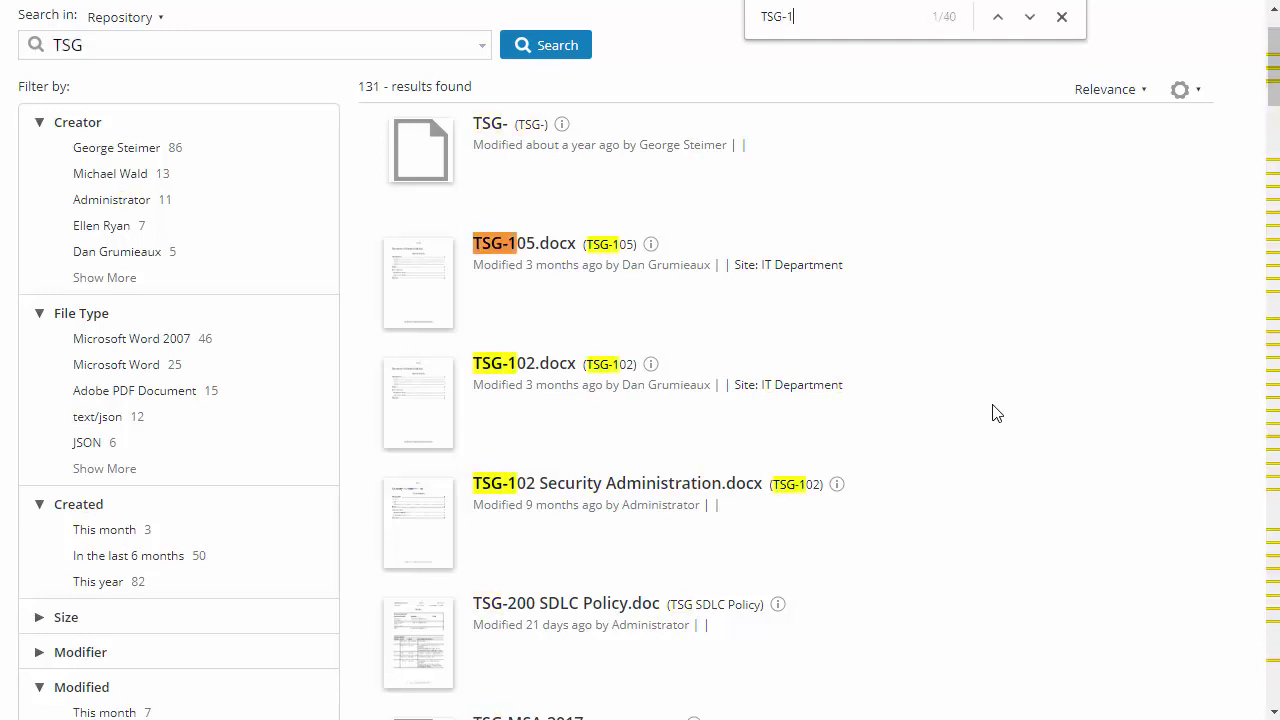
text(05)
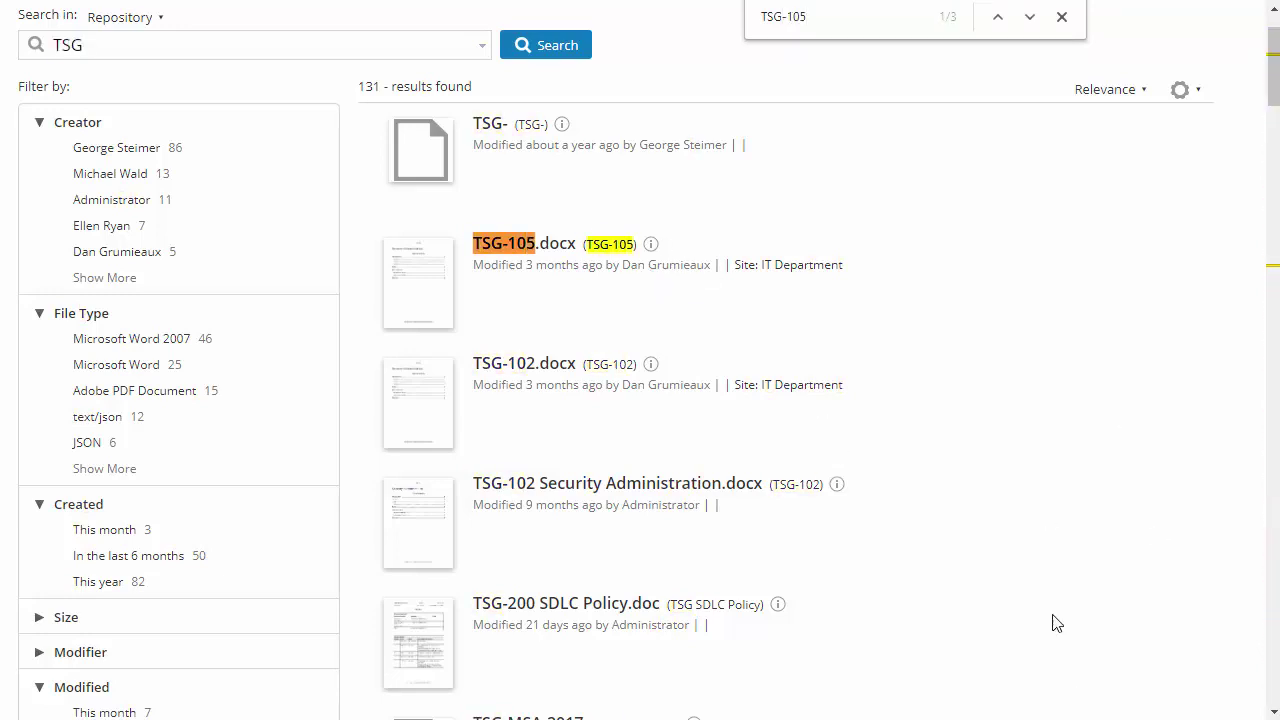
click(1062, 17)
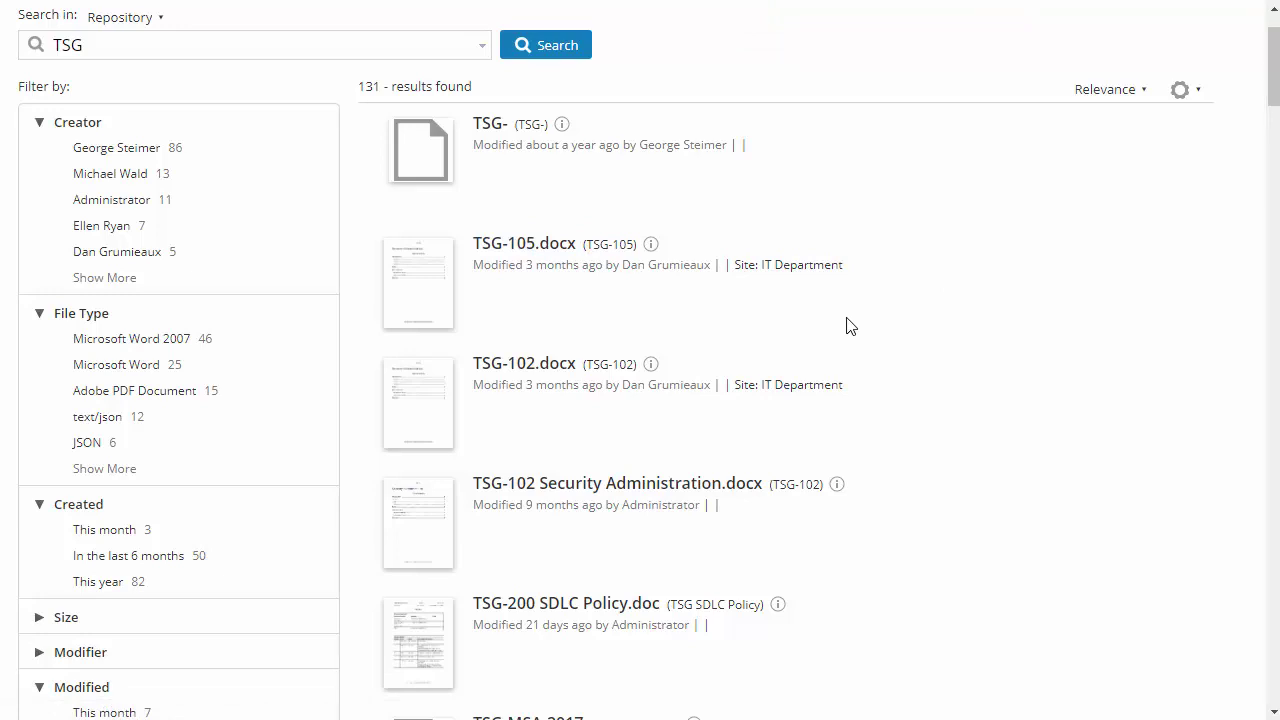
- Open the TSG-105.docx document from the search results
scroll(847, 318, up, 1)
scroll(848, 318, down, 1)
click(524, 247)
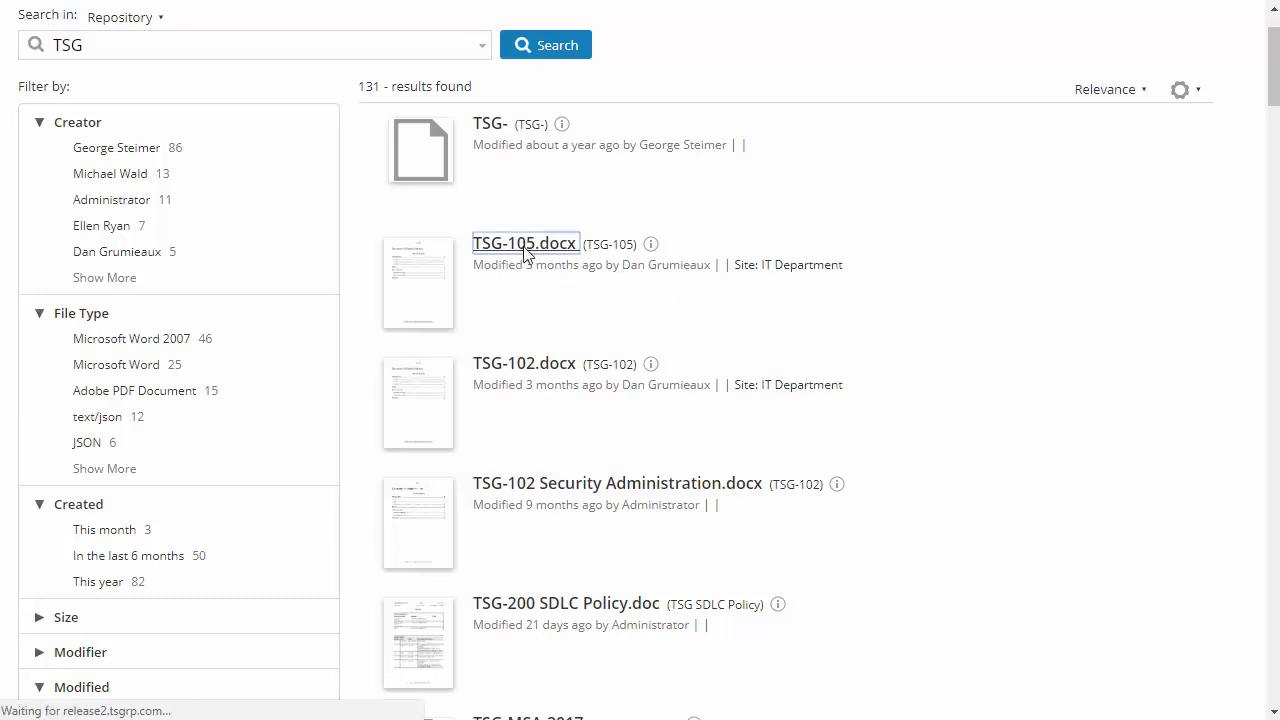
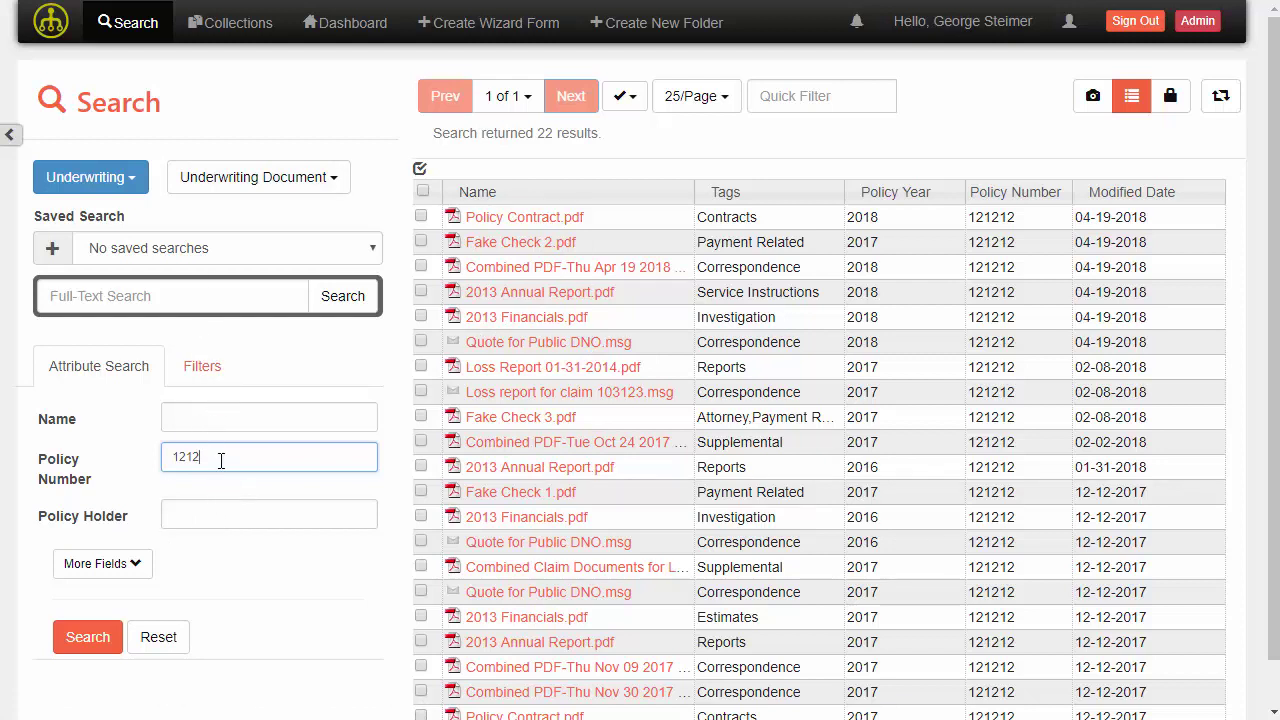
- Narrow the underwriting document search to the name "Checks", keeping the entered policy number
click(243, 419)
text(Cho)
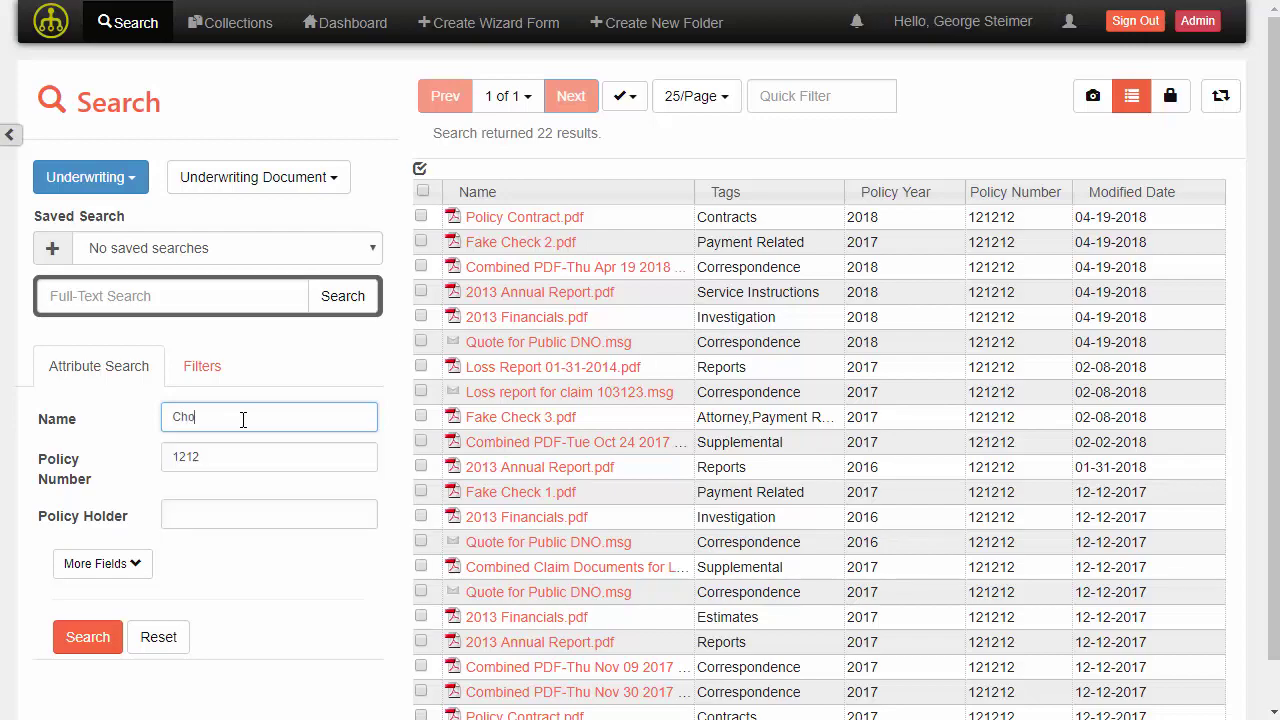
key(Return)
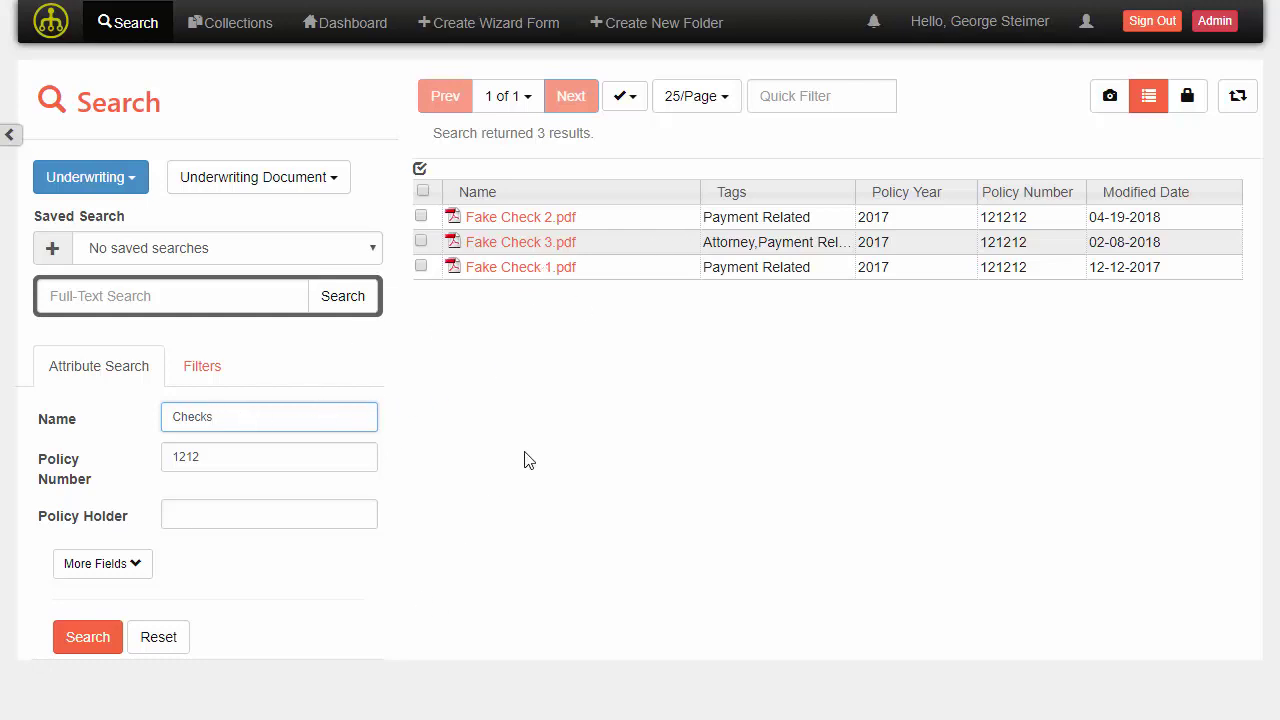
- Clear the Name criterion and rerun the search by policy number only
key(BackSpace)
key(BackSpace)
key(BackSpace)
key(BackSpace)
key(BackSpace)
key(BackSpace)
key(Return)
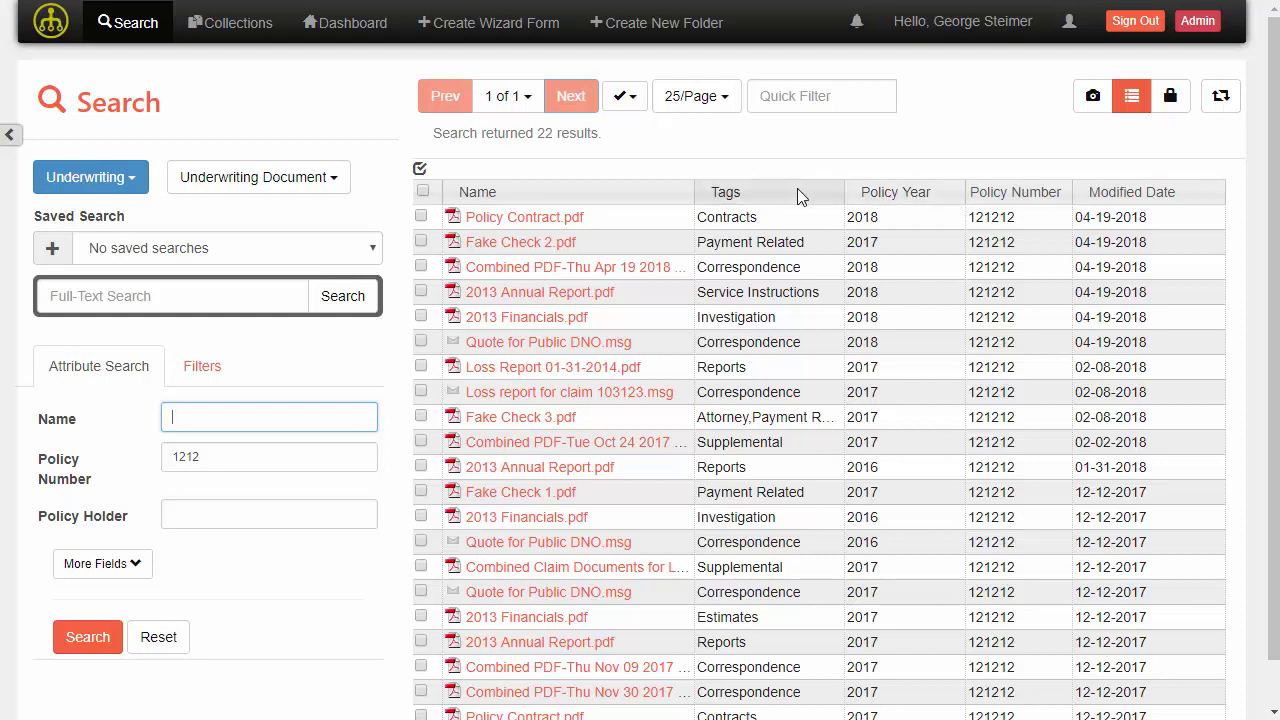
- Check the selectable result columns and sort the results by Name and by Tags, finishing with Name in ascending order
right_click(758, 190)
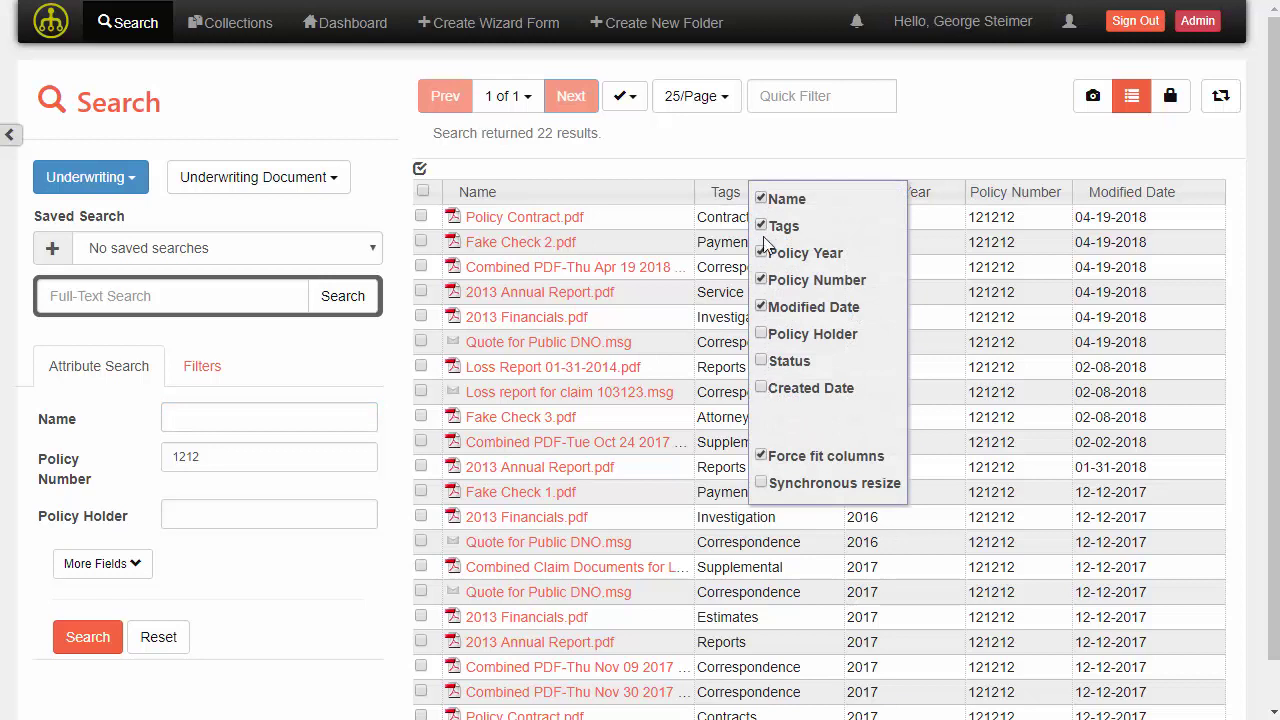
click(778, 170)
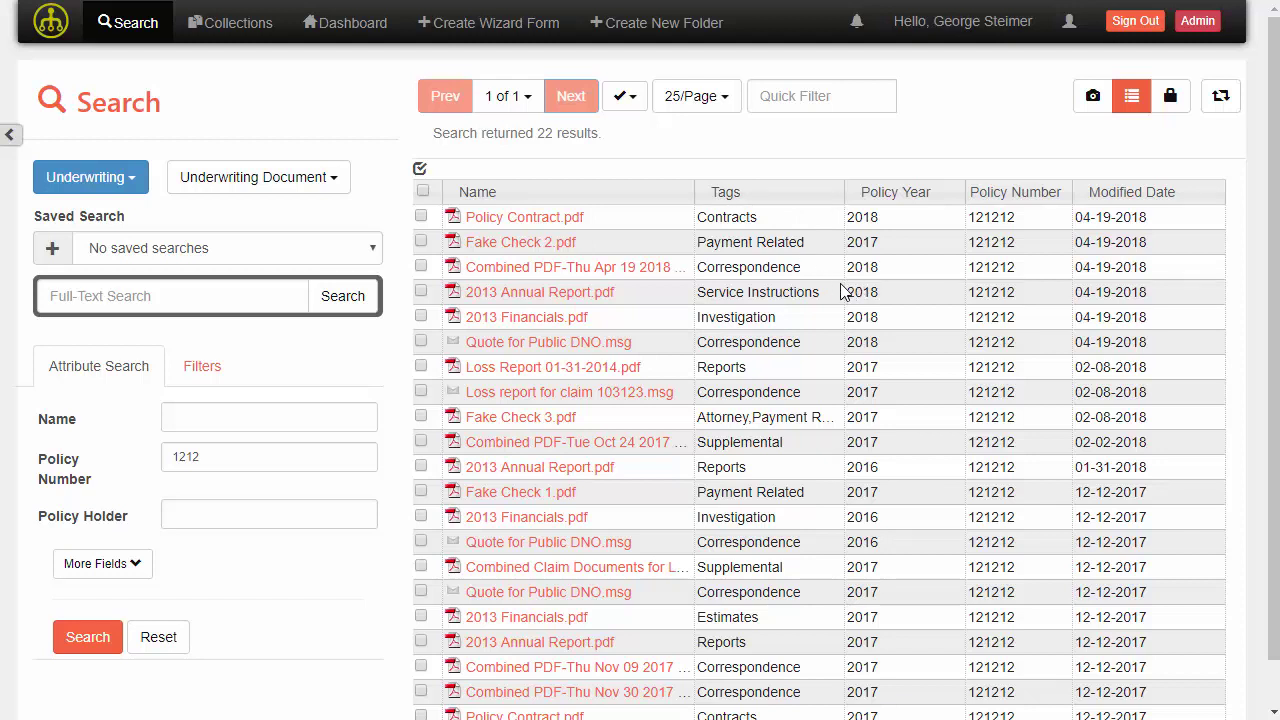
click(612, 195)
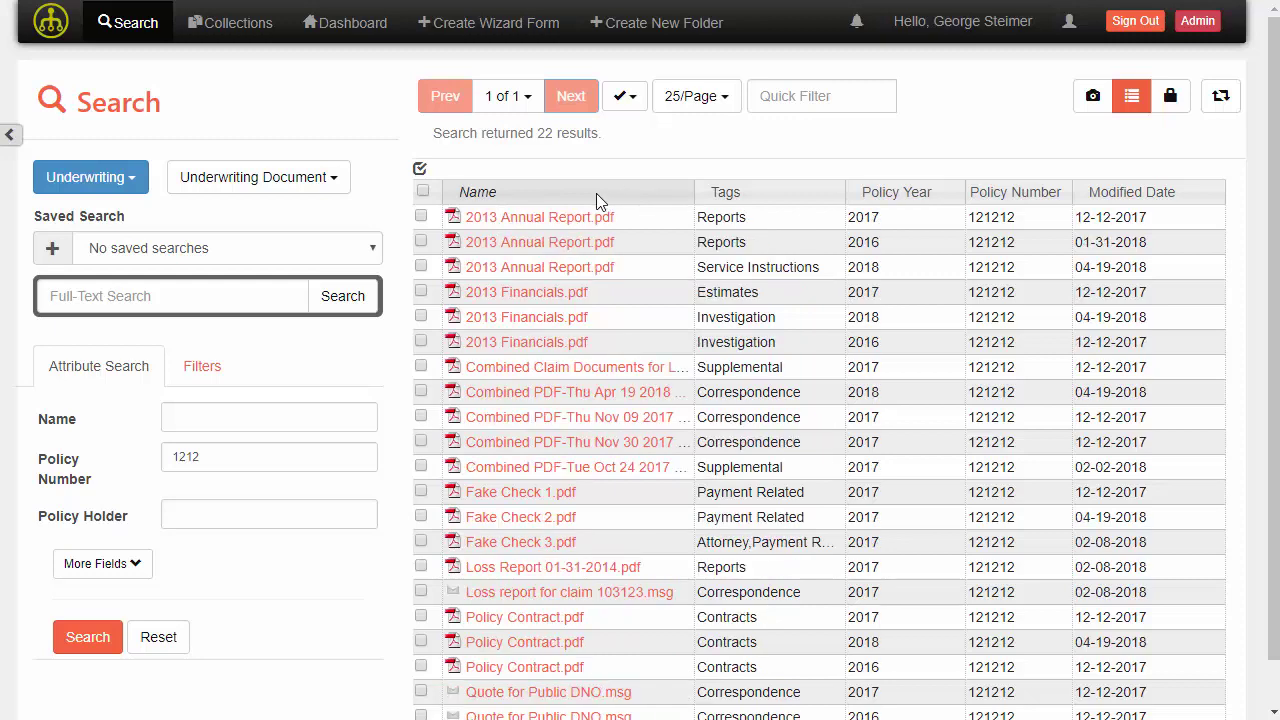
click(598, 195)
click(788, 195)
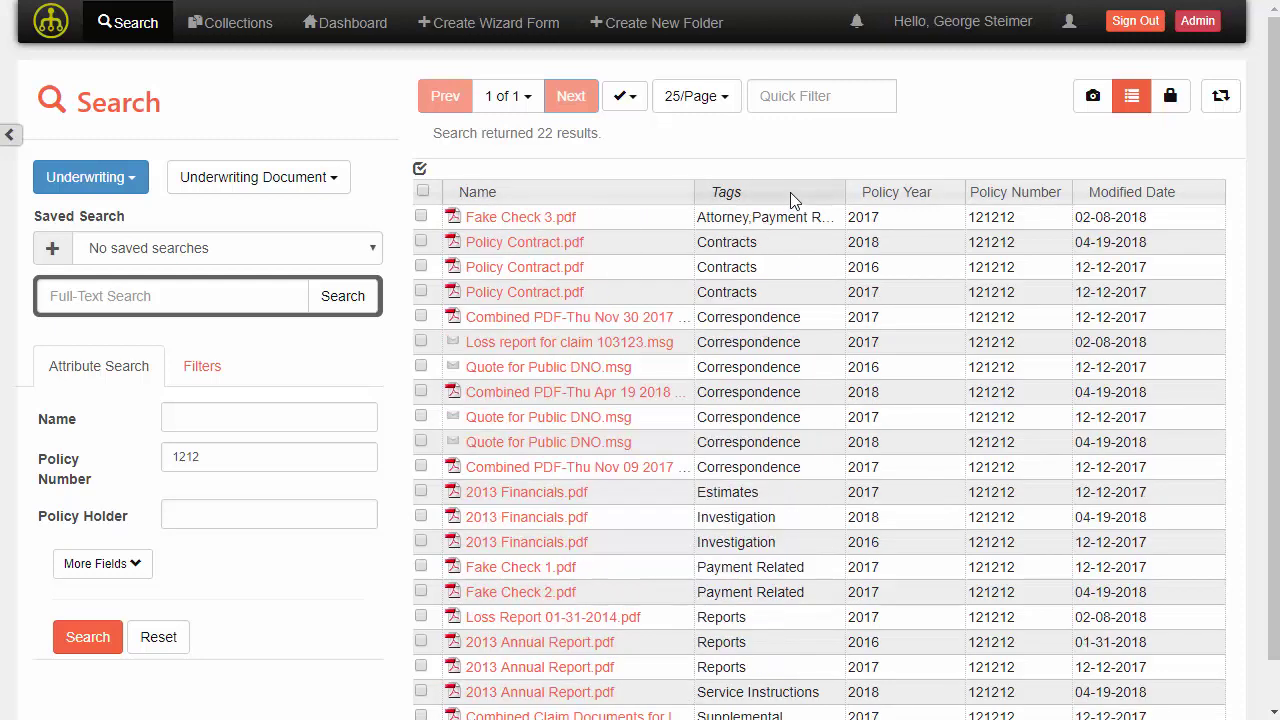
click(788, 195)
click(642, 198)
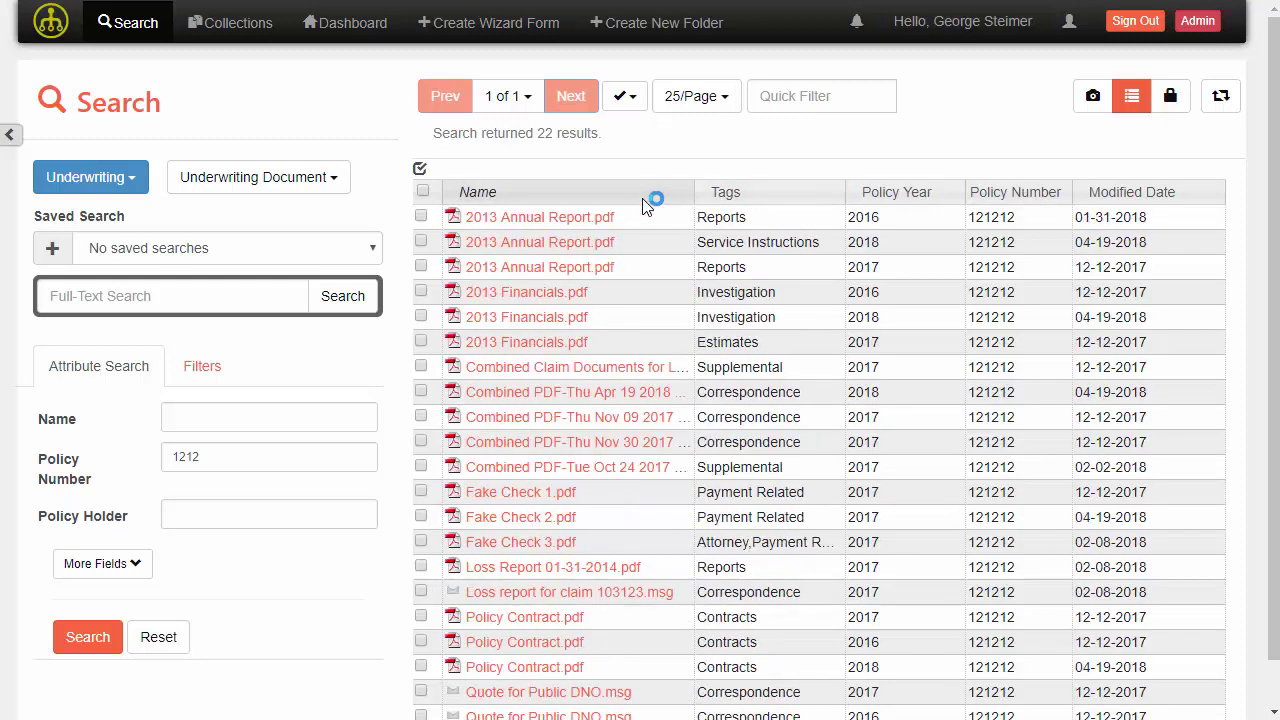
- Move the Policy Year and Policy Number columns ahead of Tags and rerun the search
drag(934, 194, 750, 198)
drag(1006, 198, 853, 195)
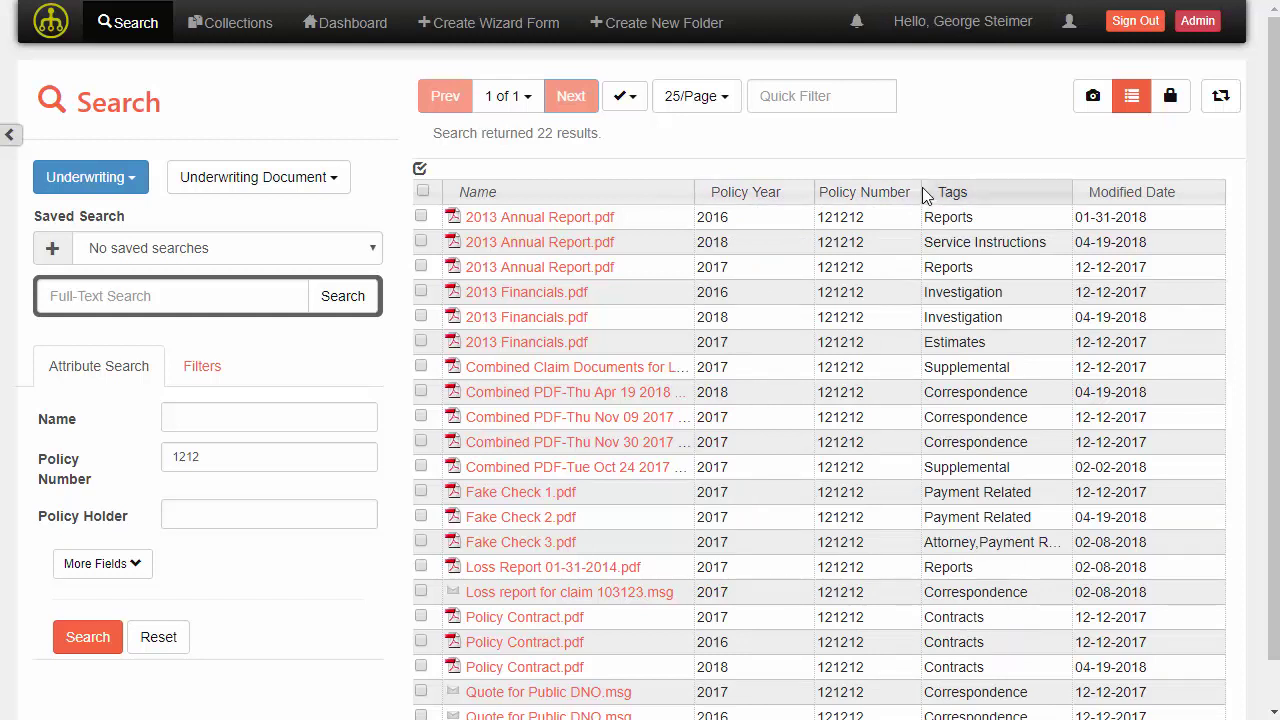
click(360, 297)
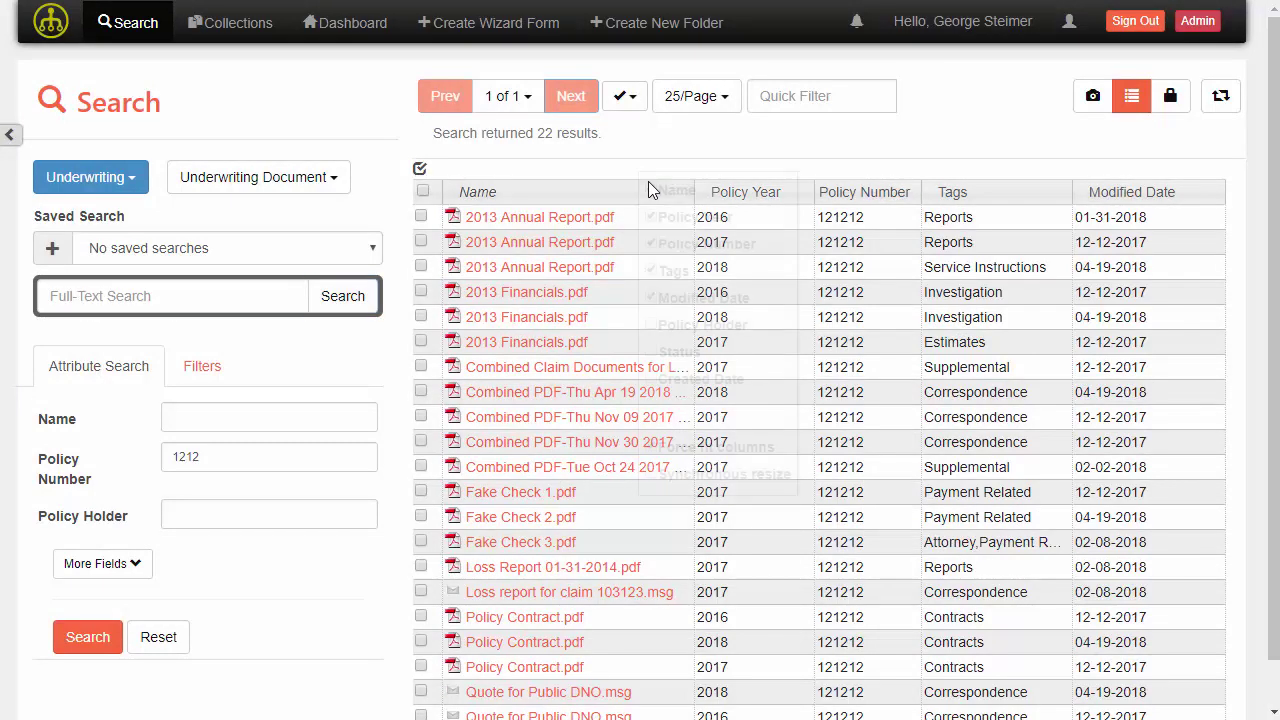
- Replace the Policy Number column with Policy Holder, place it between Policy Year and Tags, and rerun the search
right_click(648, 183)
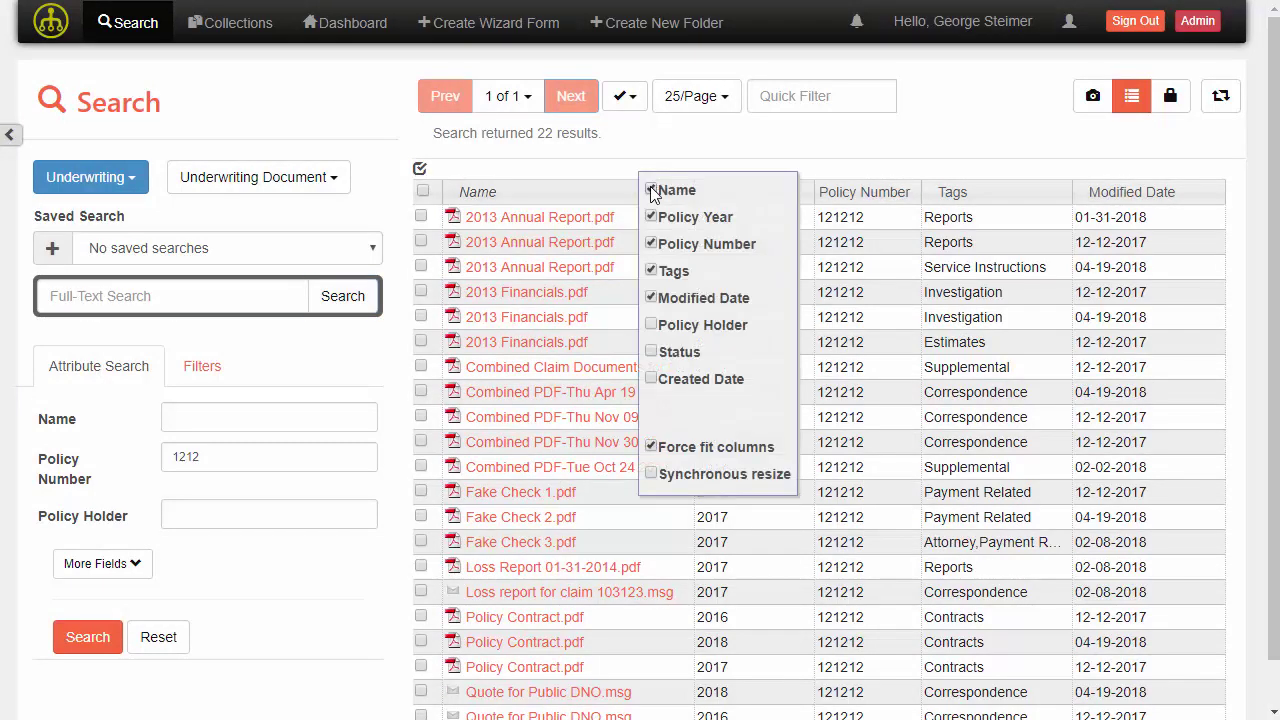
click(651, 244)
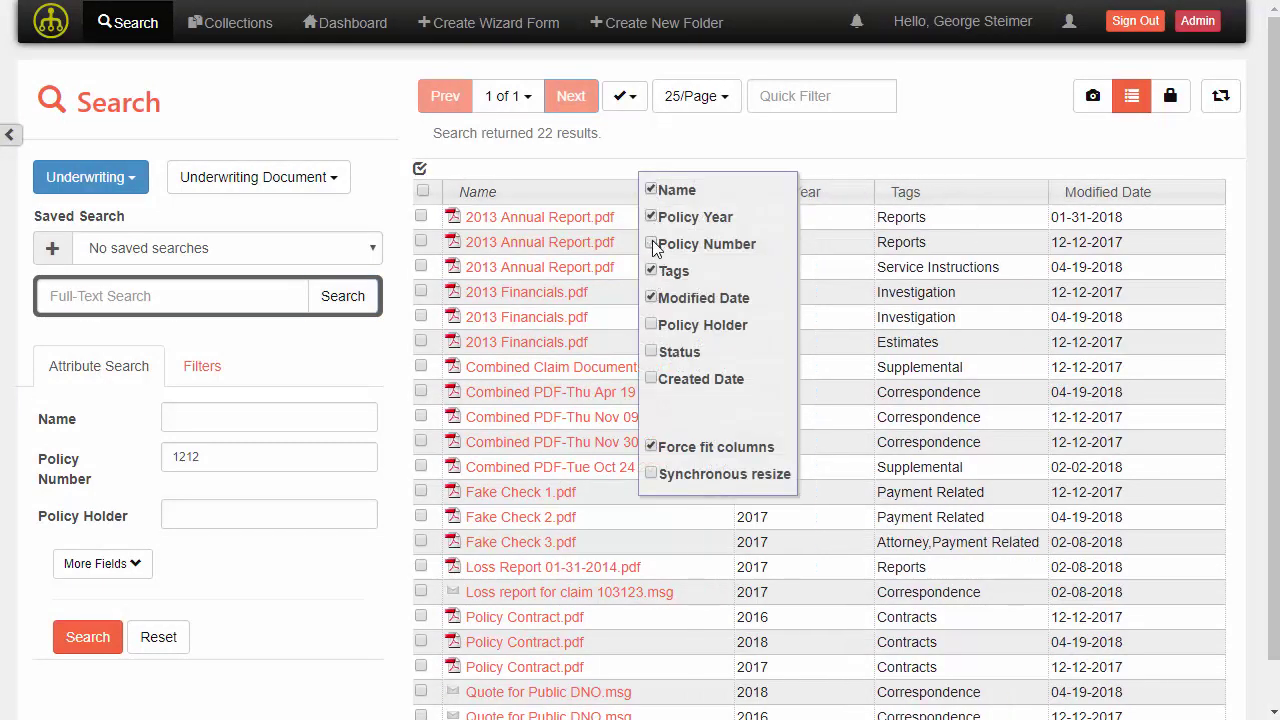
click(651, 324)
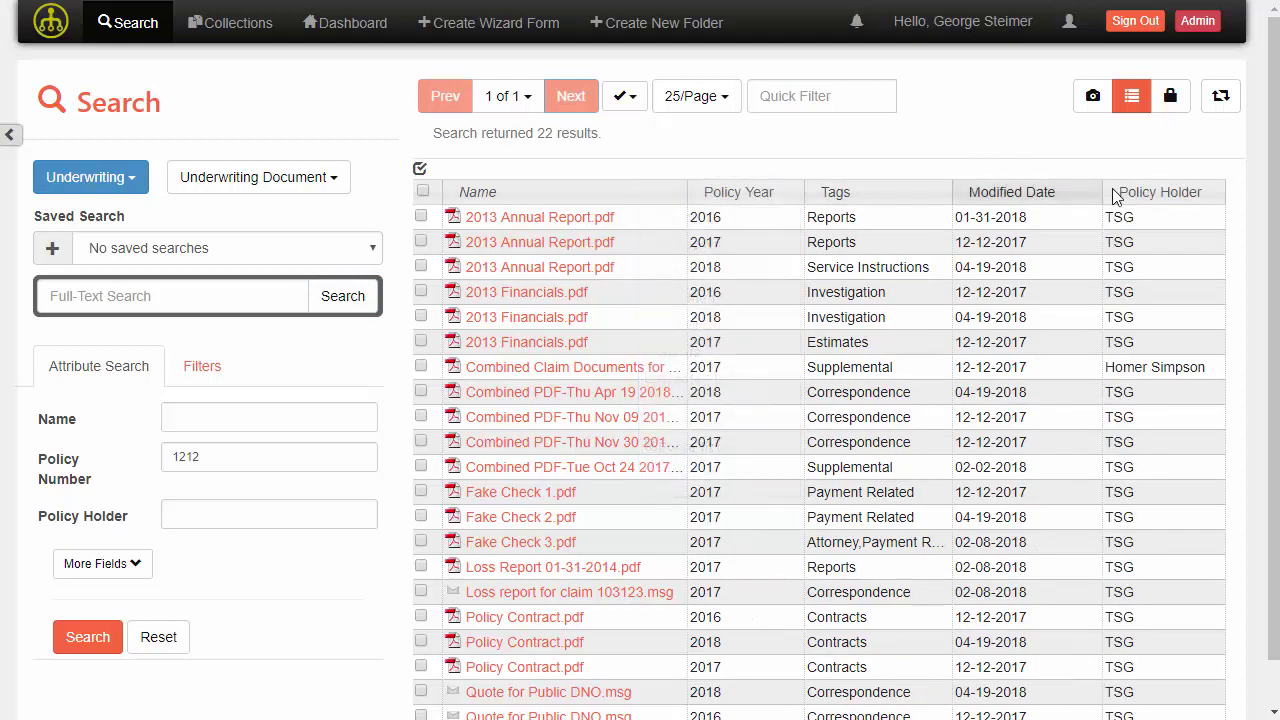
drag(1114, 187, 862, 181)
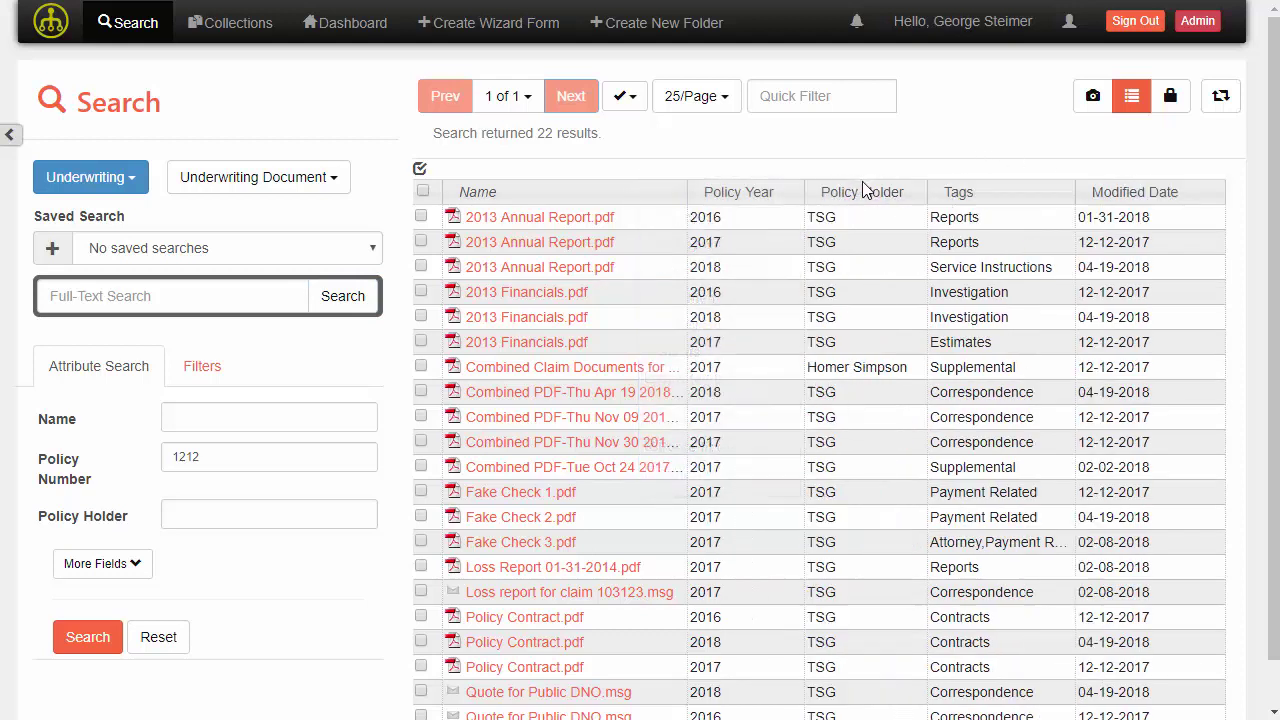
click(360, 295)
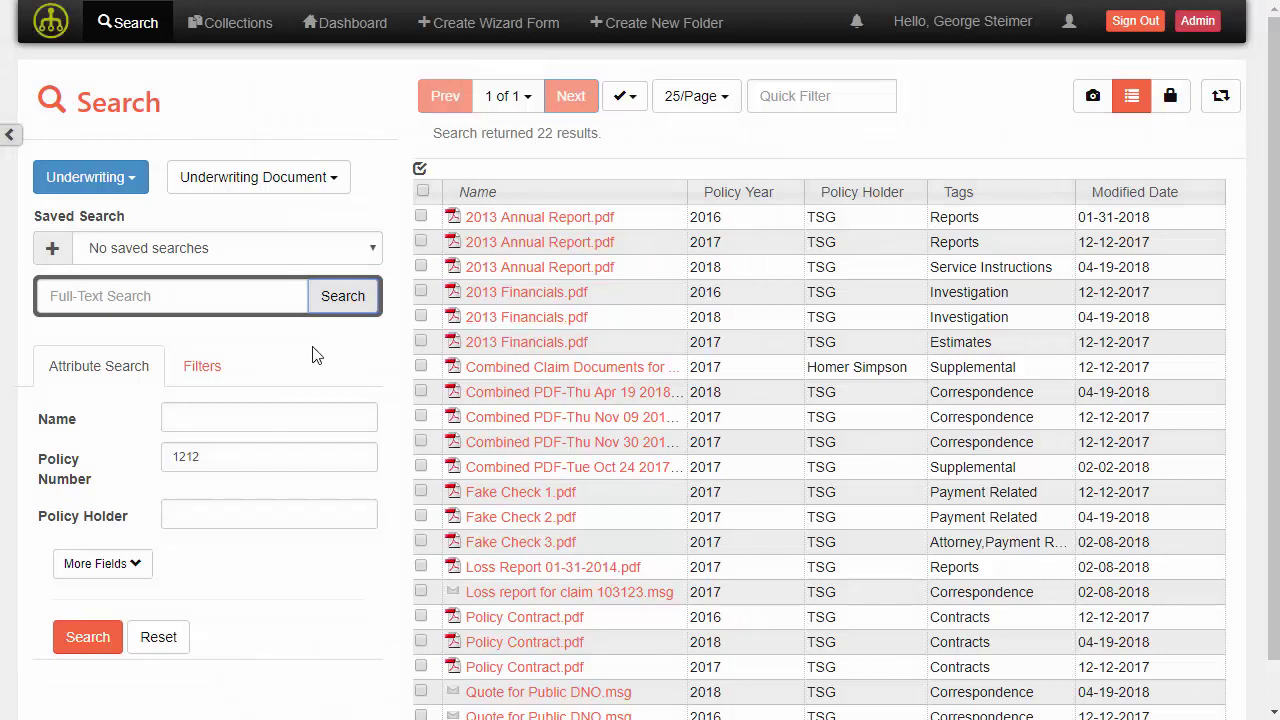
- Filter the results by the Contracts and Correspondence tags, clear both, and look through the Status, Policy Year and Policy Holder filters
click(229, 371)
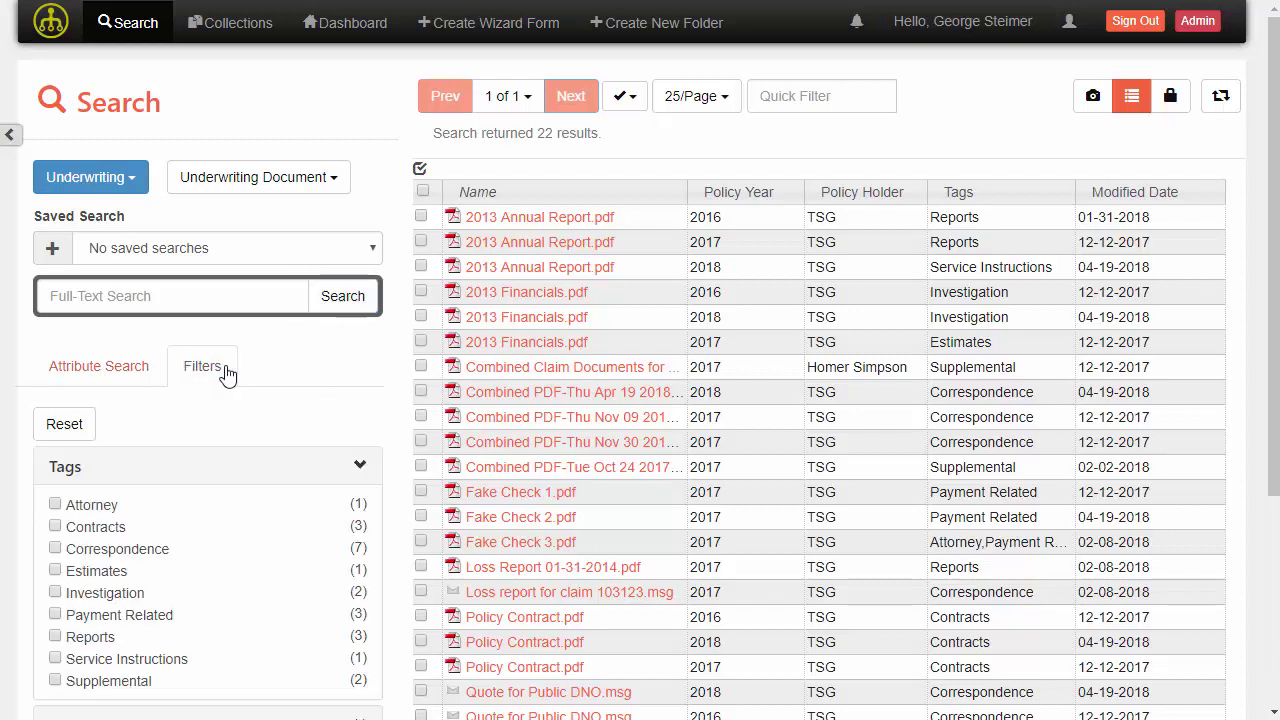
scroll(246, 376, down, 1)
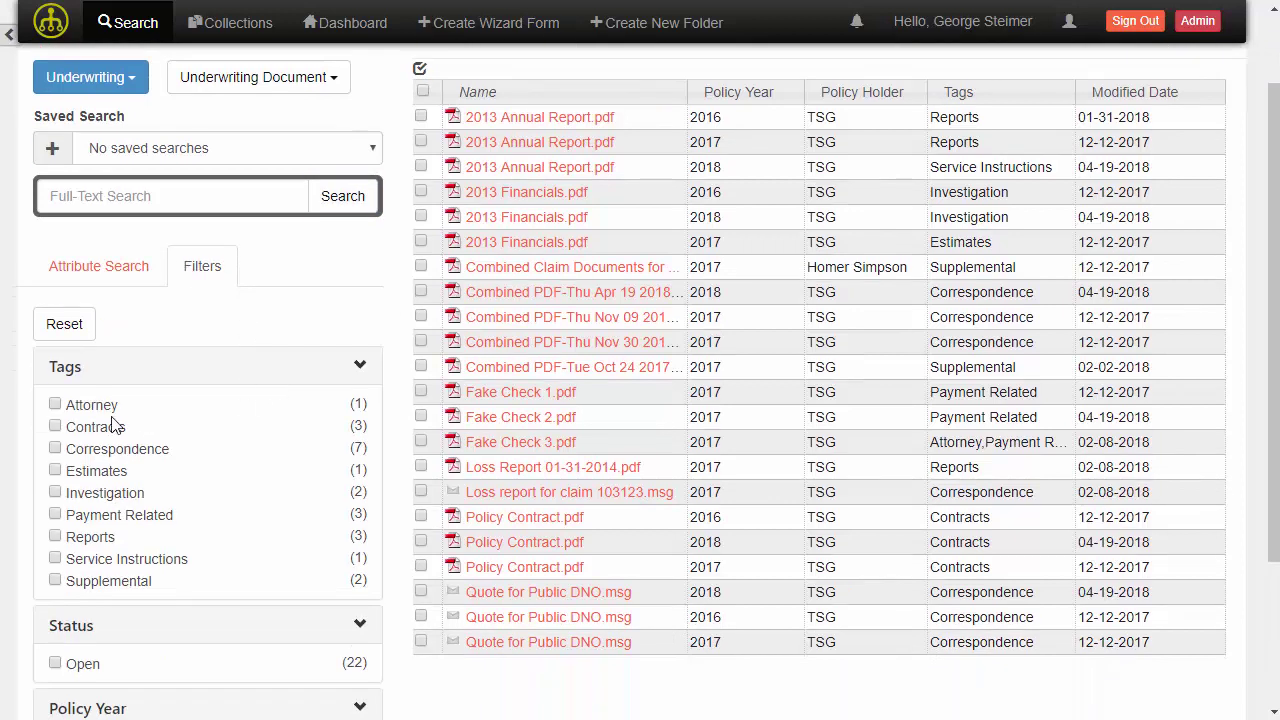
click(55, 426)
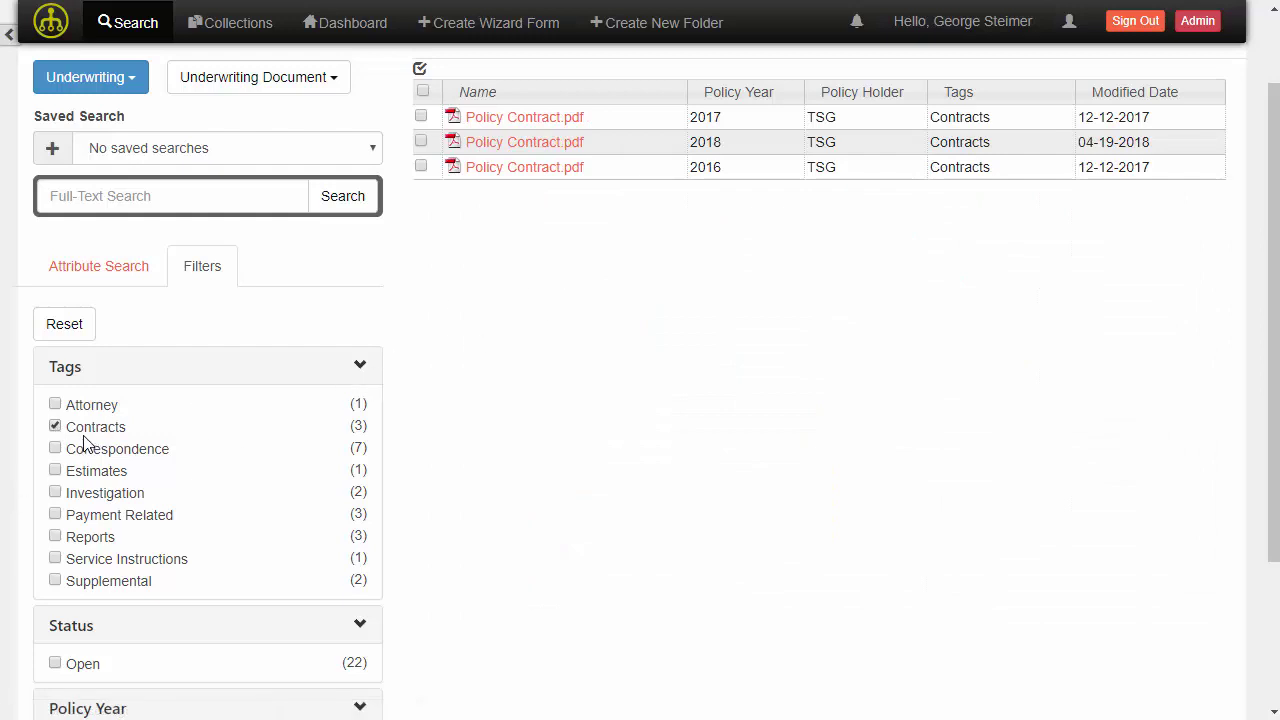
click(55, 449)
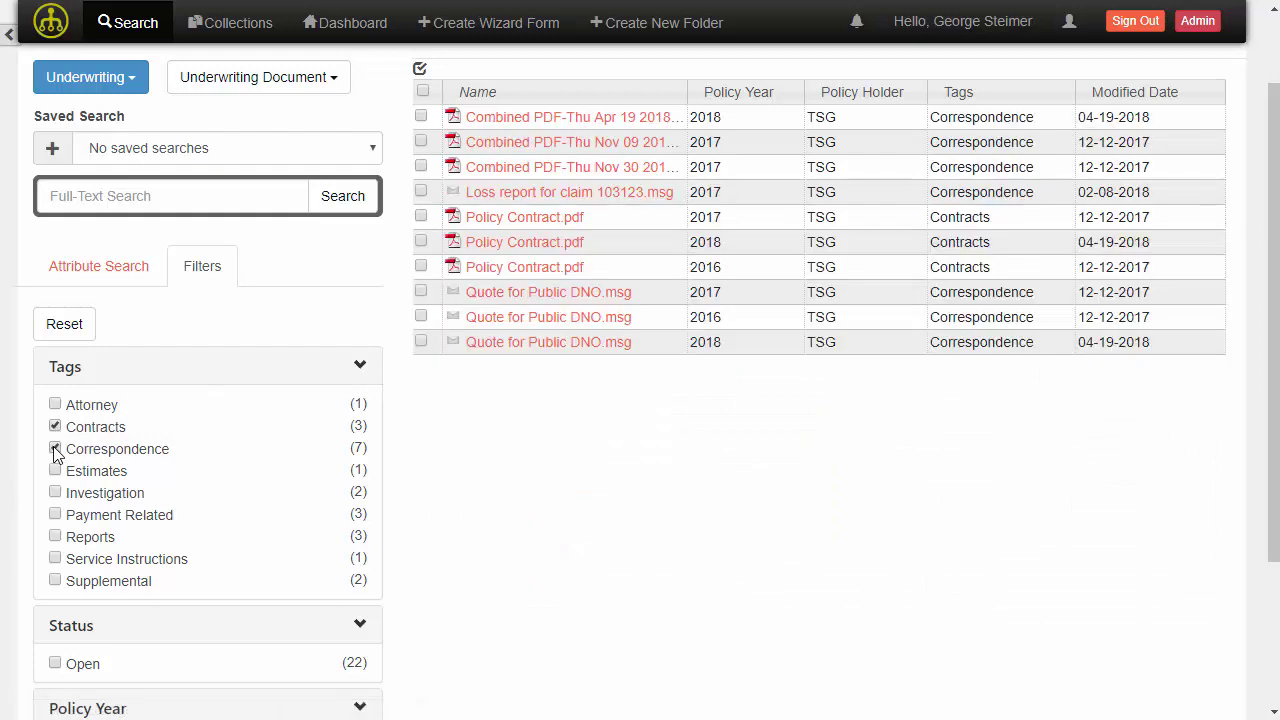
click(55, 449)
click(55, 426)
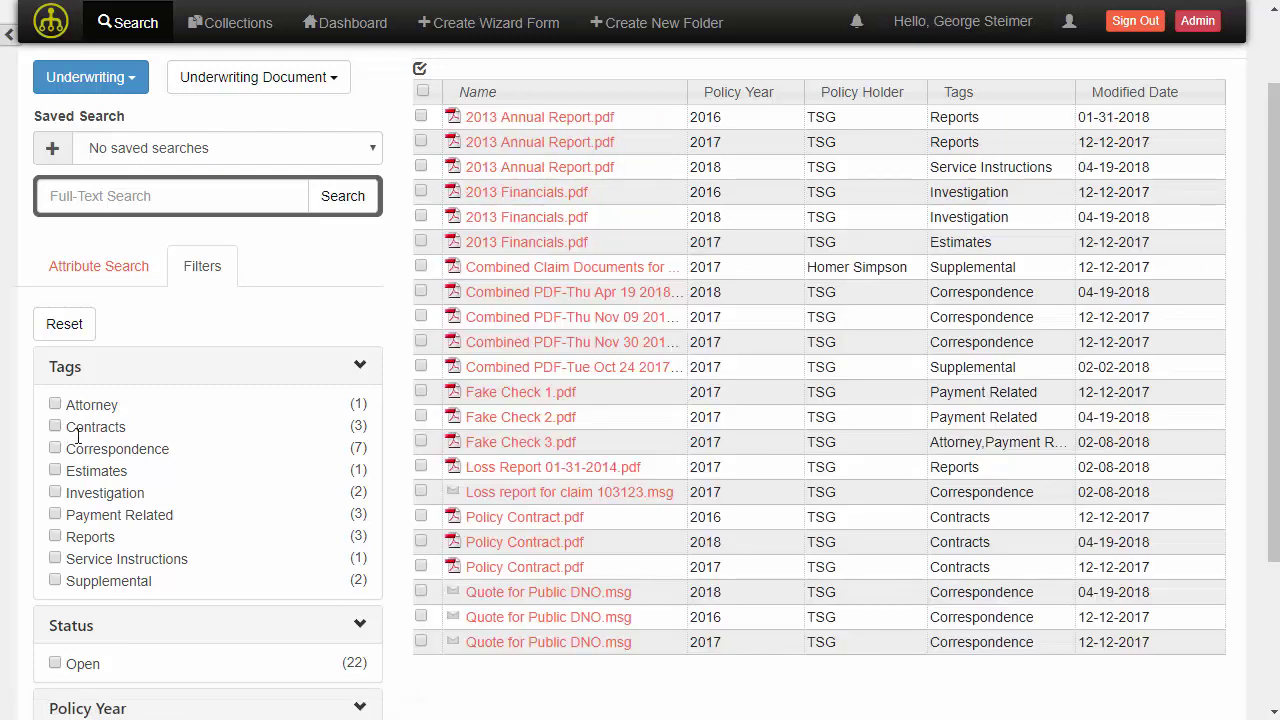
scroll(107, 512, down, 2)
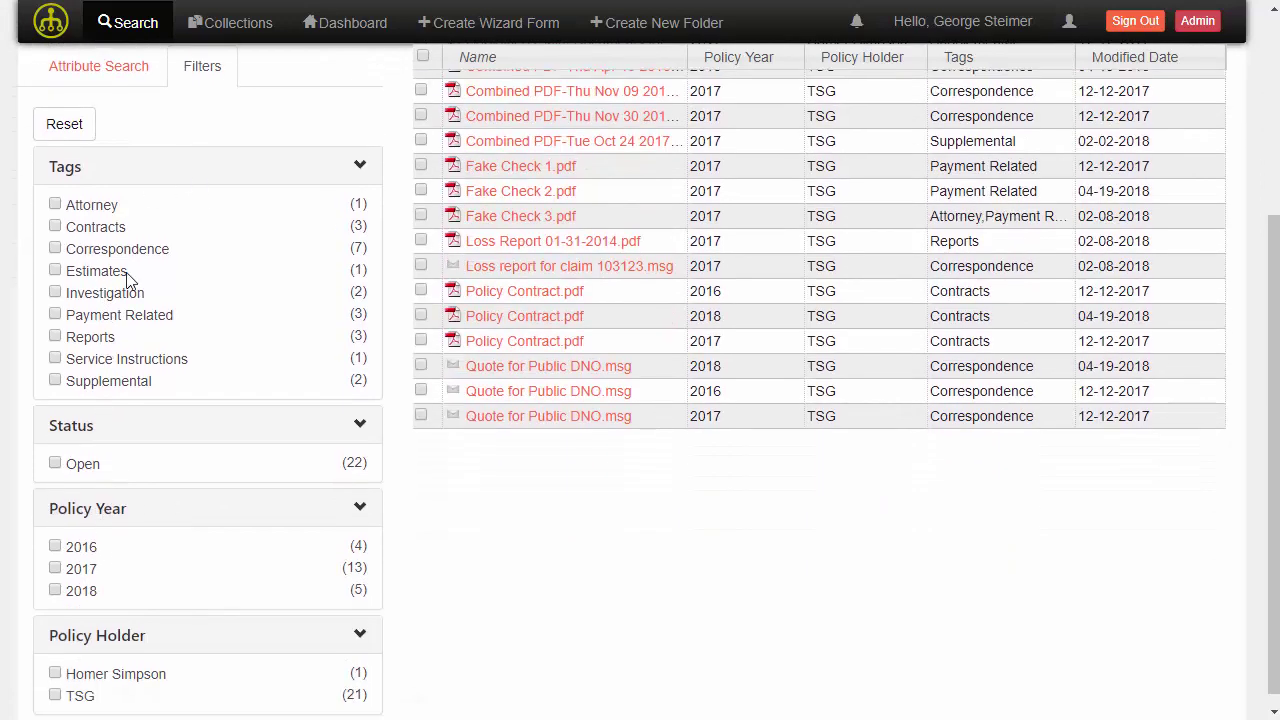
scroll(143, 529, up, 1)
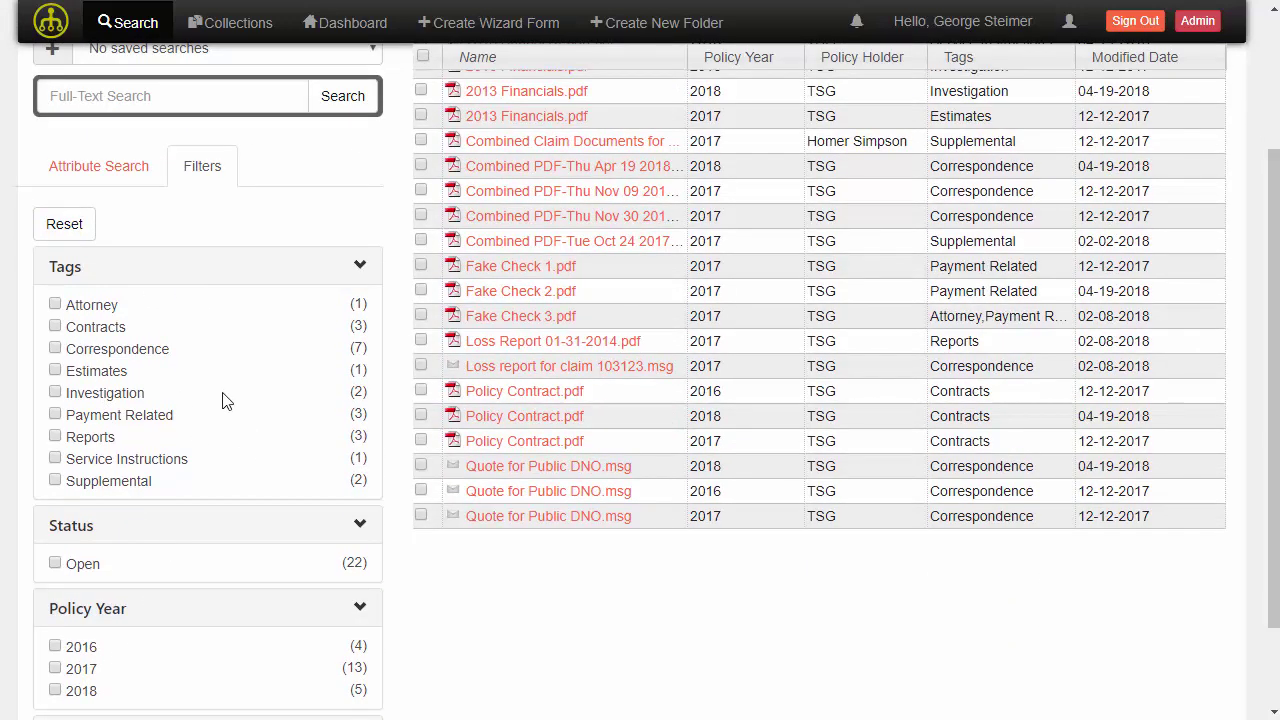
scroll(162, 604, up, 2)
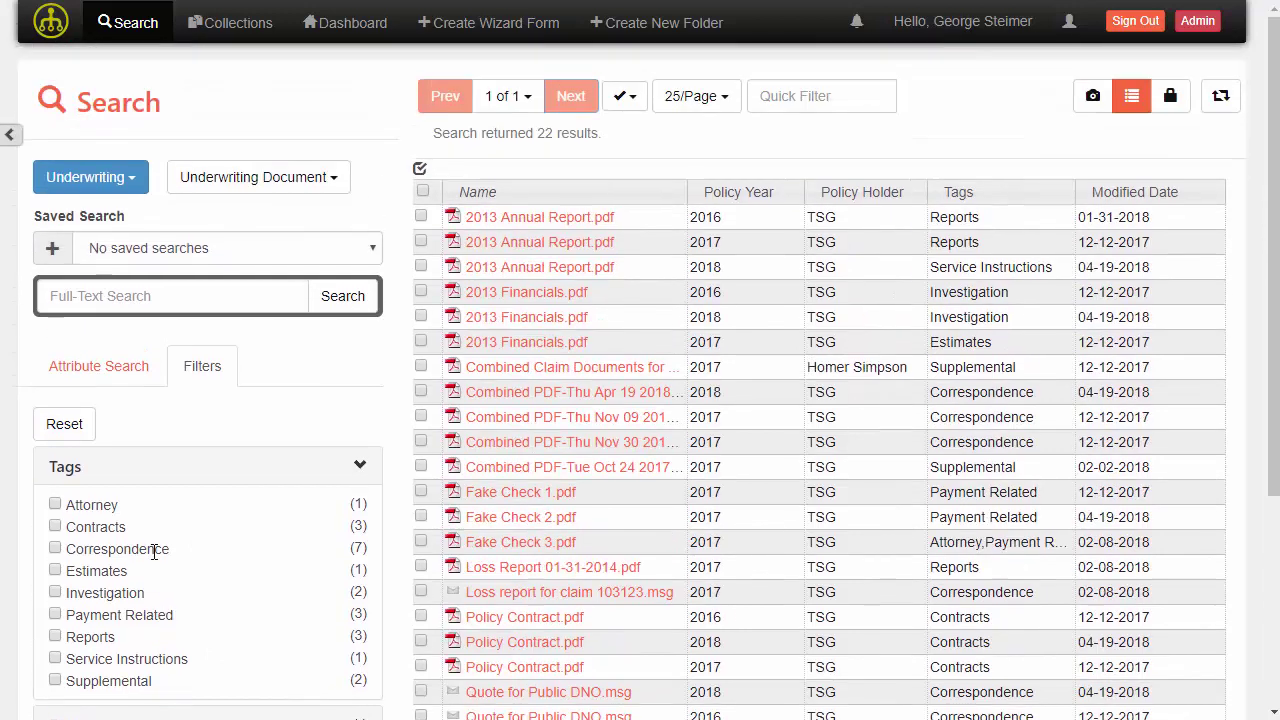
- Quick-filter the results by "Repor" and clear the filter again
click(823, 96)
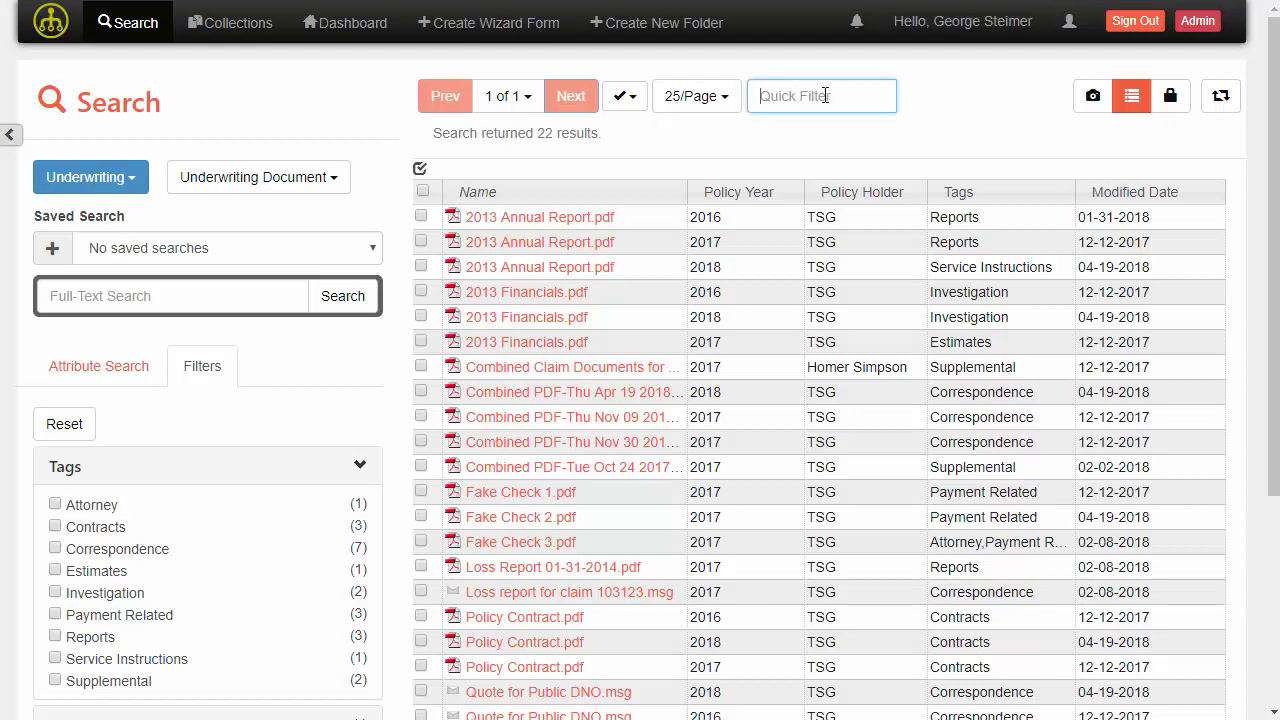
text(Repor)
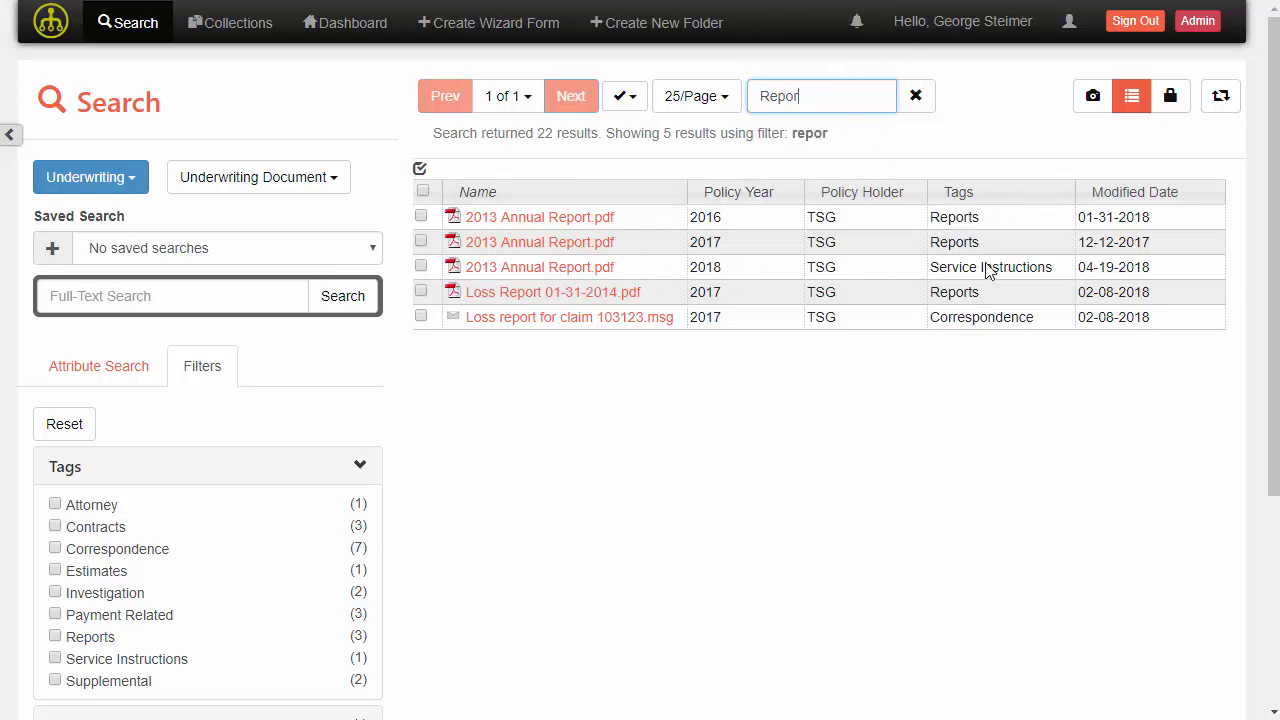
key(BackSpace)
key(BackSpace)
key(BackSpace)
key(BackSpace)
key(BackSpace)
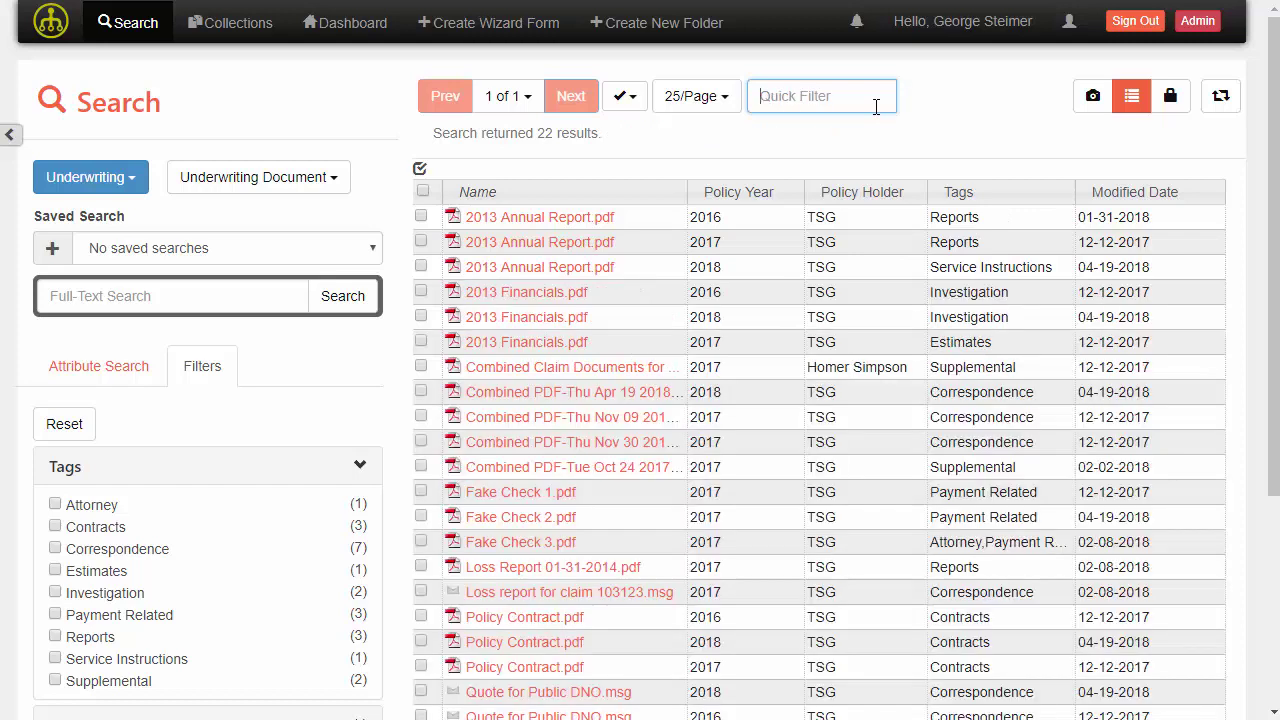
- Quick-filter the results by "2016" and remove the filter to list all documents again
text(2016)
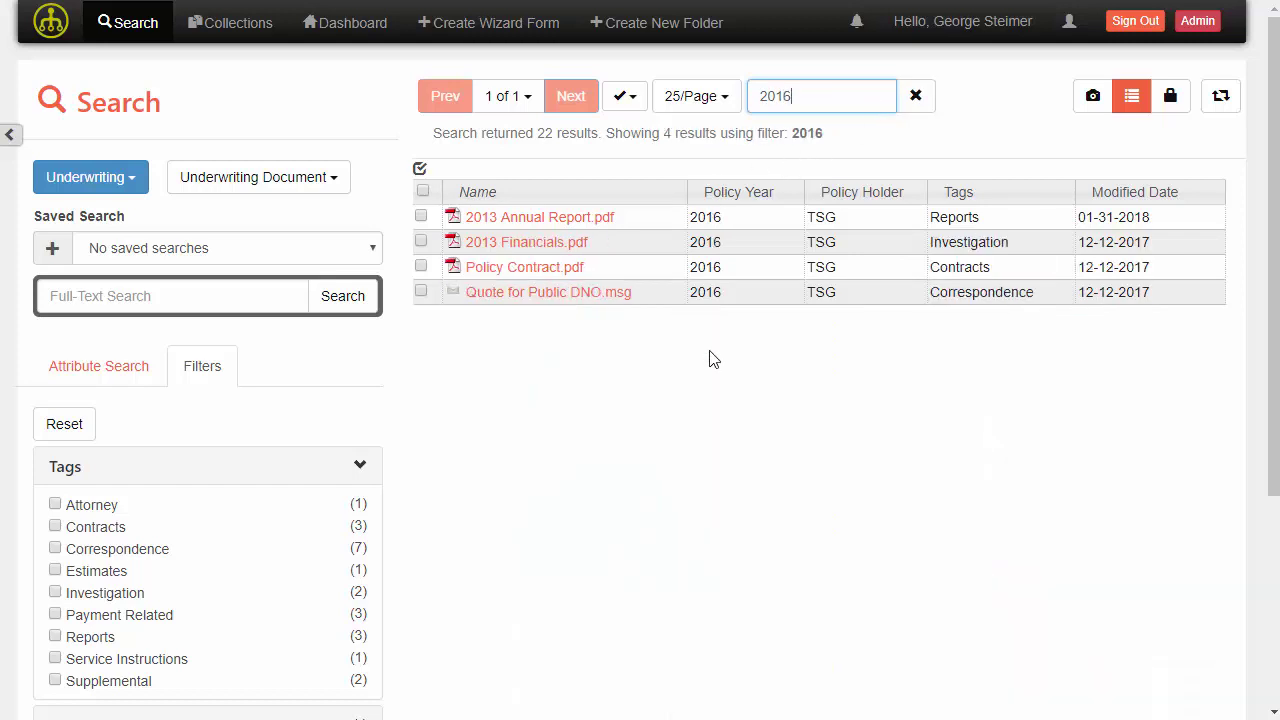
key(BackSpace)
key(BackSpace)
key(BackSpace)
key(BackSpace)
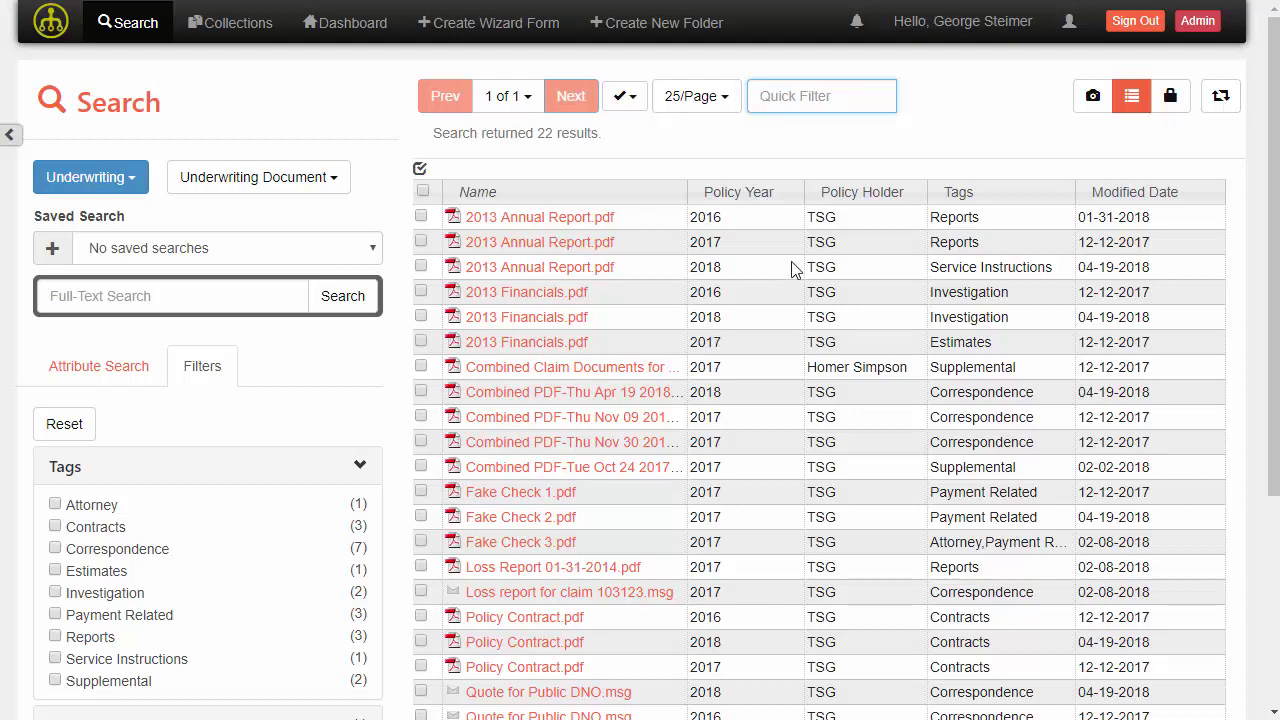
- Preview the search results as document thumbnails and return to the list view
click(1094, 99)
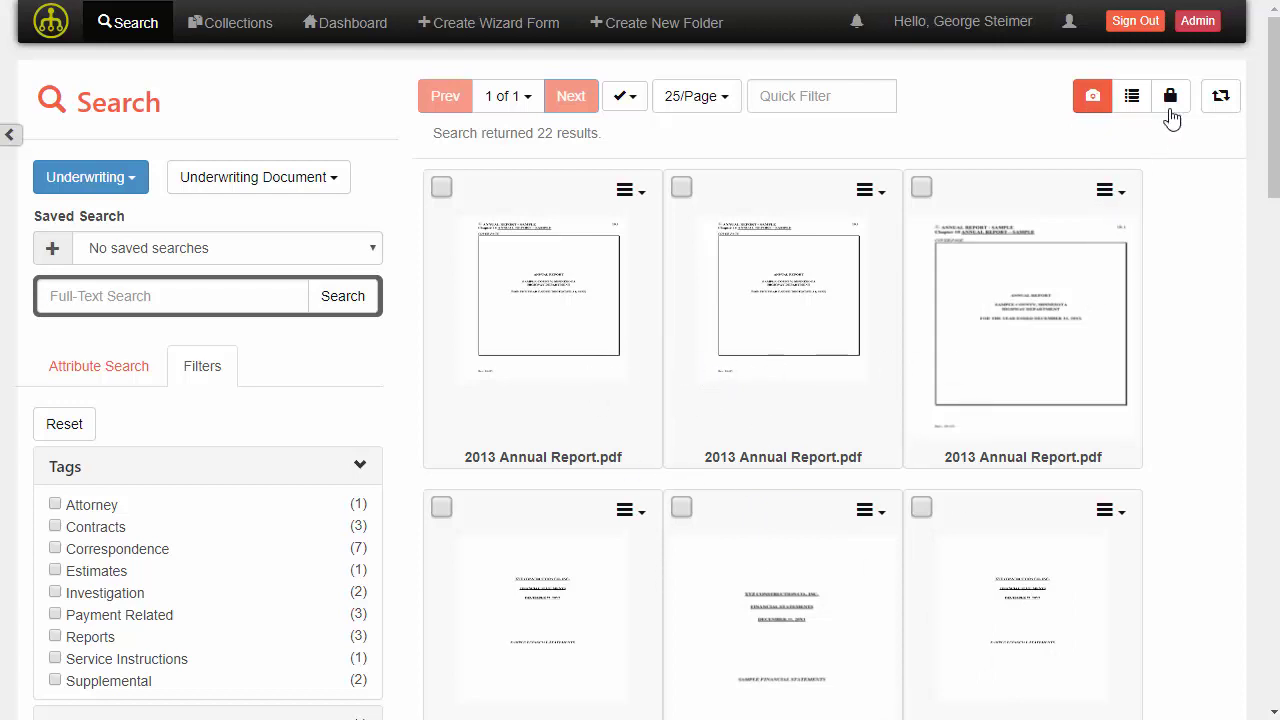
click(1134, 98)
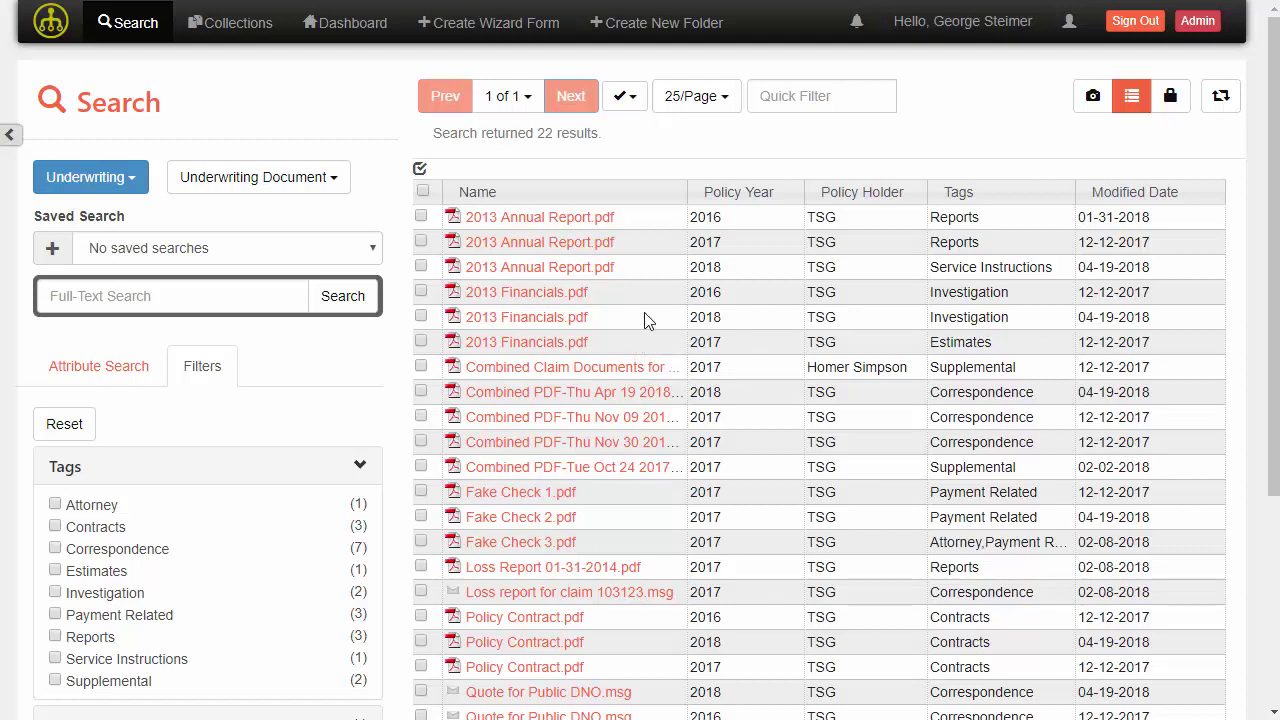
- Try exporting all the search results to Excel, cancel saving the file, and clear the selection
click(424, 191)
click(812, 97)
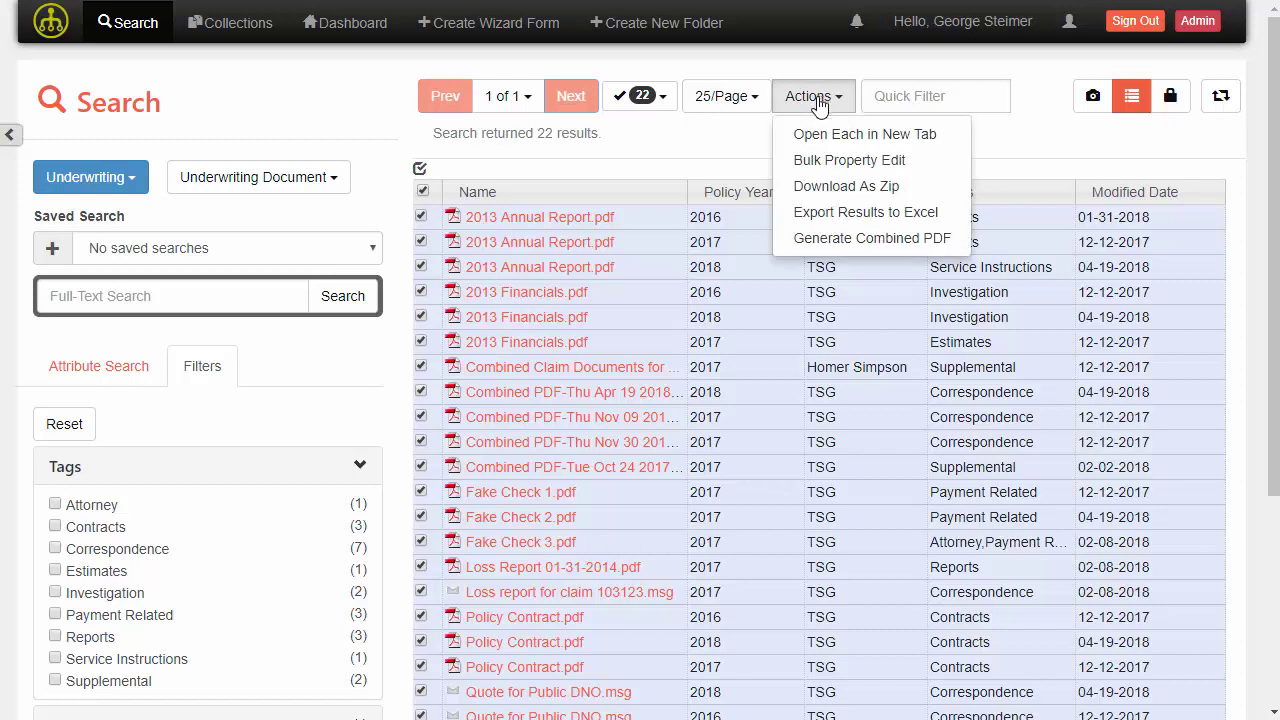
click(829, 214)
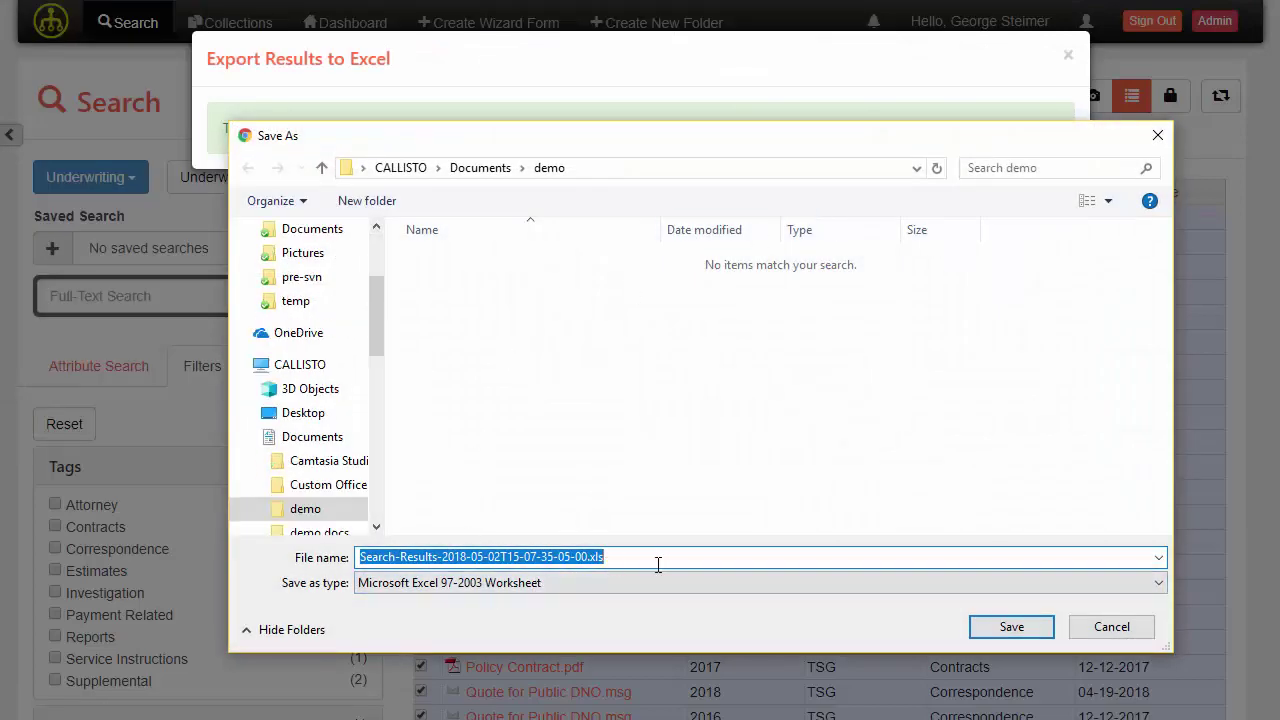
click(1111, 627)
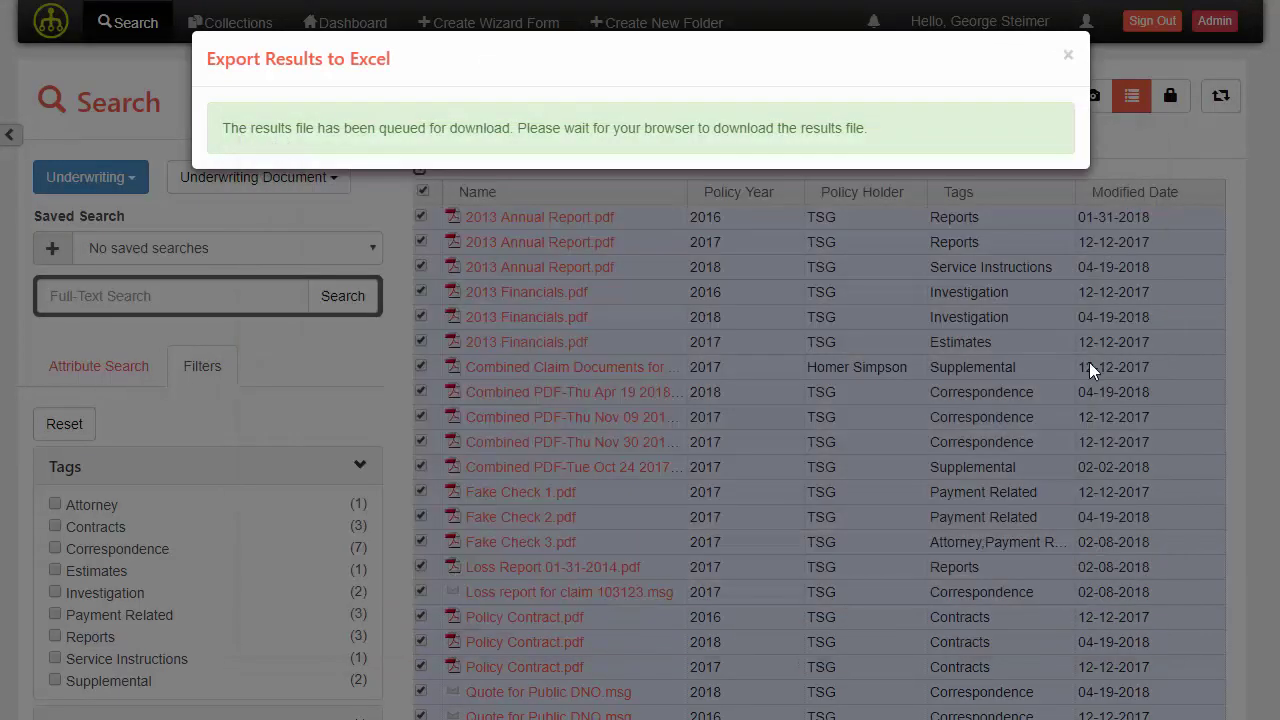
click(1069, 60)
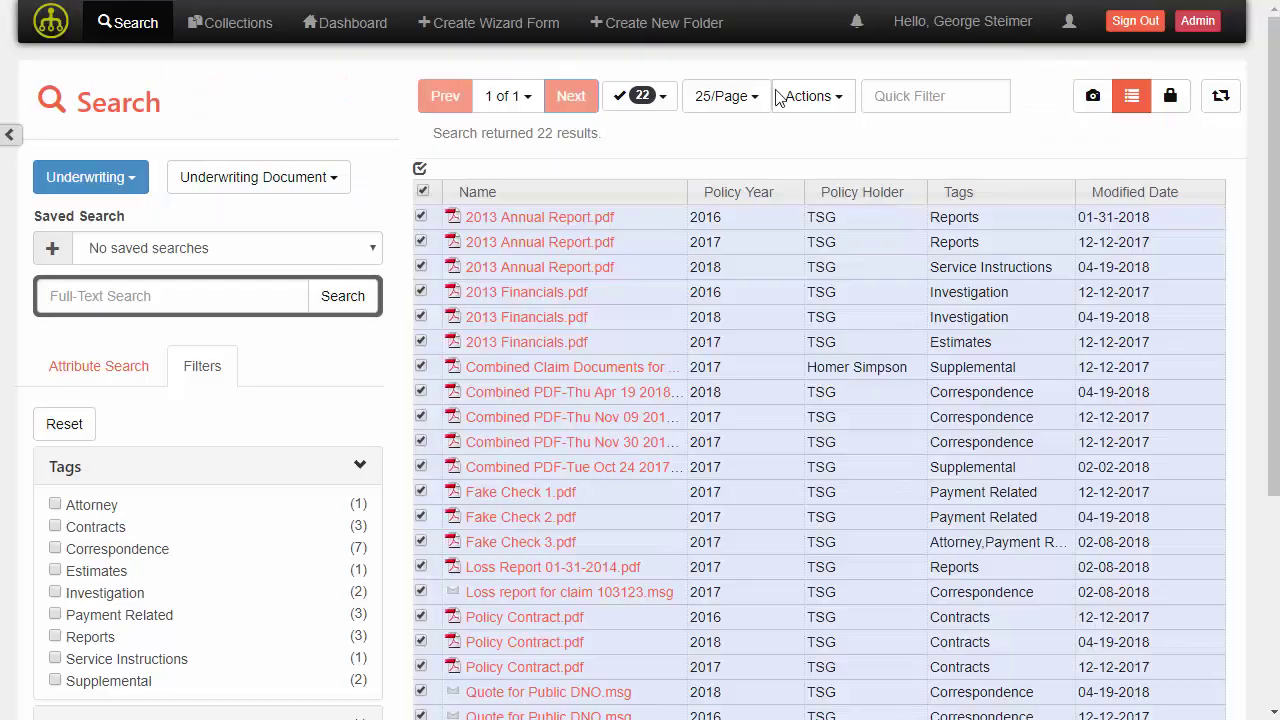
click(424, 194)
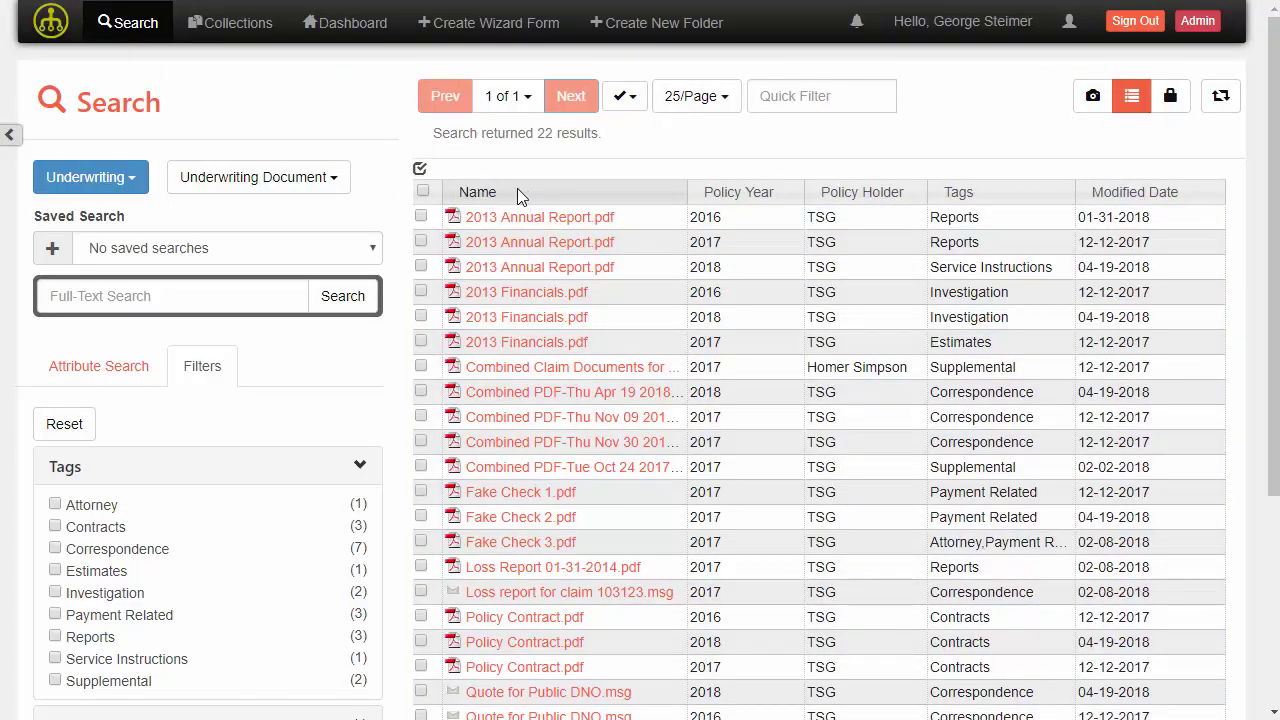
- Add the Reports tag in the properties of the 2018 policy year's 2013 Annual Report.pdf and submit the change
right_click(533, 272)
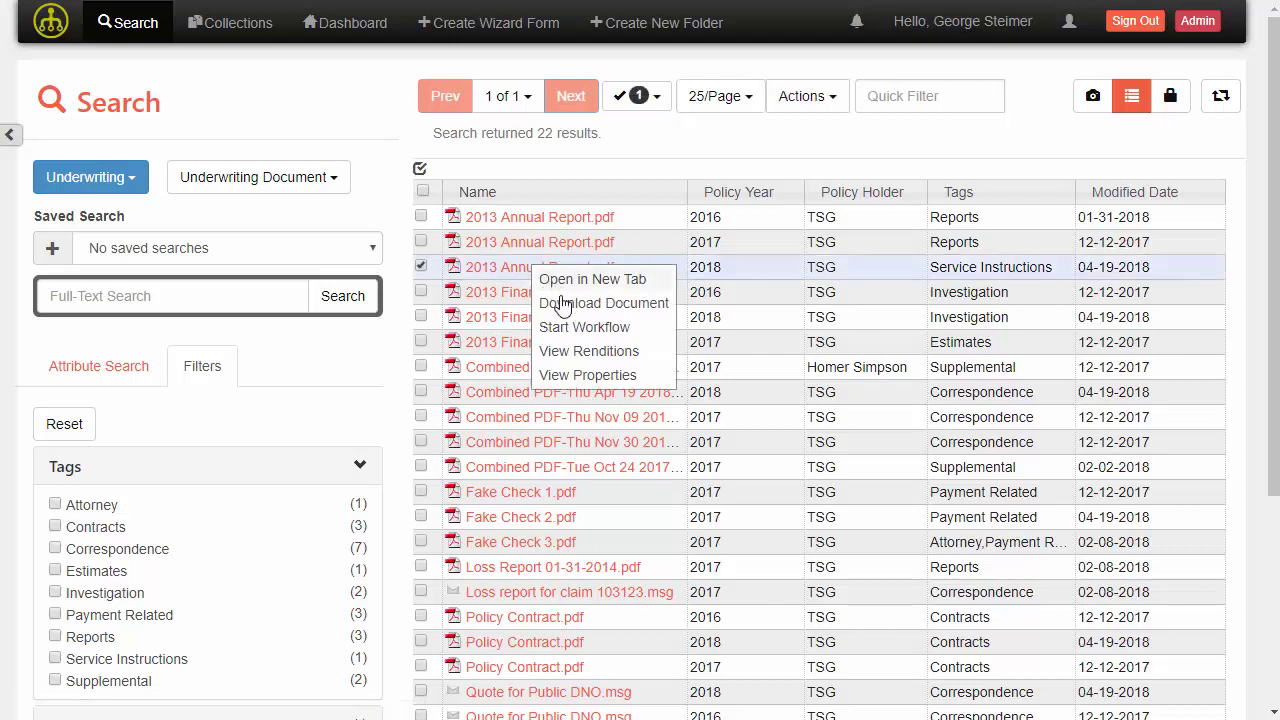
click(588, 378)
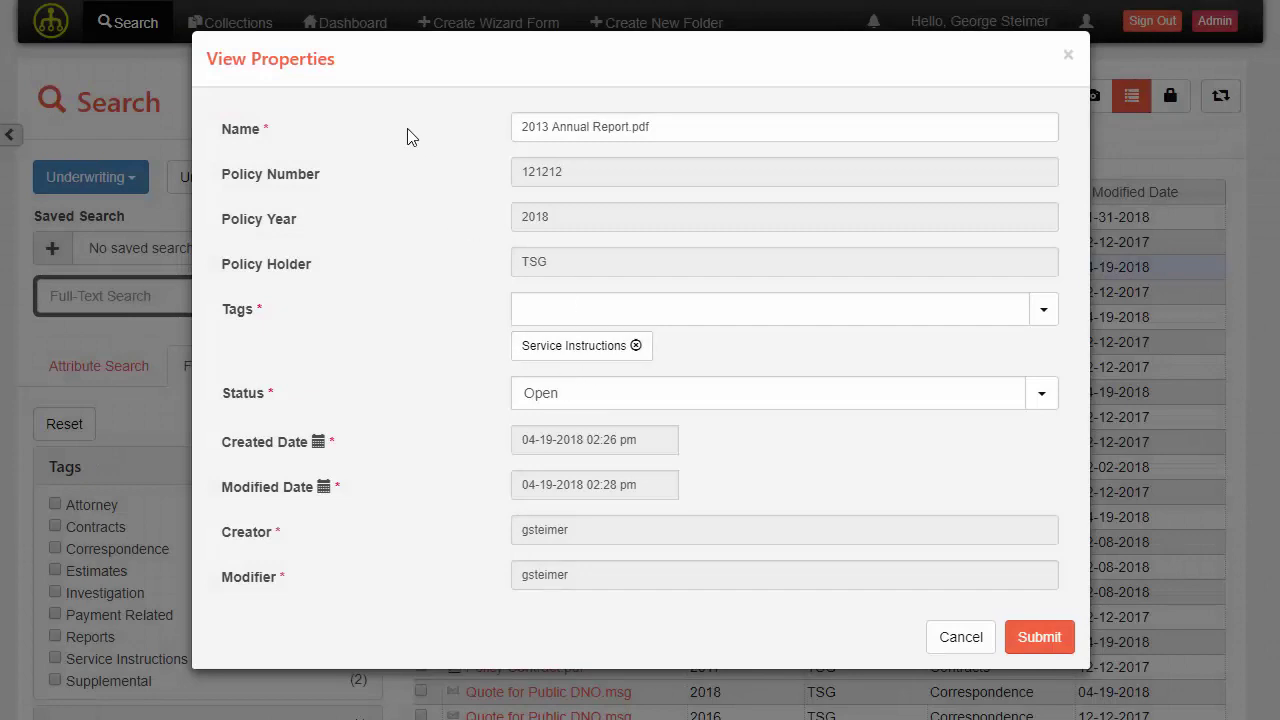
click(682, 310)
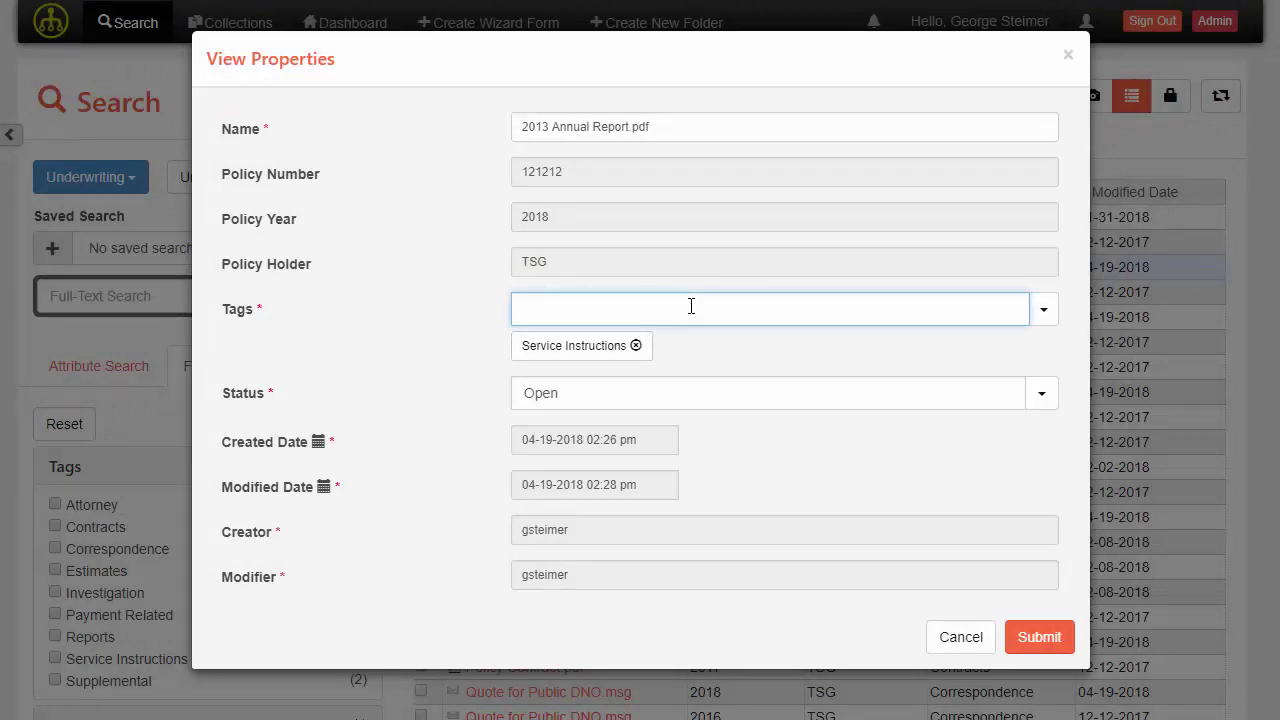
text(Reports)
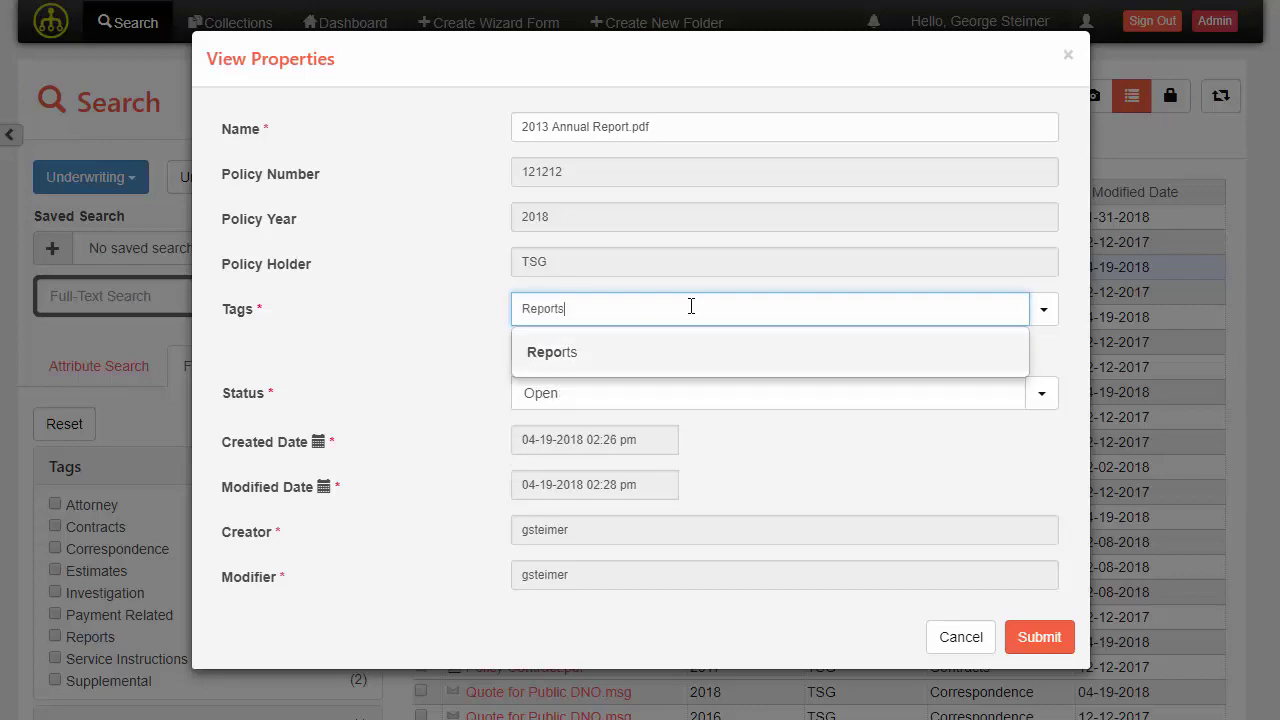
key(Return)
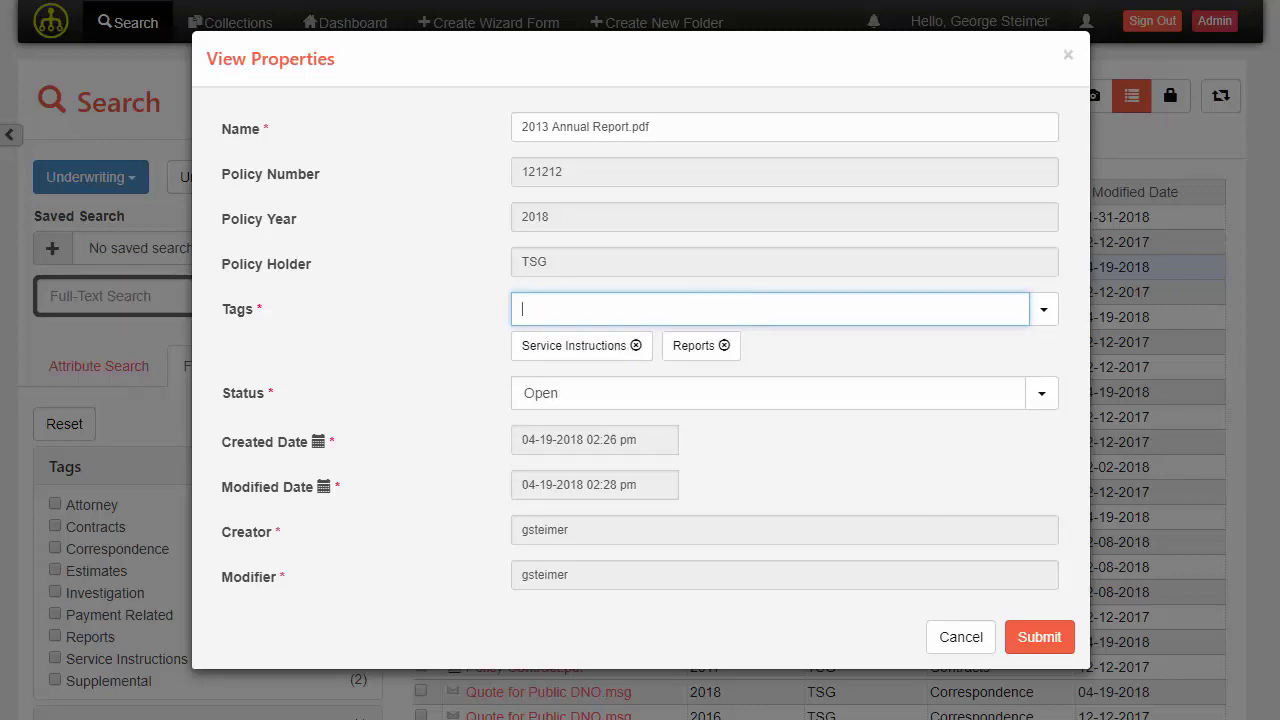
click(1050, 655)
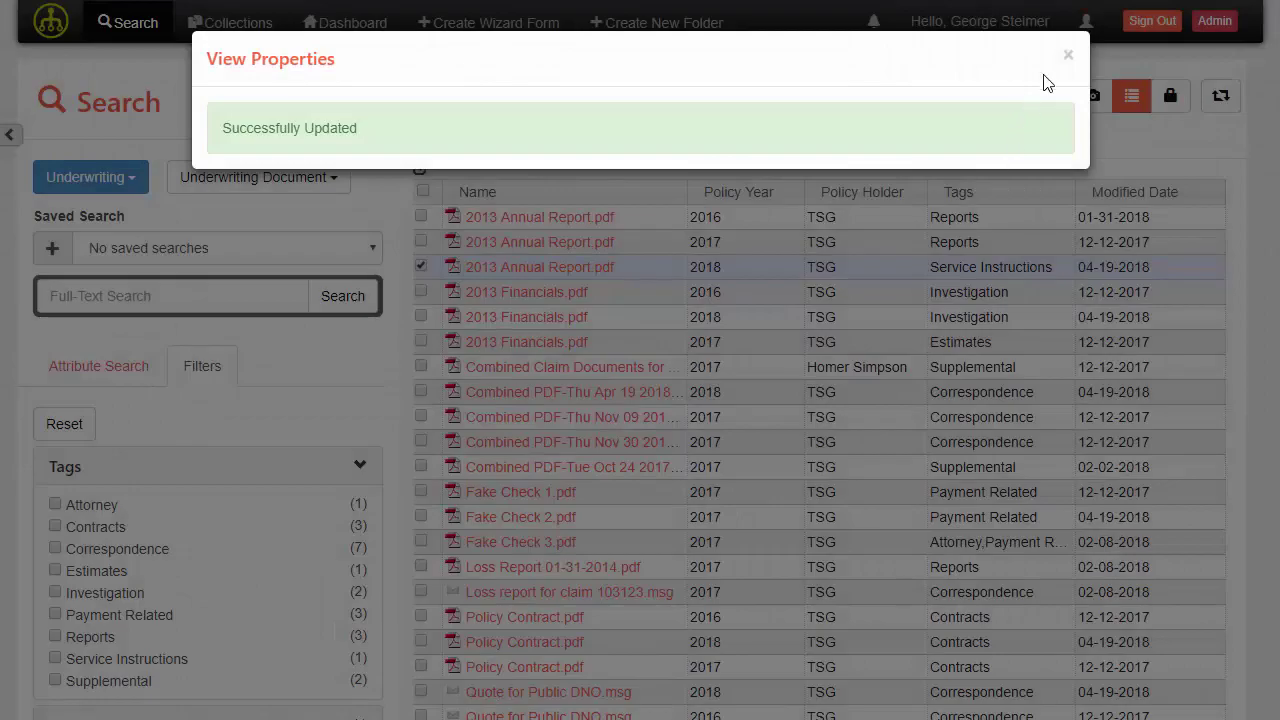
click(1067, 56)
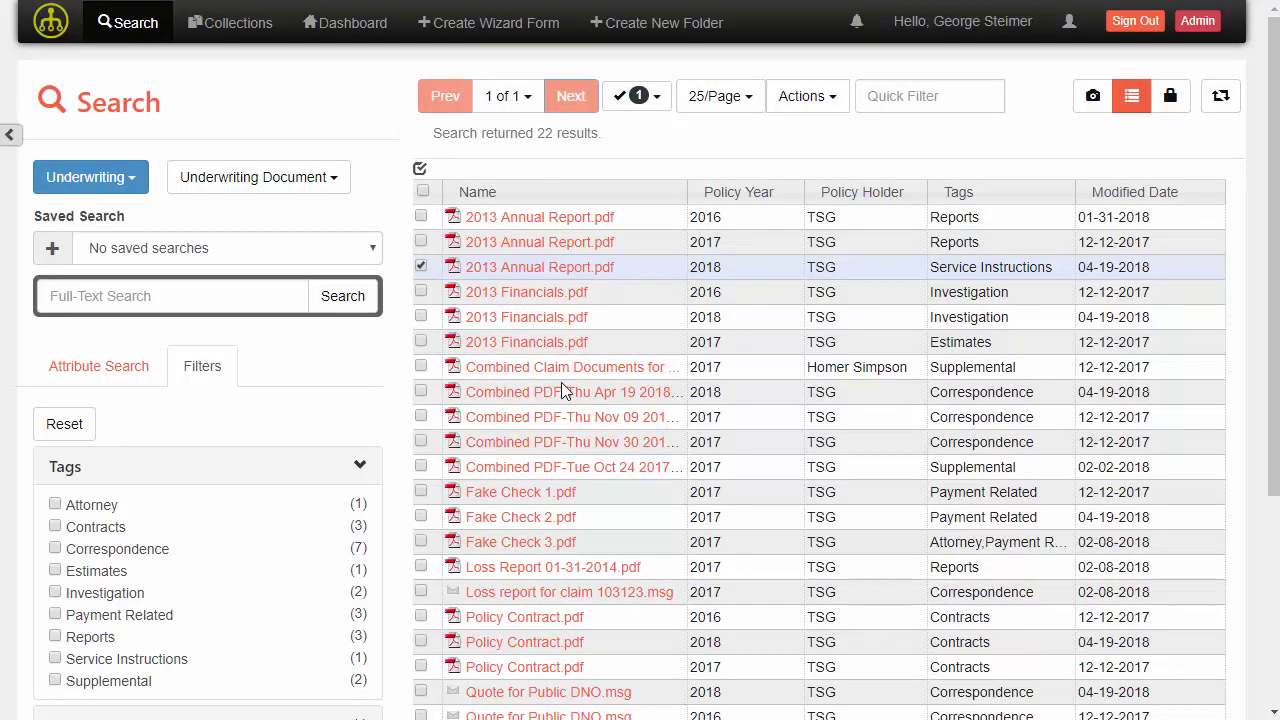